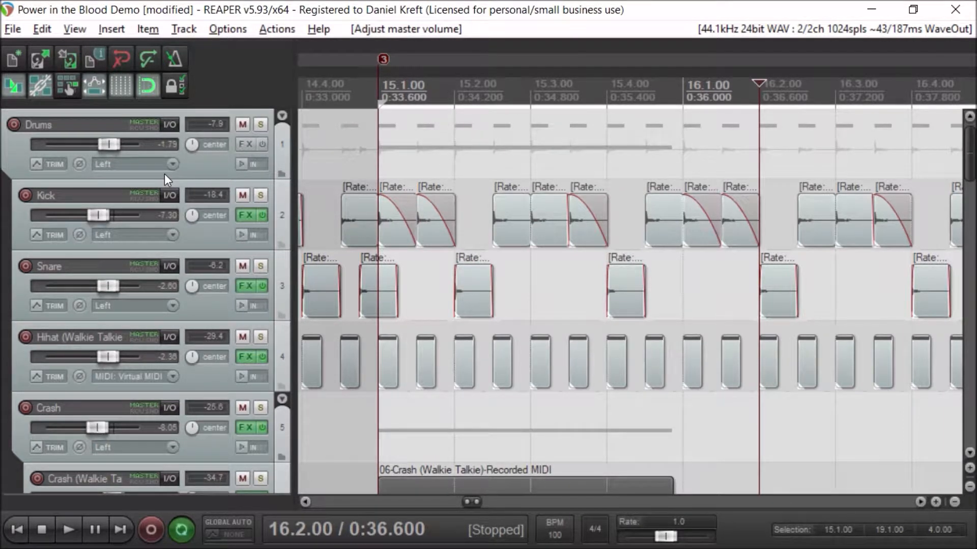
- Play the looped section and look through the tracks from Drums through the synth and guitar groups to Bass (Clippers)
key(space)
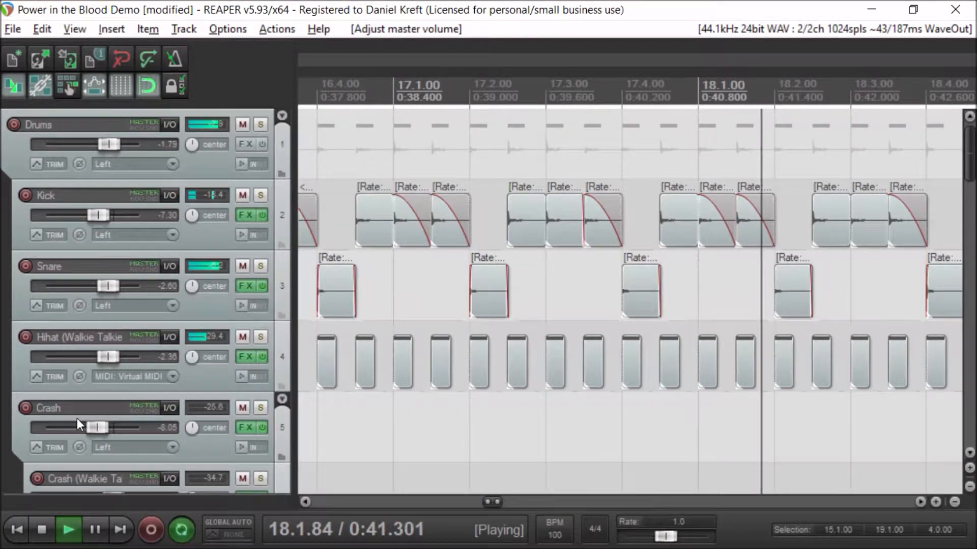
scroll(97, 320, down, 3)
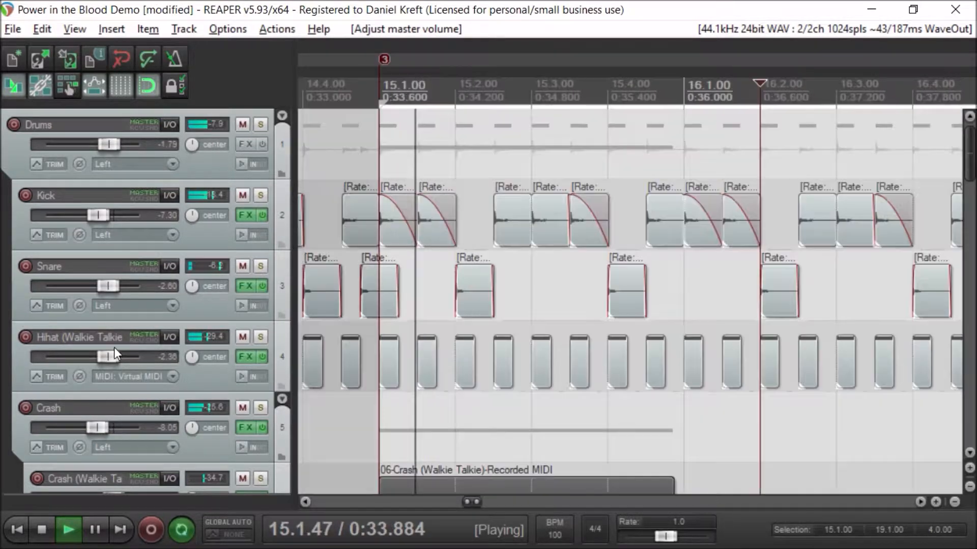
scroll(103, 301, down, 5)
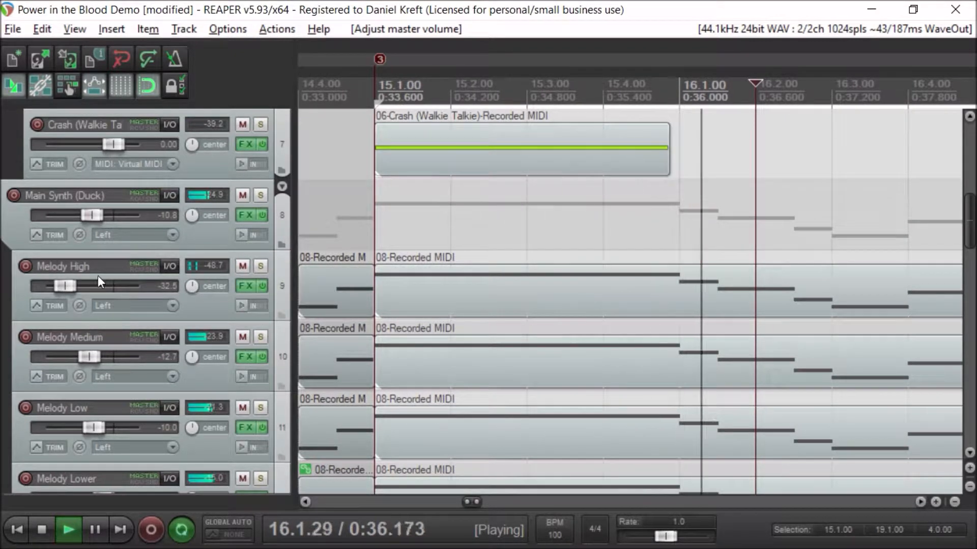
scroll(100, 274, down, 1)
scroll(95, 277, down, 2)
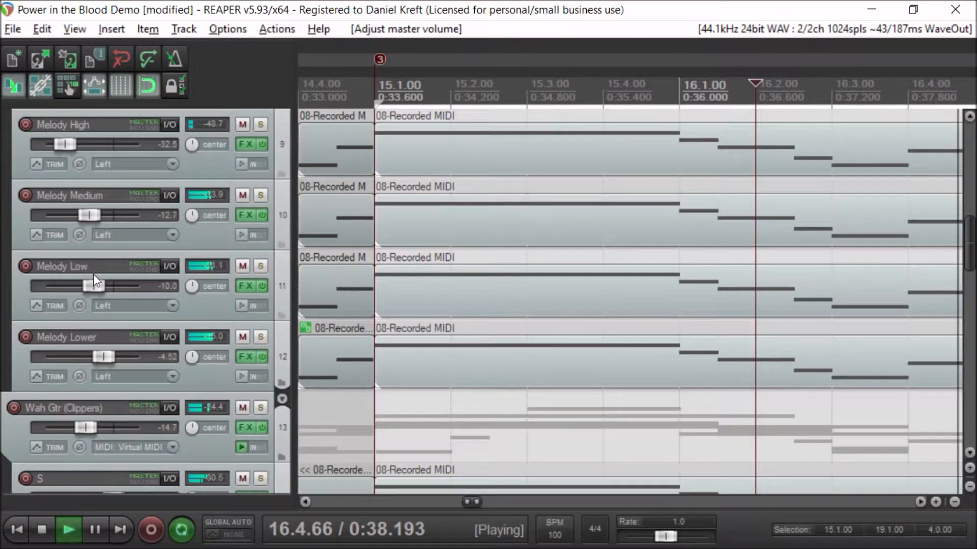
scroll(91, 275, down, 1)
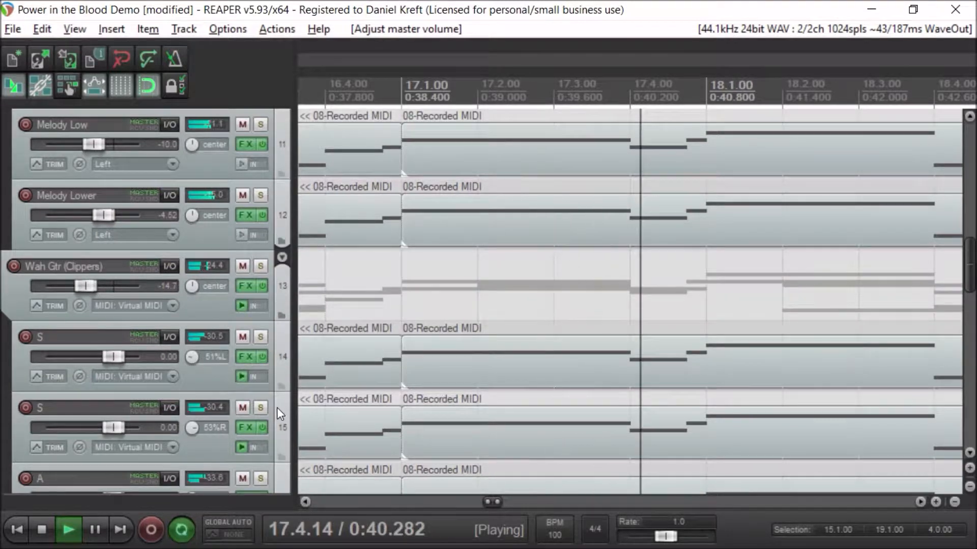
scroll(133, 231, down, 1)
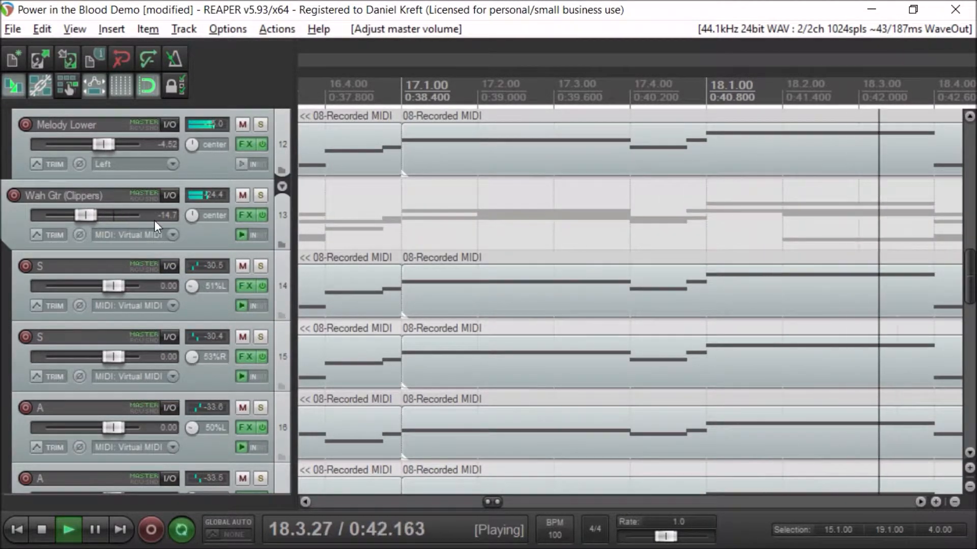
scroll(148, 224, down, 4)
scroll(133, 245, down, 3)
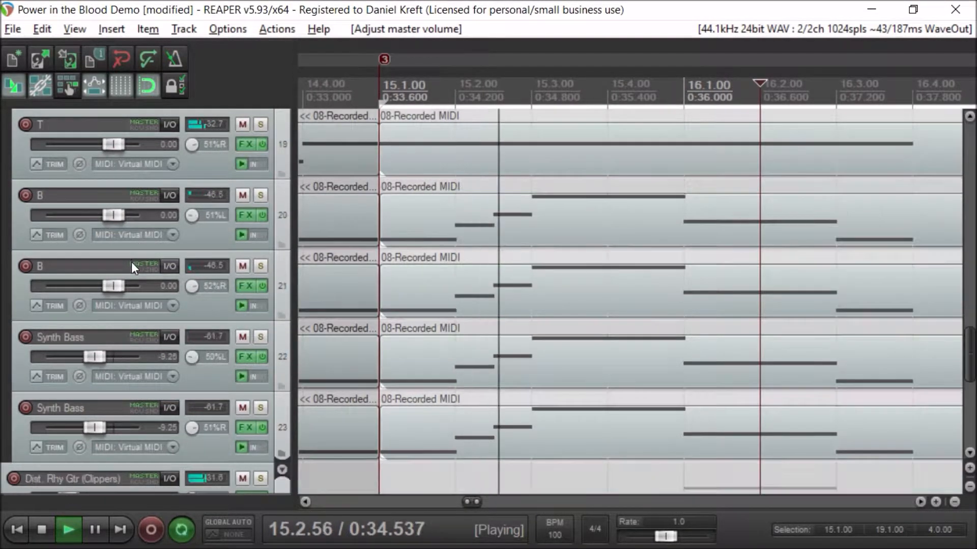
scroll(97, 338, down, 2)
scroll(93, 368, down, 1)
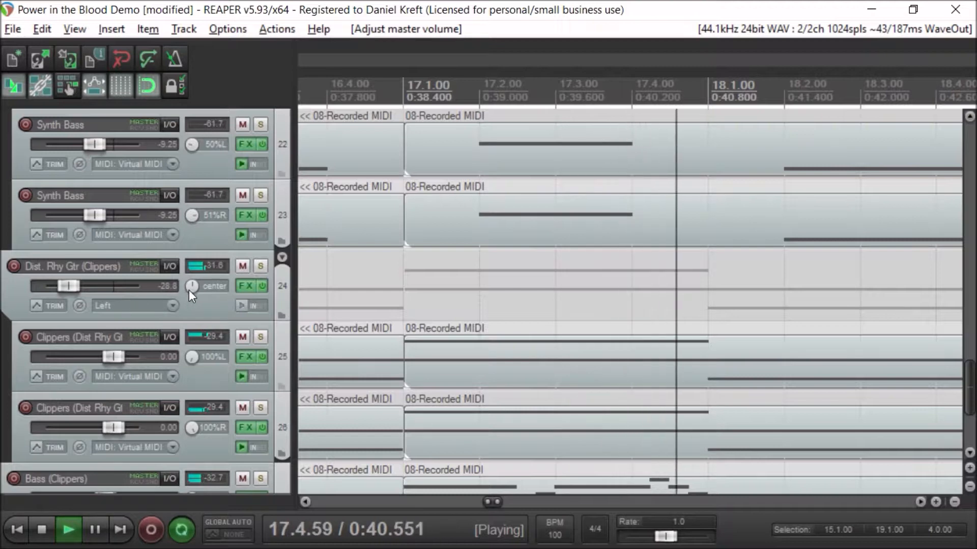
scroll(184, 292, down, 2)
scroll(168, 306, down, 1)
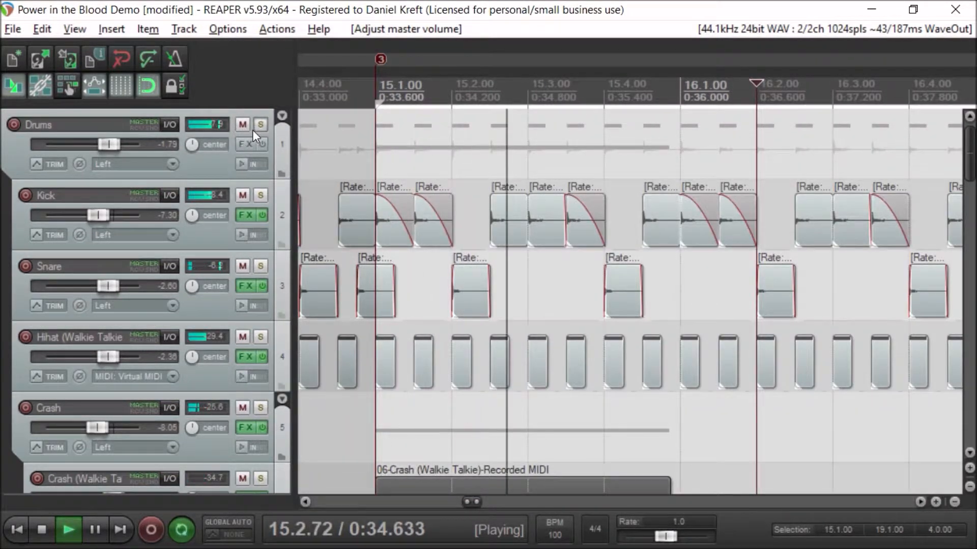
- Solo the Drums folder track and examine the Kick's ReaComp settings and ReaEQ bands 4 and 1
click(259, 125)
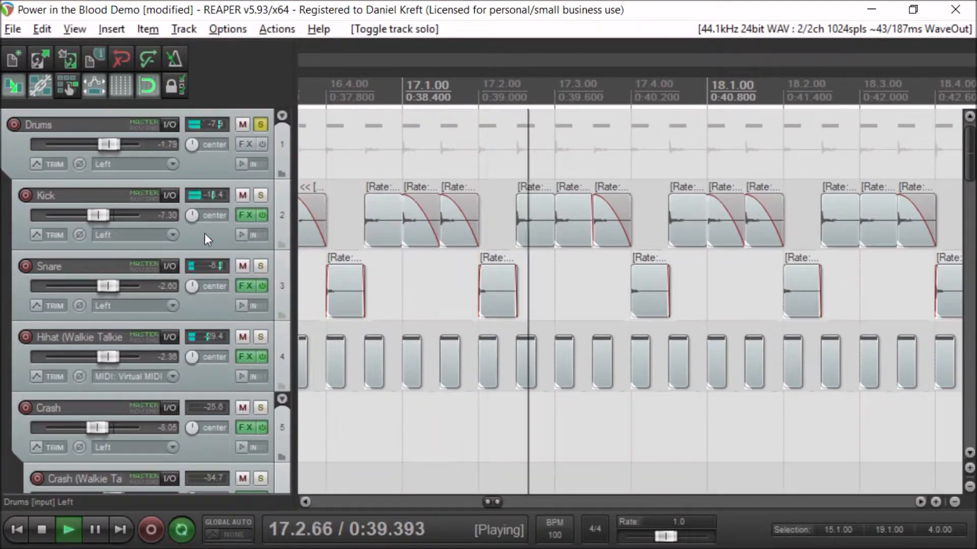
click(245, 215)
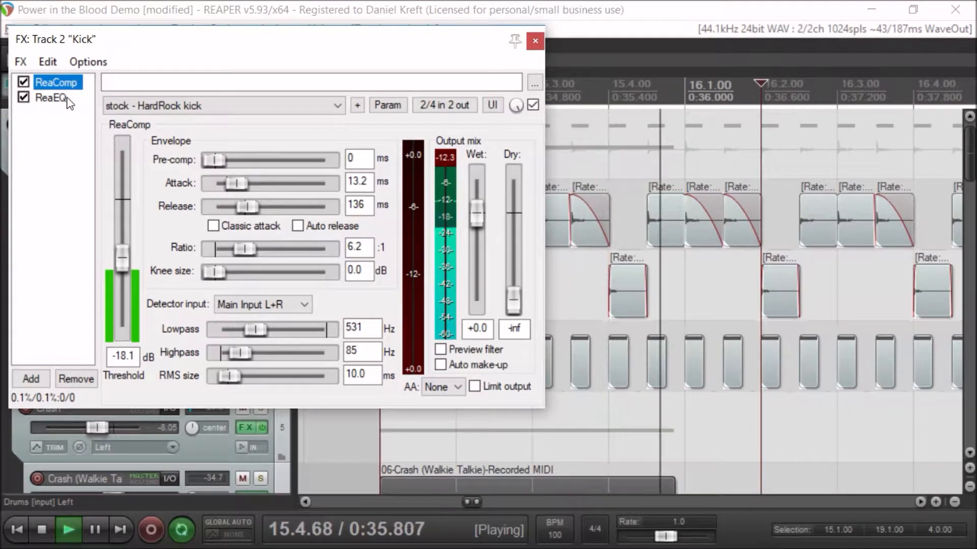
click(51, 97)
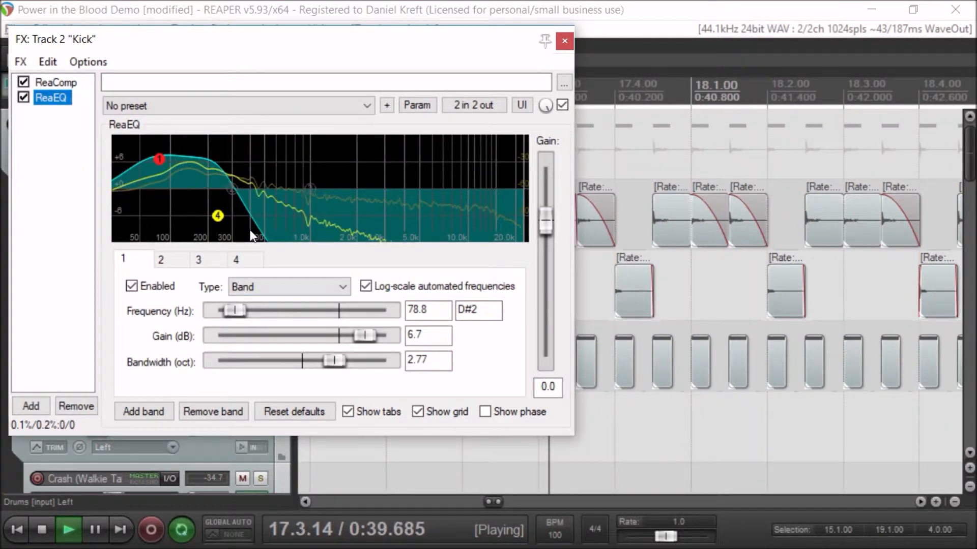
click(235, 259)
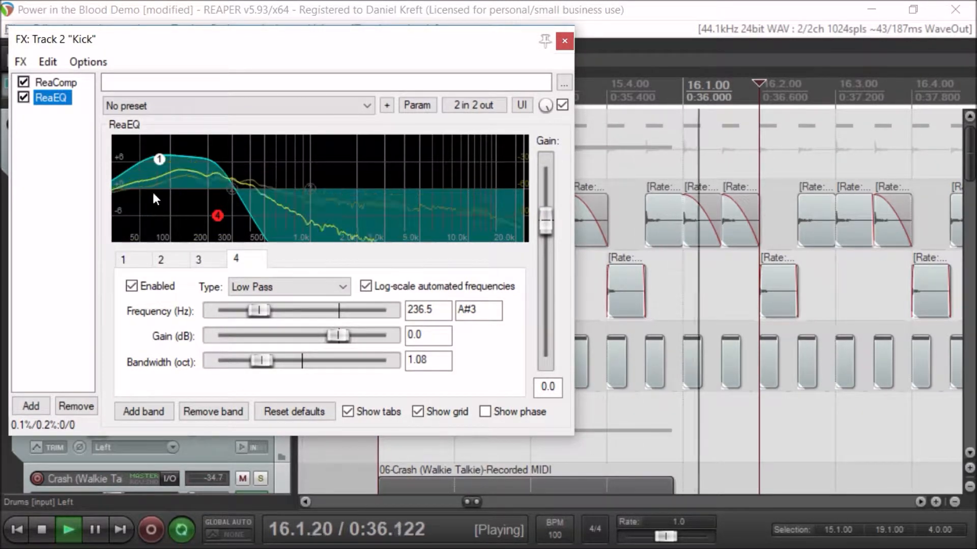
click(159, 159)
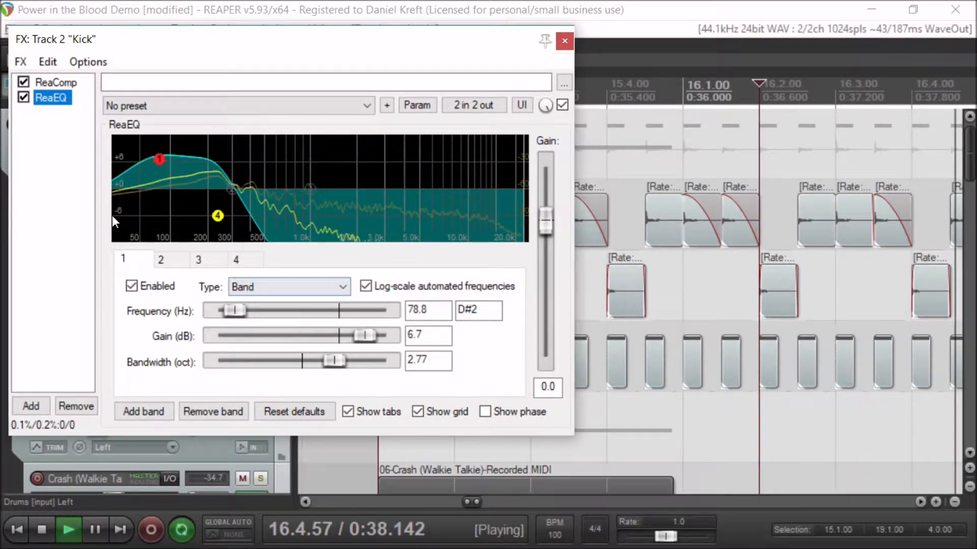
key(Escape)
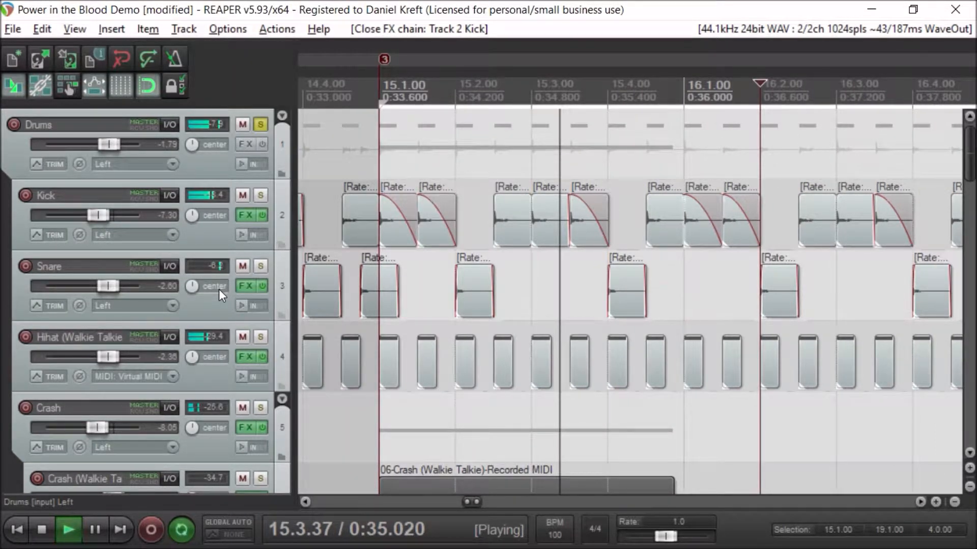
- Examine the Snare's effects chain, going through ReaComp, EZmix and the notch in the ReaEQ curve
click(246, 285)
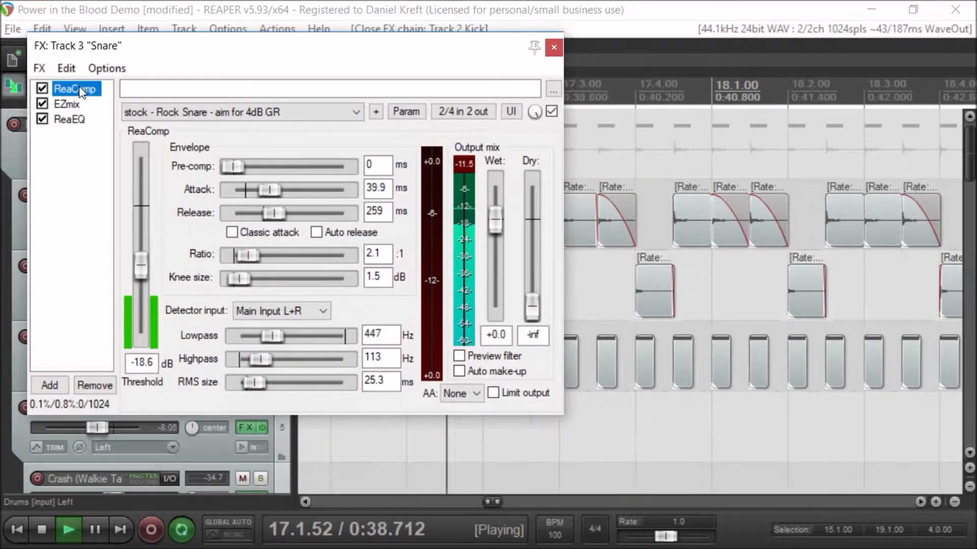
click(77, 105)
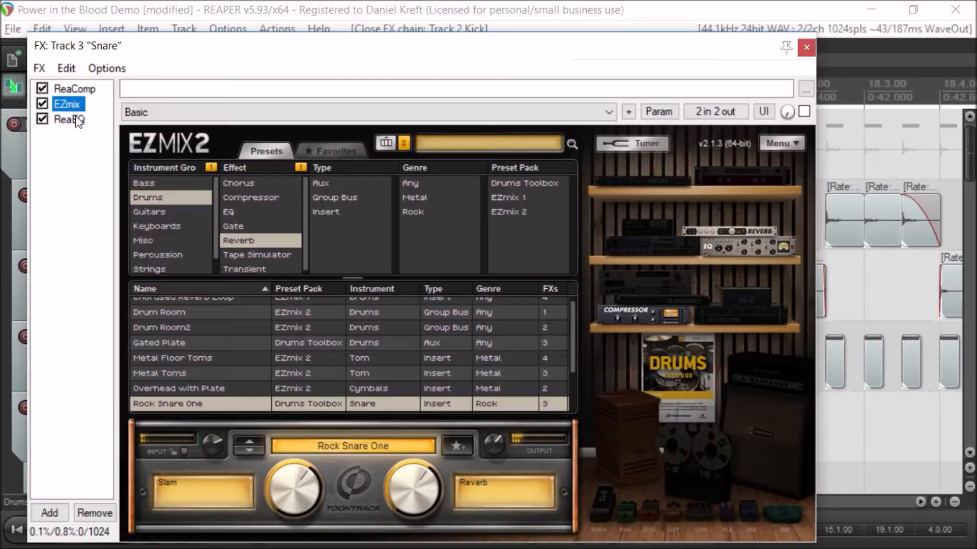
click(70, 119)
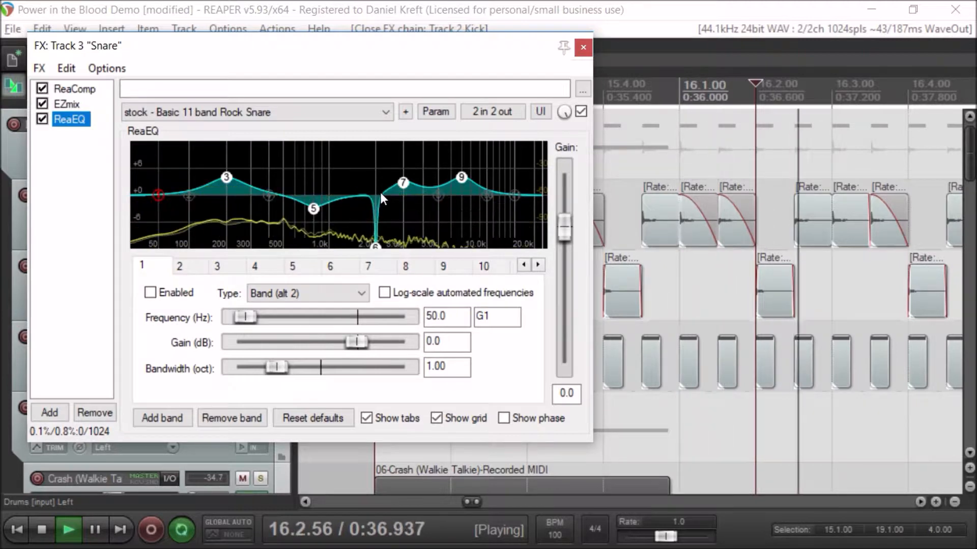
mouse_move(376, 247)
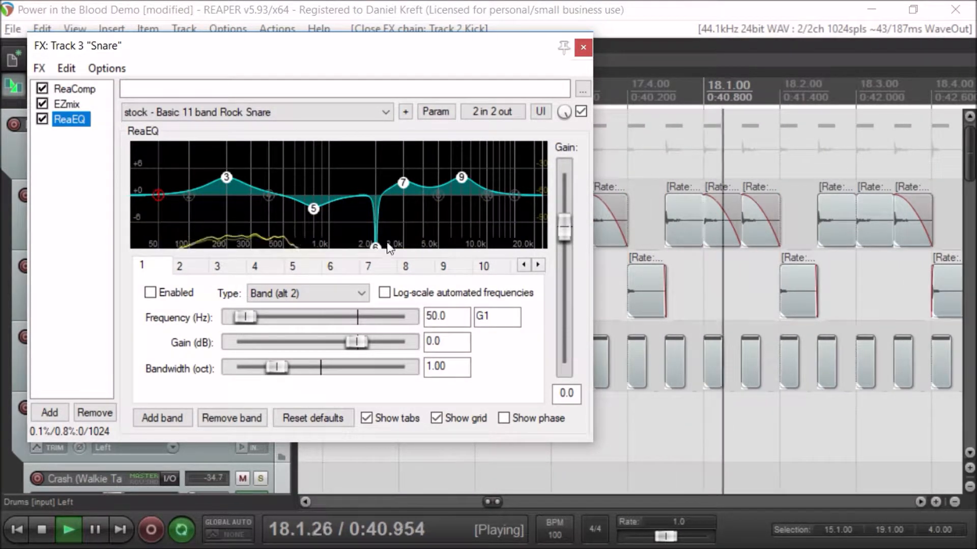
- Compare the Snare with its EZmix reverb effect bypassed and enabled, and close the effects chain
click(78, 104)
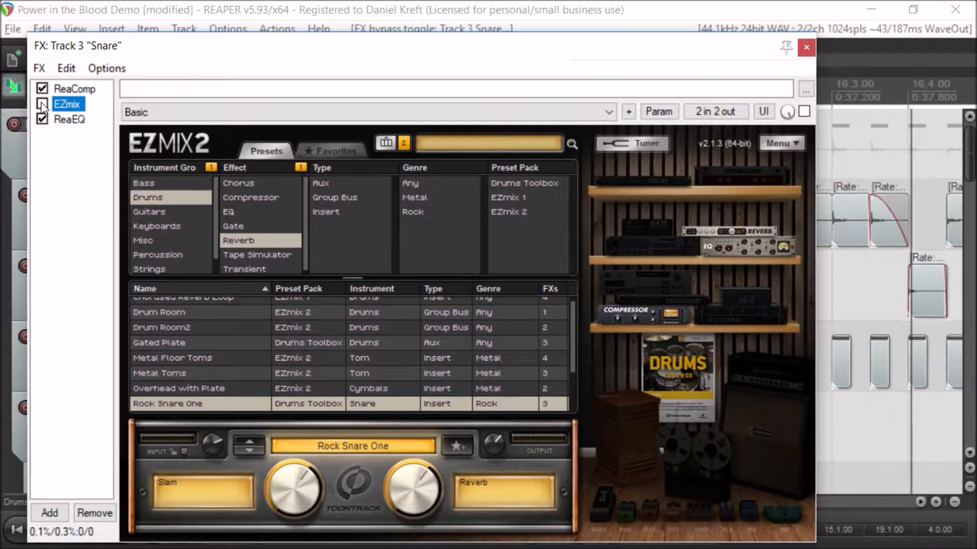
click(43, 105)
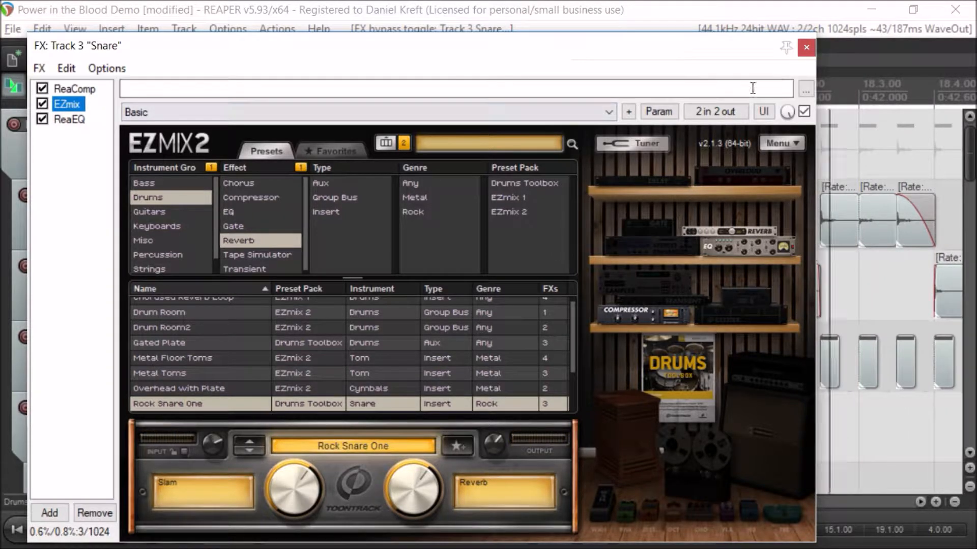
click(806, 48)
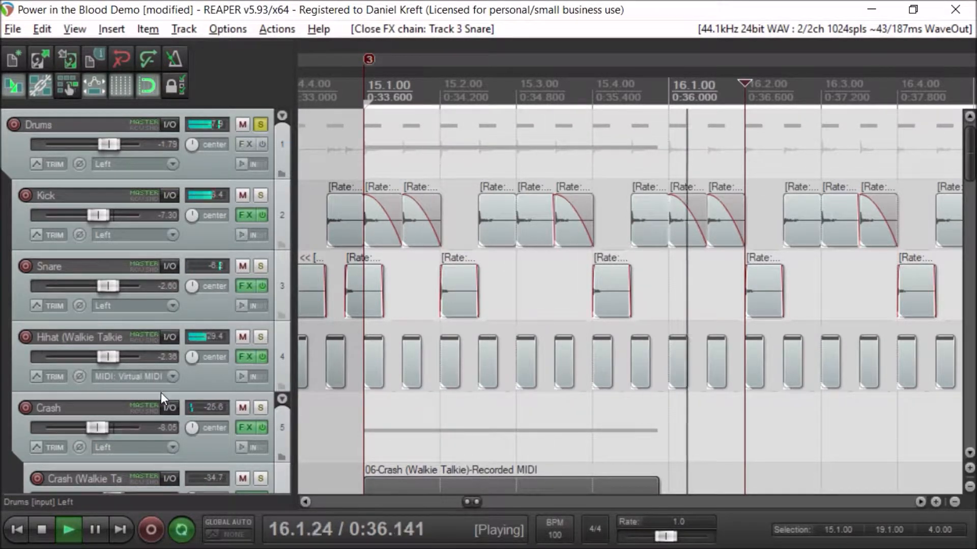
- Solo the Hihat track and compare its sound with the EZmix Dirt Plate effect bypassed and enabled
scroll(163, 392, down, 1)
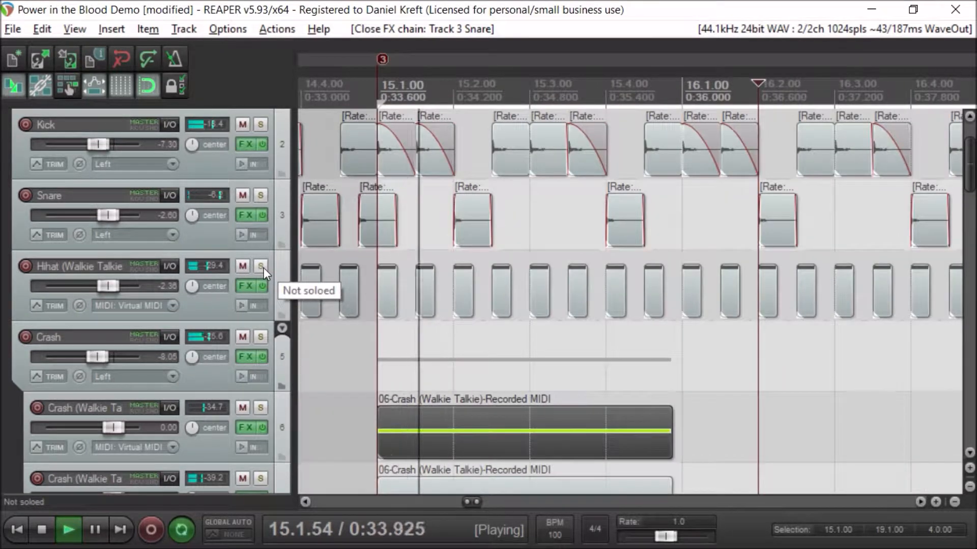
click(262, 268)
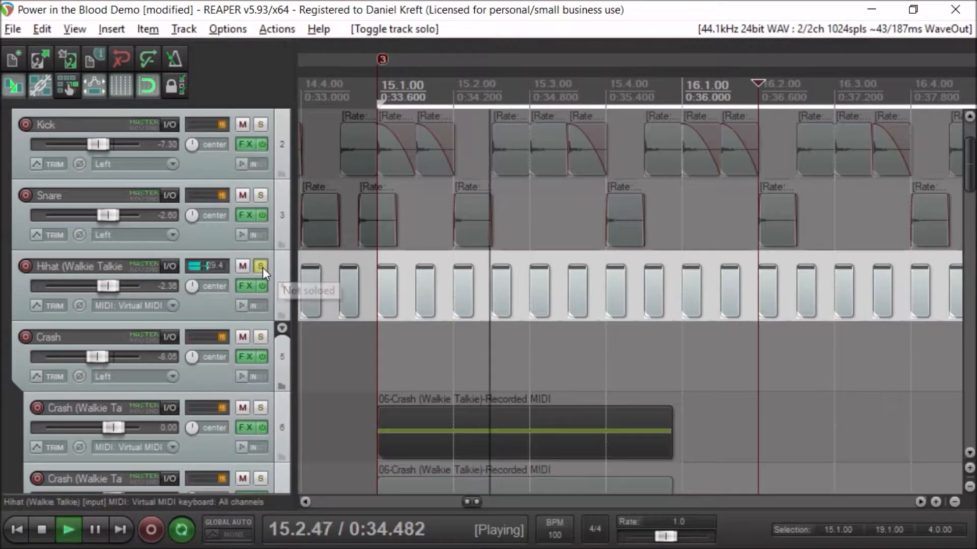
click(244, 287)
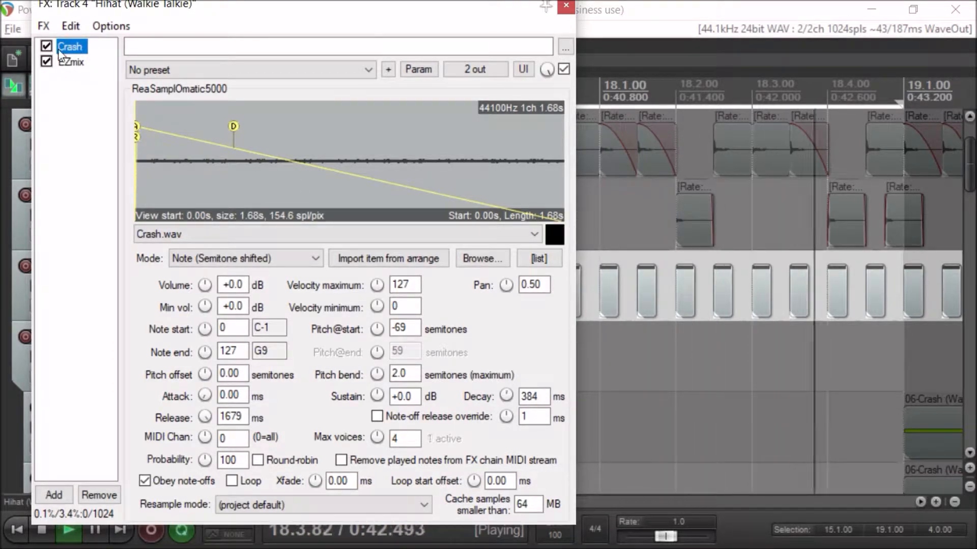
click(70, 62)
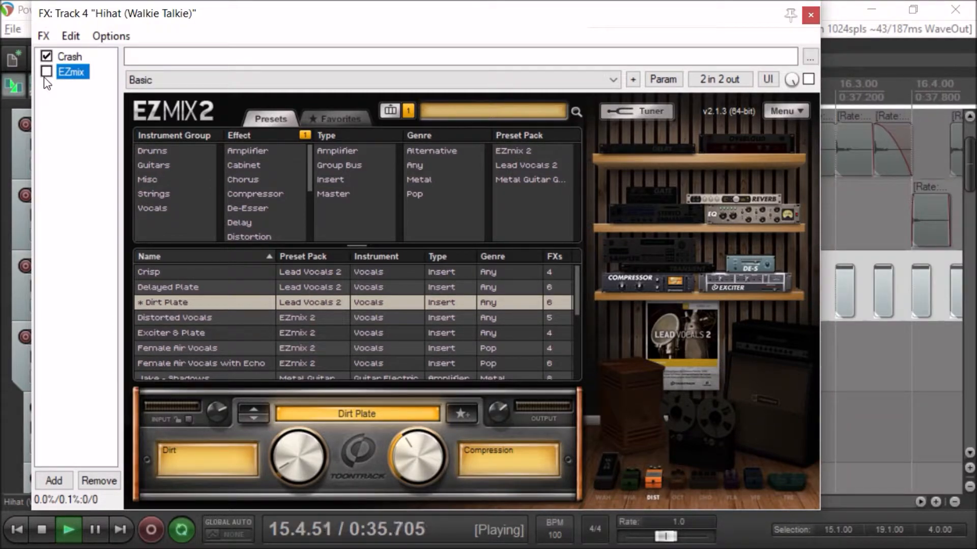
click(46, 71)
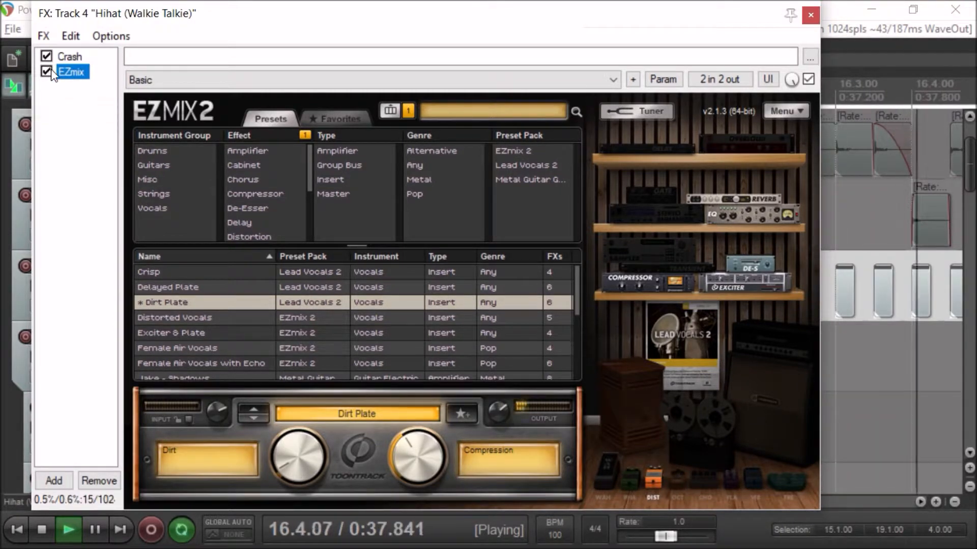
- Stop playback and set the Hihat's Crash sampler mode to Sample (Ignores MIDI note)
click(66, 56)
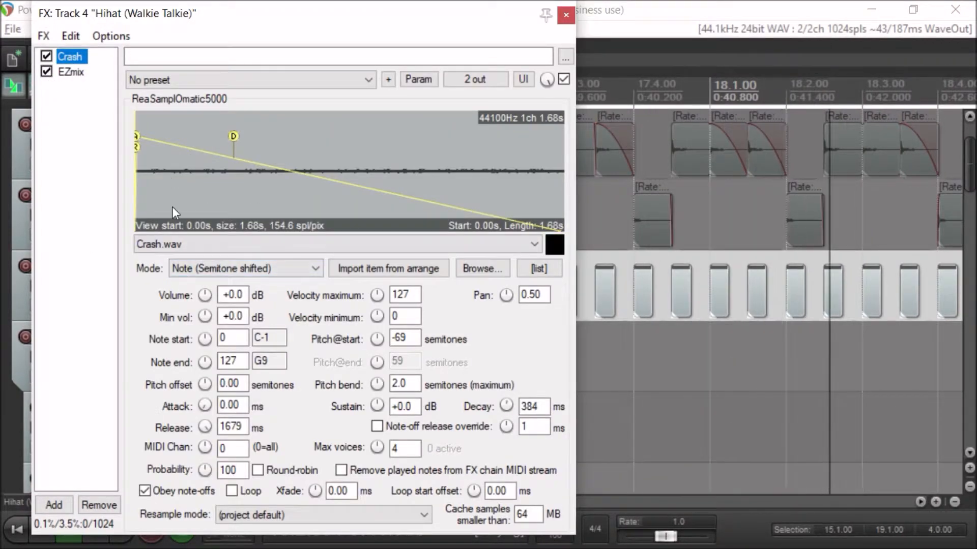
key(space)
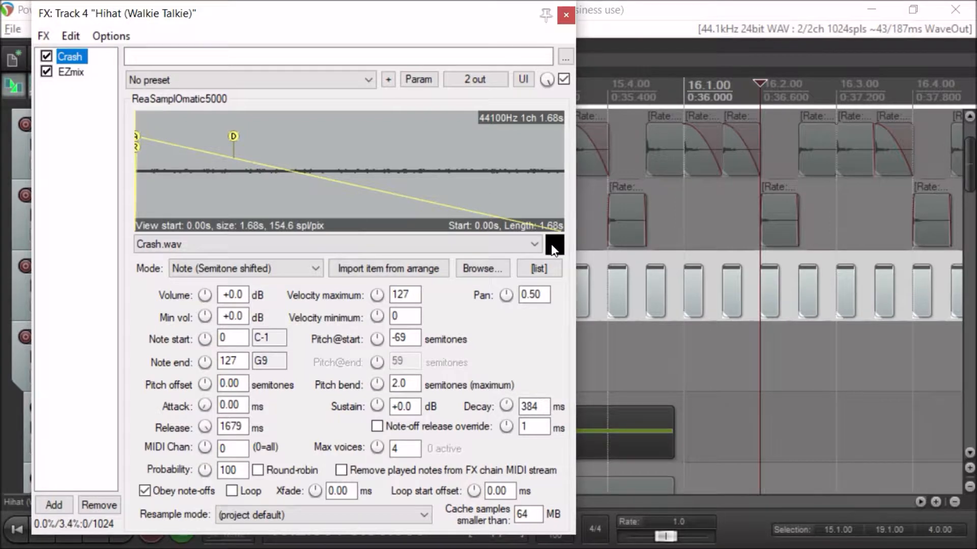
click(316, 269)
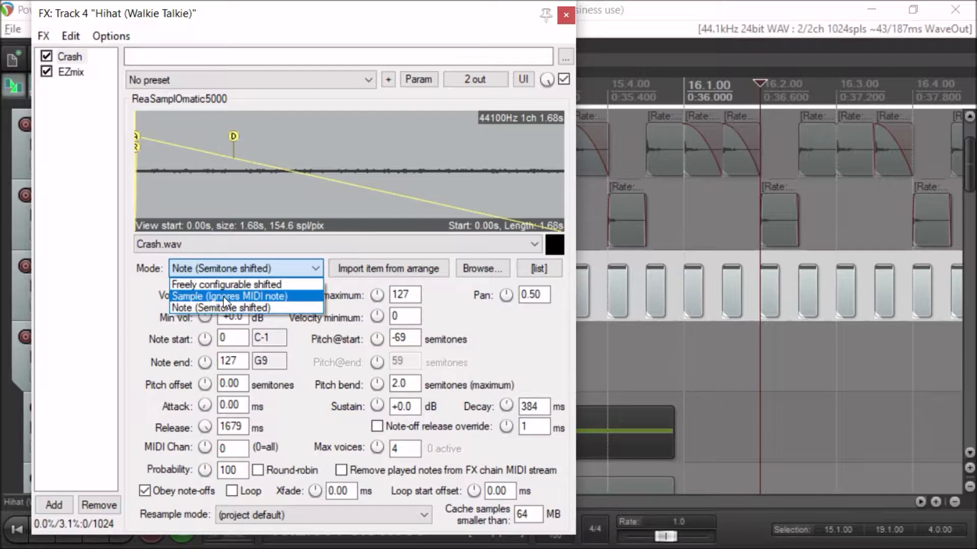
click(225, 299)
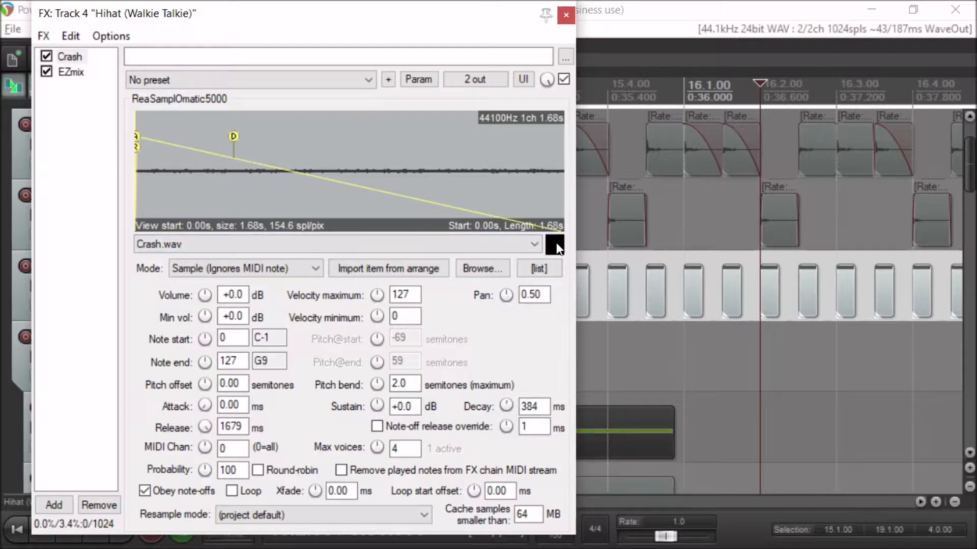
- Set the Crash sampler mode back to Note (Semitone shifted), audition Crash.wav and close the Hihat's effects chain
click(312, 280)
click(274, 311)
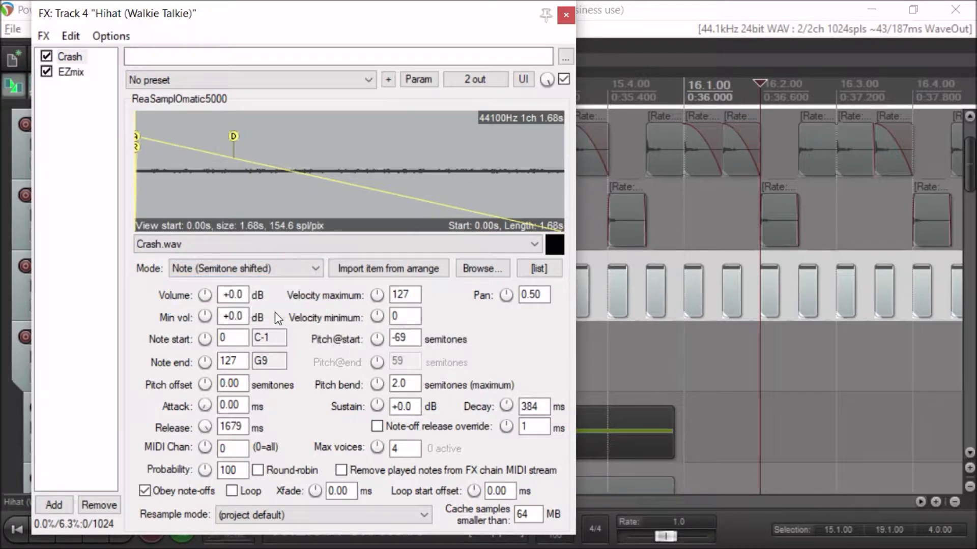
click(554, 241)
click(566, 15)
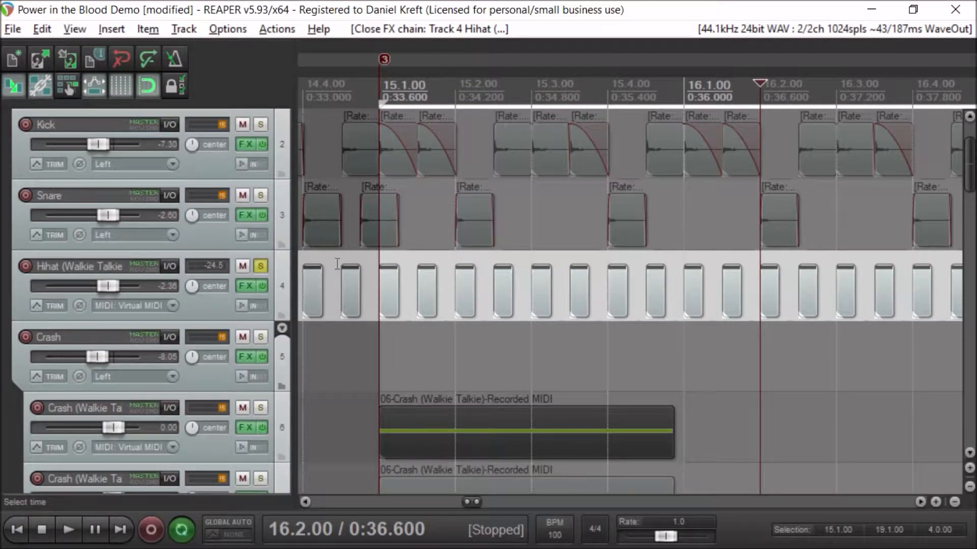
- Open the Hihat's MIDI item just before bar 15 in the MIDI editor and audition its G9 note
click(317, 289)
double_click(316, 289)
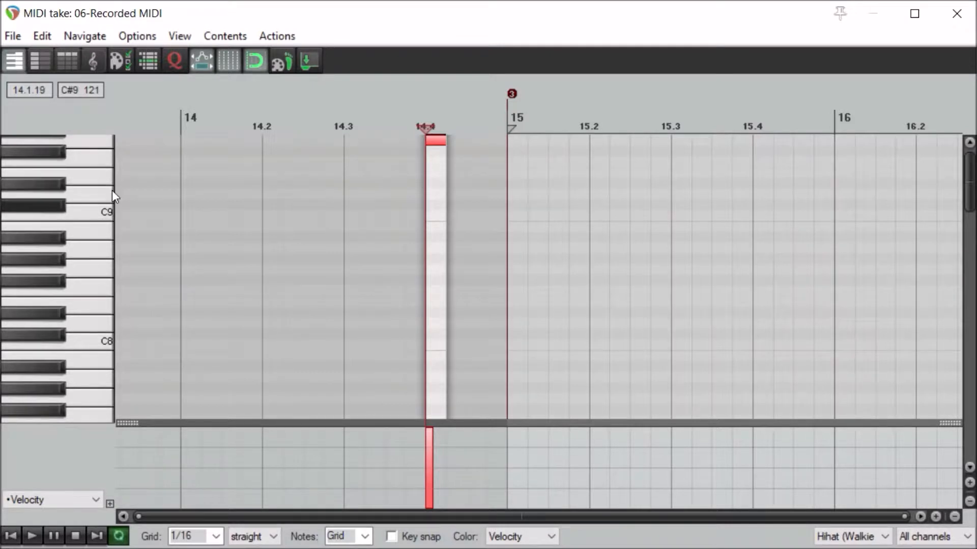
click(87, 140)
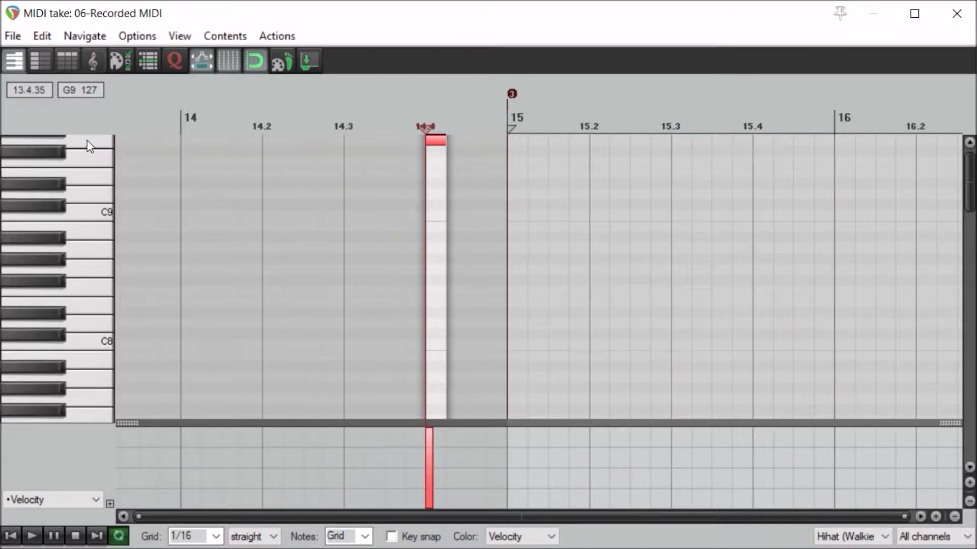
- Audition G9 and several lower keys in the Hihat's MIDI editor to compare their pitches, and close the editor
click(87, 140)
click(90, 370)
click(87, 381)
click(87, 321)
click(90, 154)
click(87, 151)
click(83, 150)
click(956, 13)
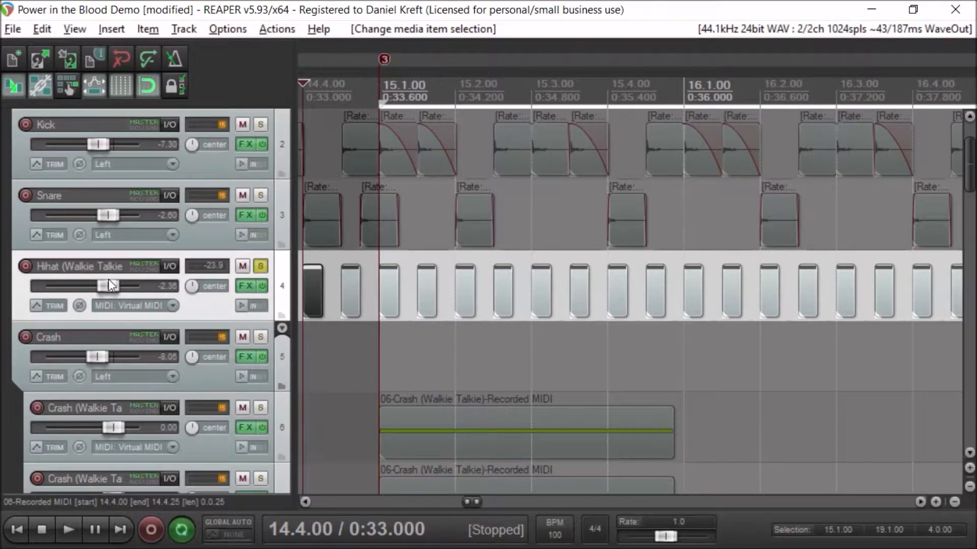
- Check the Hihat's Crash sampler settings and move the solo from the Hihat track to the Crash folder track
click(249, 287)
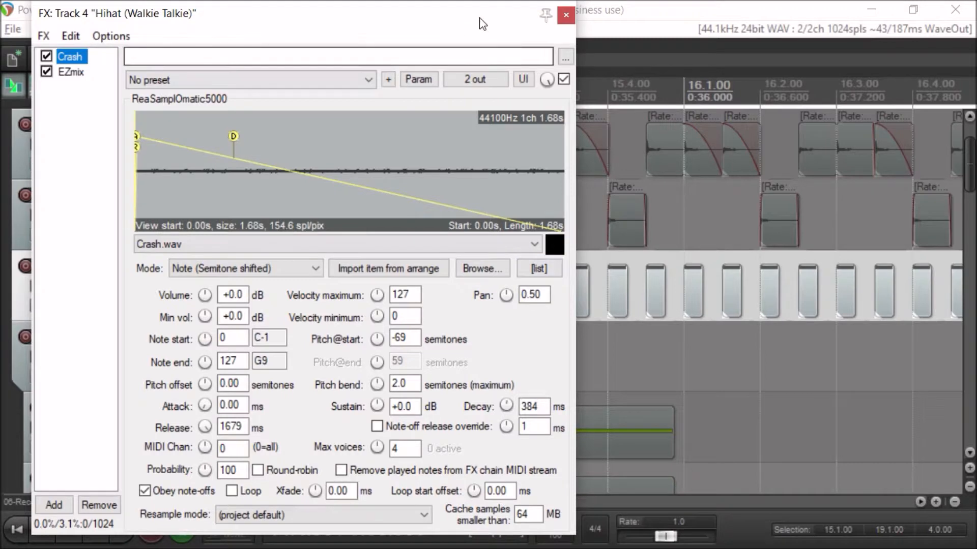
click(565, 15)
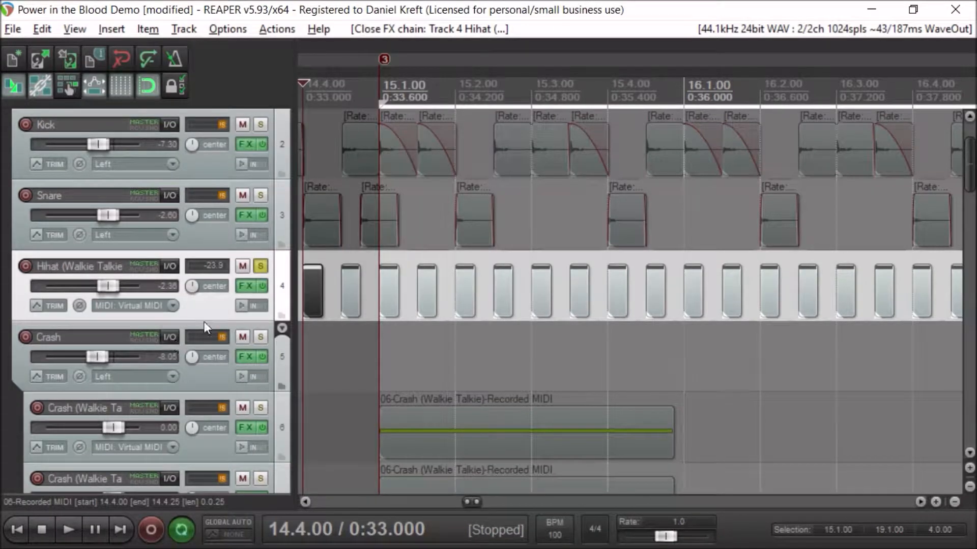
click(260, 266)
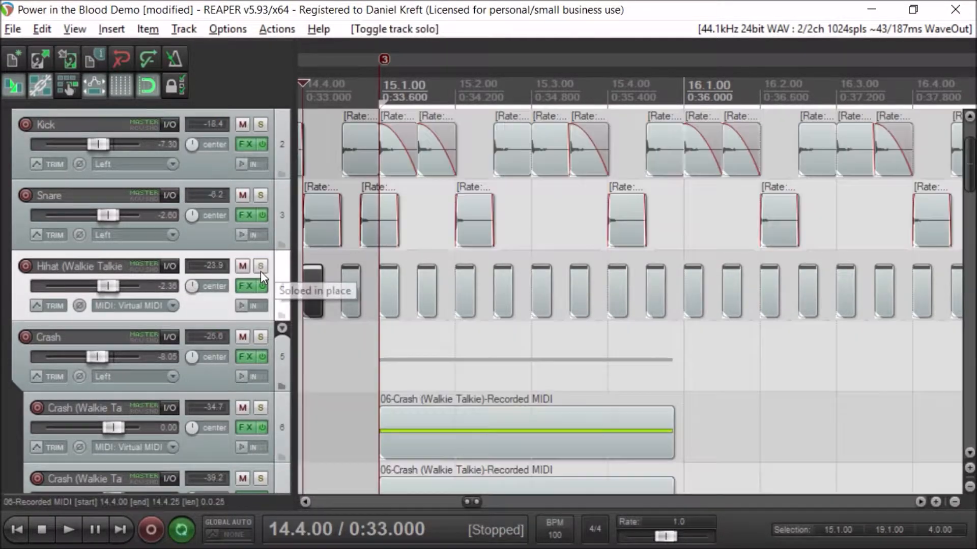
click(259, 336)
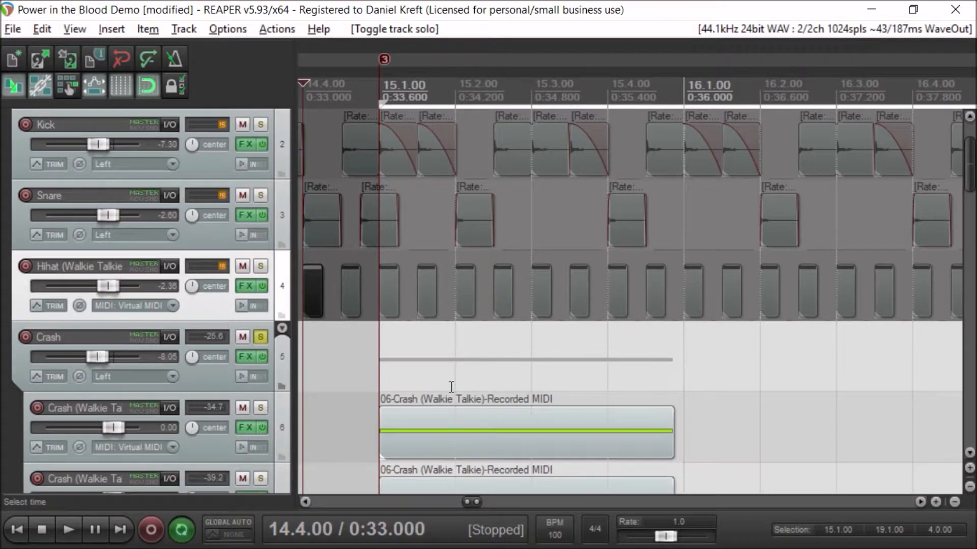
scroll(212, 382, down, 3)
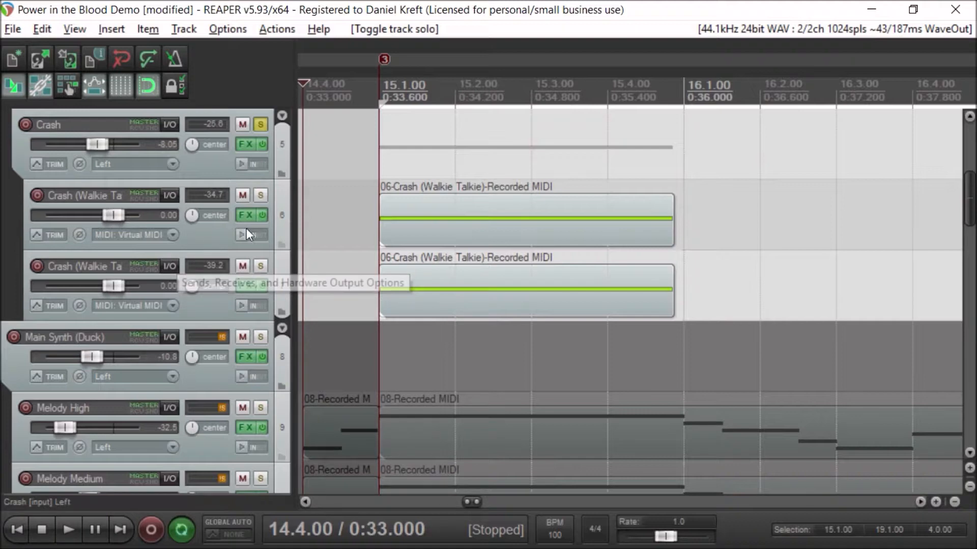
- Compare Crash.wav in Sample (Ignores MIDI note) and Note (Semitone shifted) modes on the first Crash child track, and close its effects chain
click(244, 214)
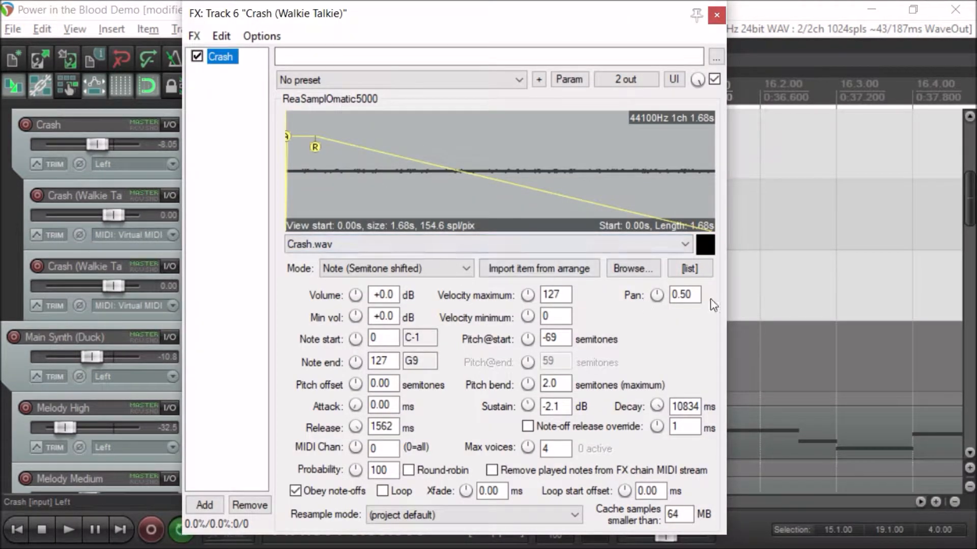
click(467, 273)
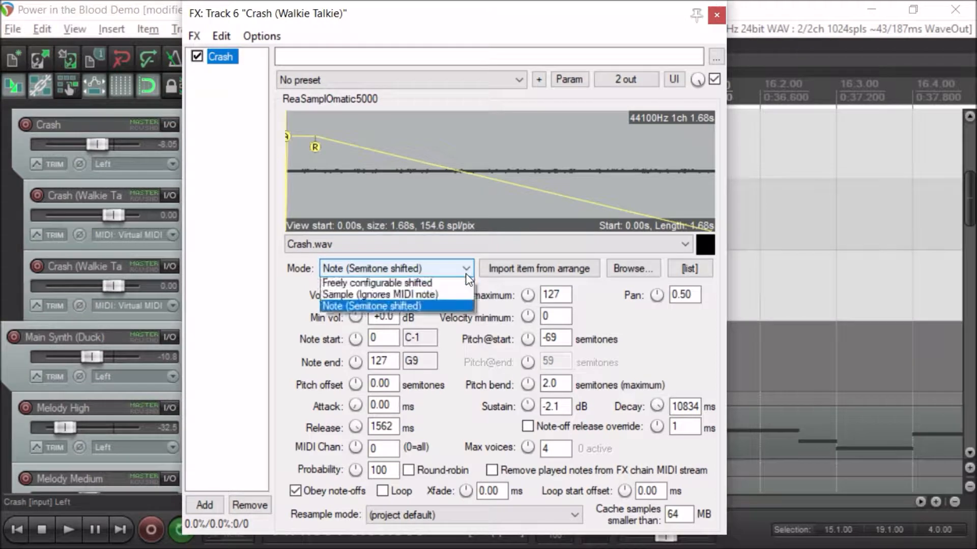
click(451, 301)
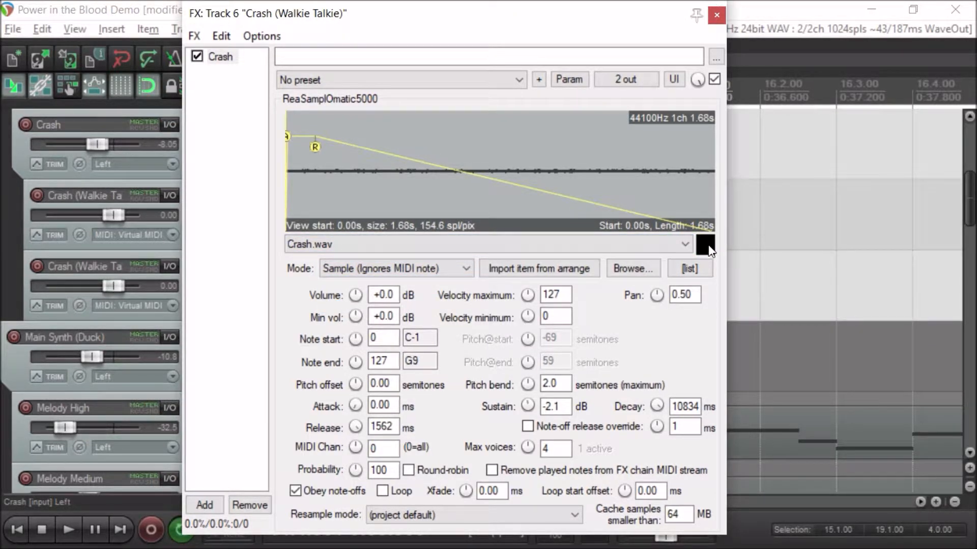
click(457, 272)
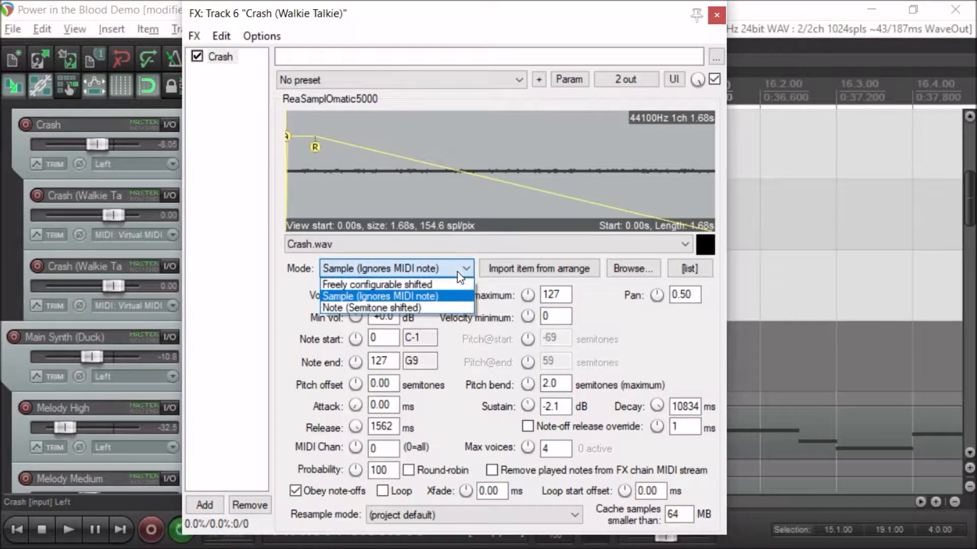
click(455, 309)
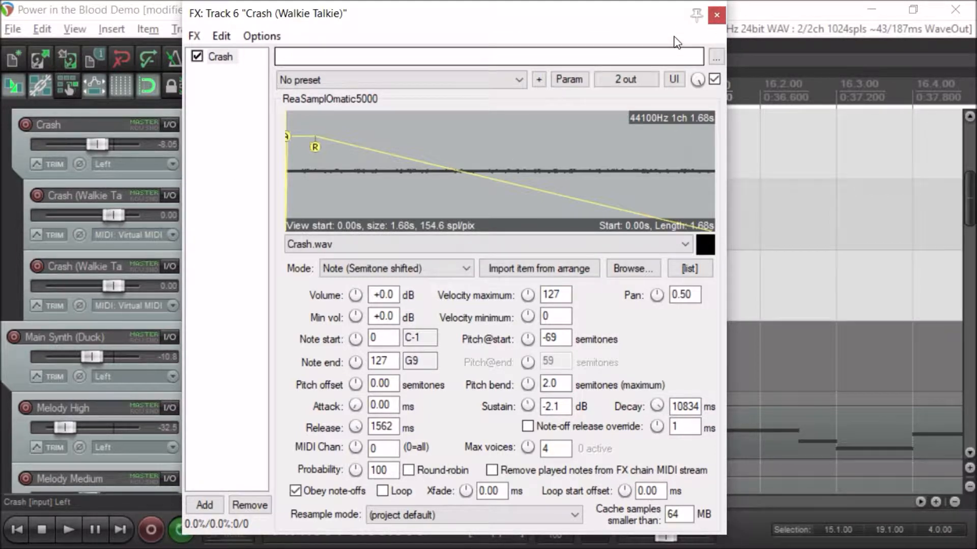
click(717, 19)
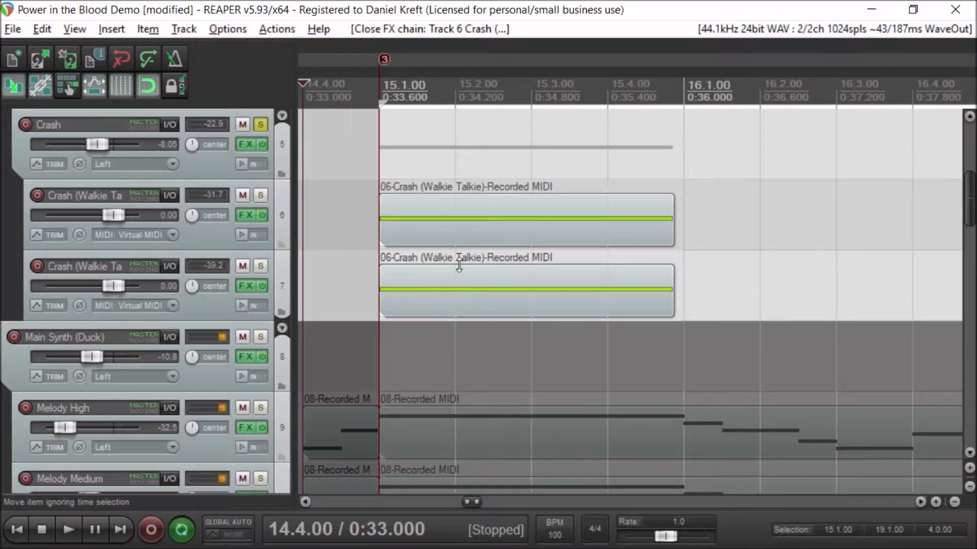
- Review the ReaEQ curve and the Crash sampler settings on the second Crash child track
click(237, 285)
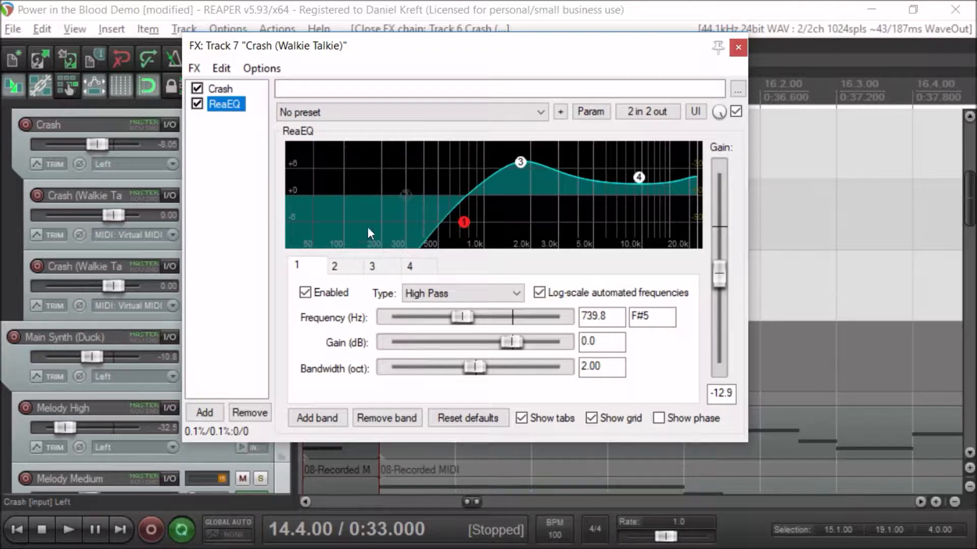
click(294, 268)
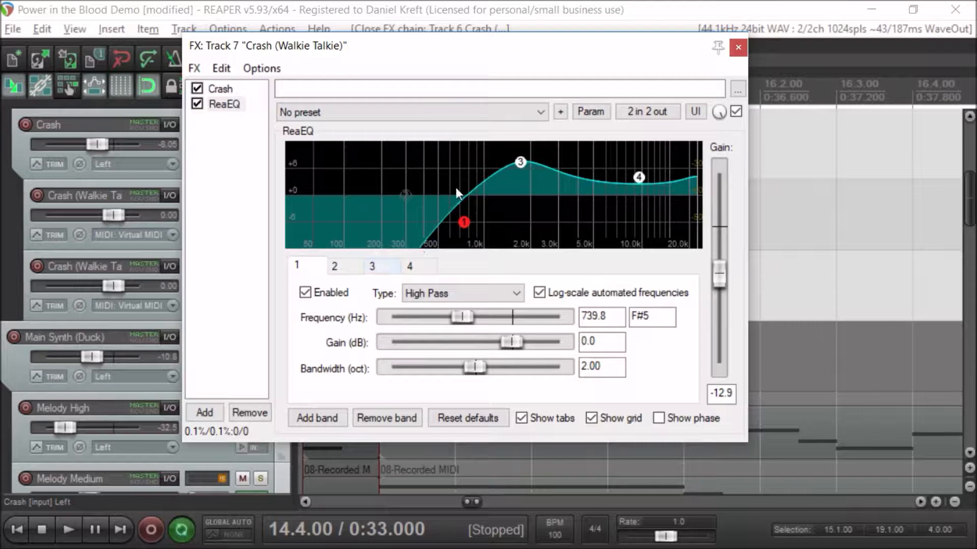
click(220, 90)
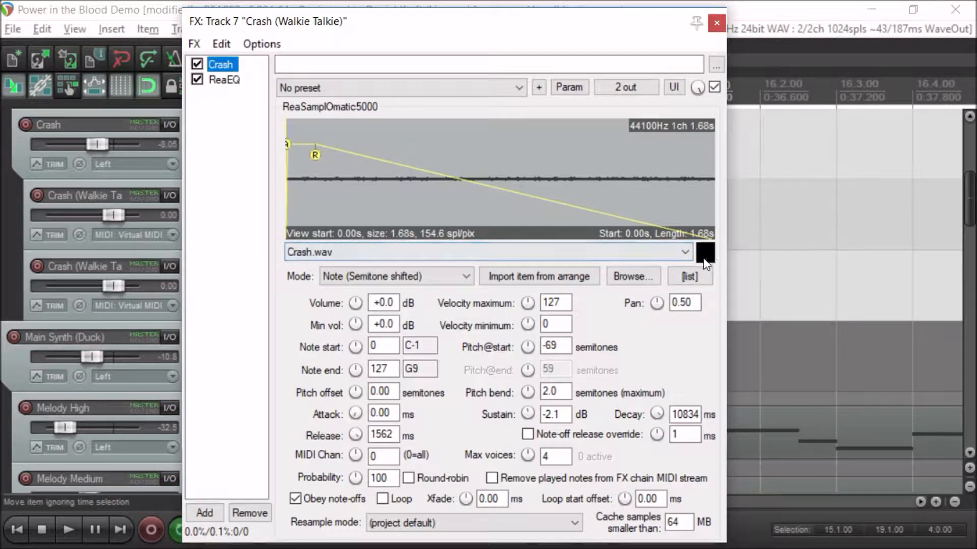
click(665, 255)
click(665, 256)
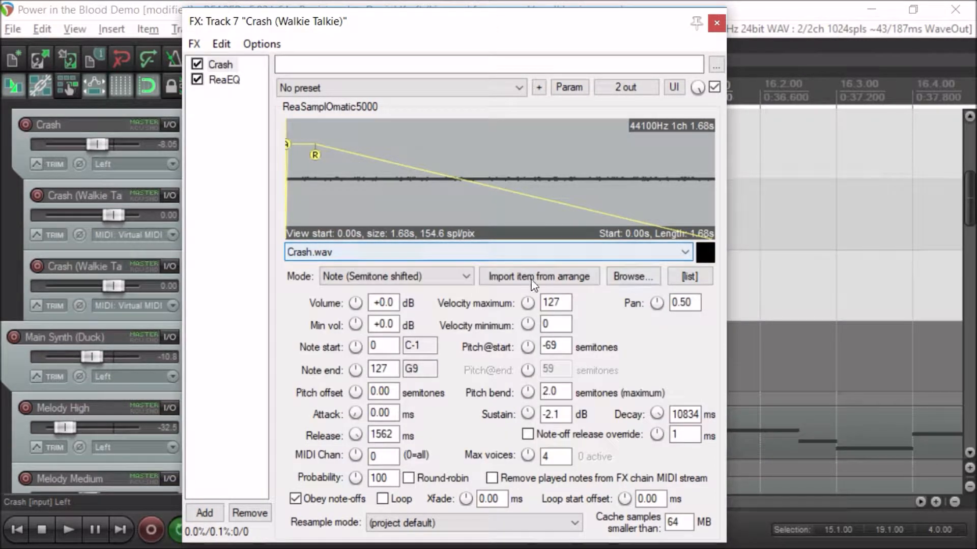
- Audition the second Crash child track's sample in Sample (Ignores MIDI note) mode, restore Note (Semitone shifted) mode and close the effects chain
click(461, 276)
click(433, 299)
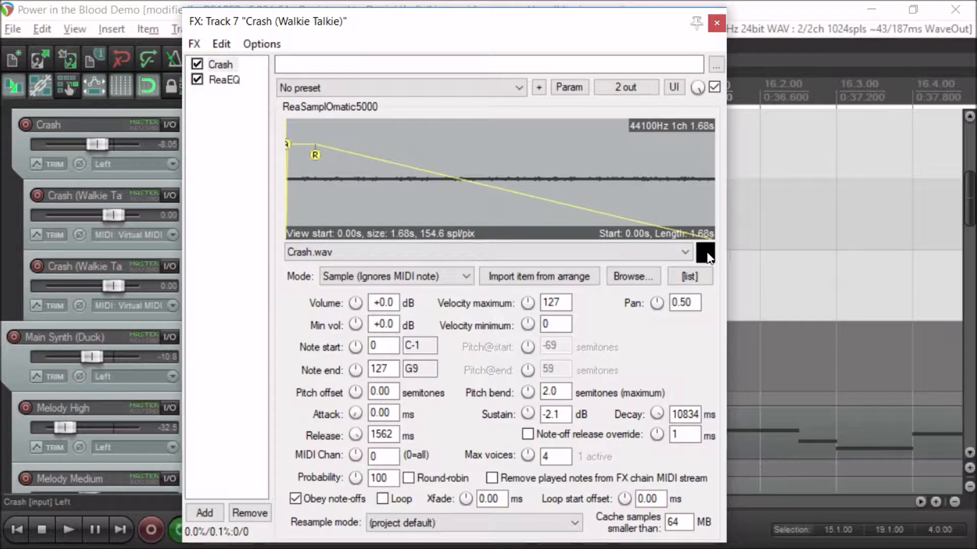
click(465, 277)
click(434, 316)
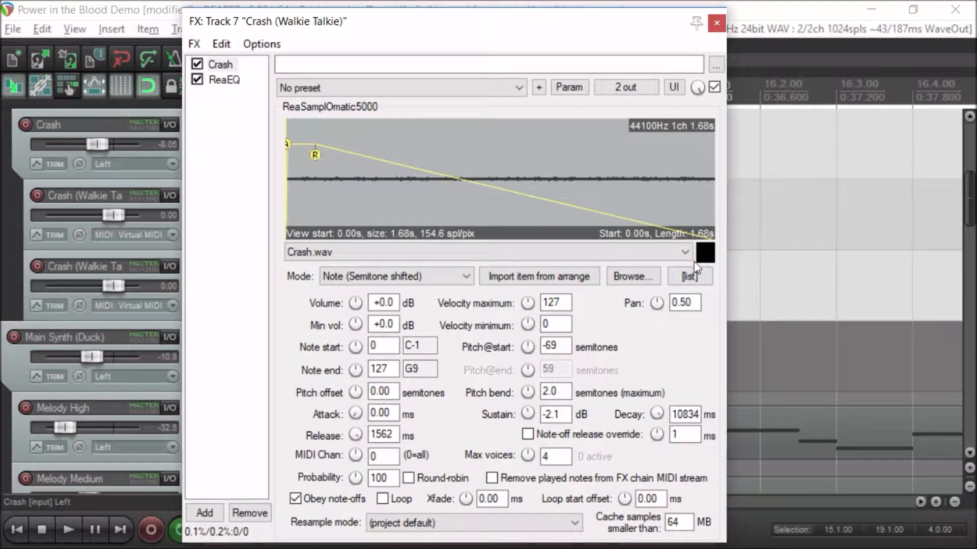
click(716, 23)
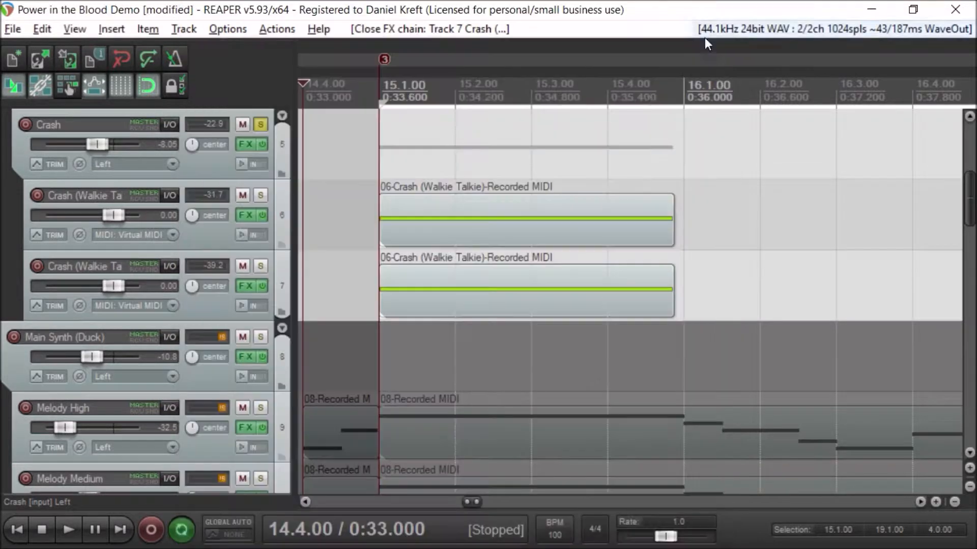
- Look through the Crash folder's effects chain, from its first EZmix to the ReaEQ cymbals preset, and close it
click(243, 144)
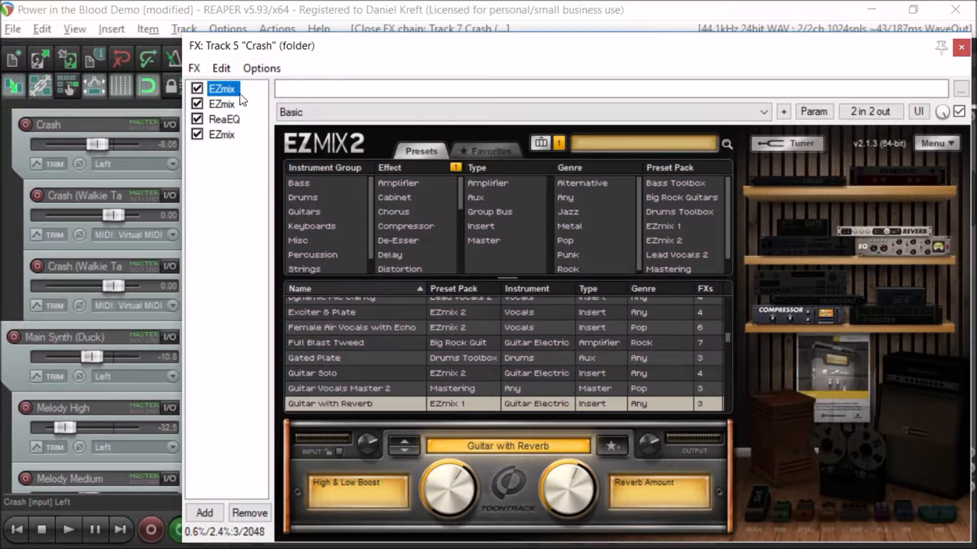
click(230, 119)
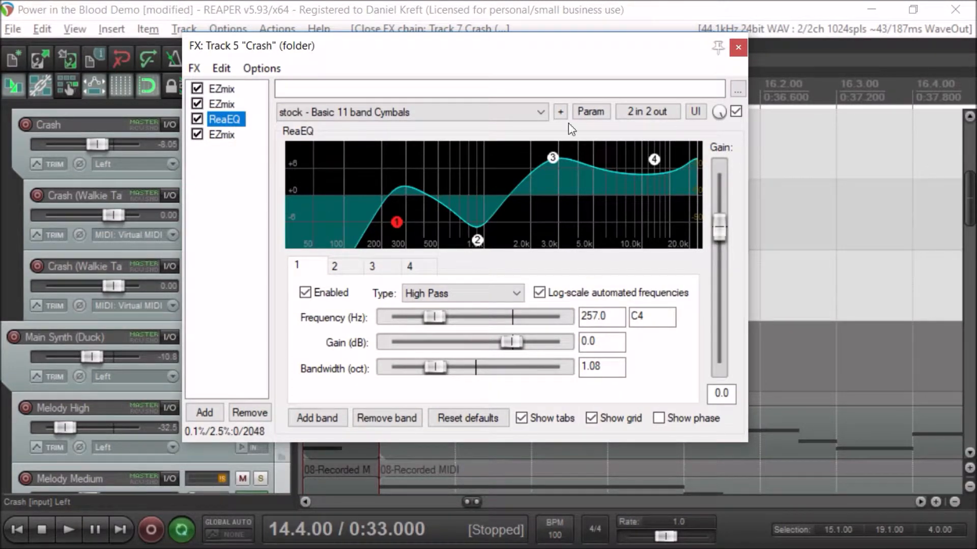
click(737, 46)
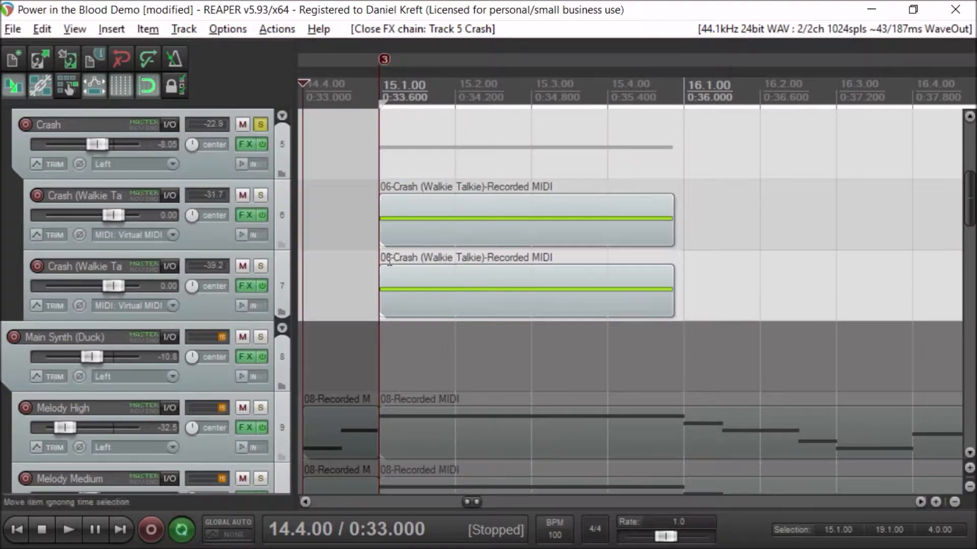
- Inspect the note in each of the two Crash child tracks' MIDI items, second track first, closing the MIDI editor each time
click(436, 271)
double_click(432, 275)
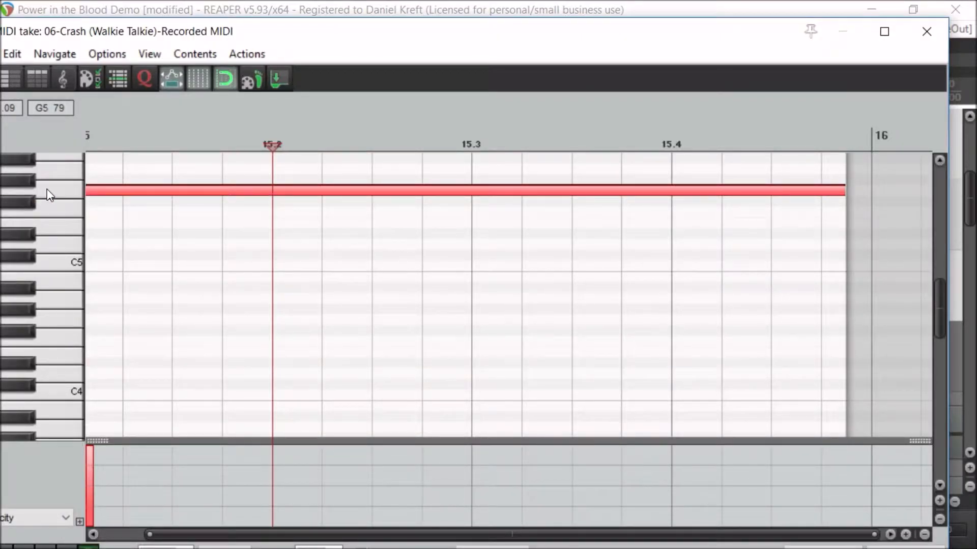
click(926, 31)
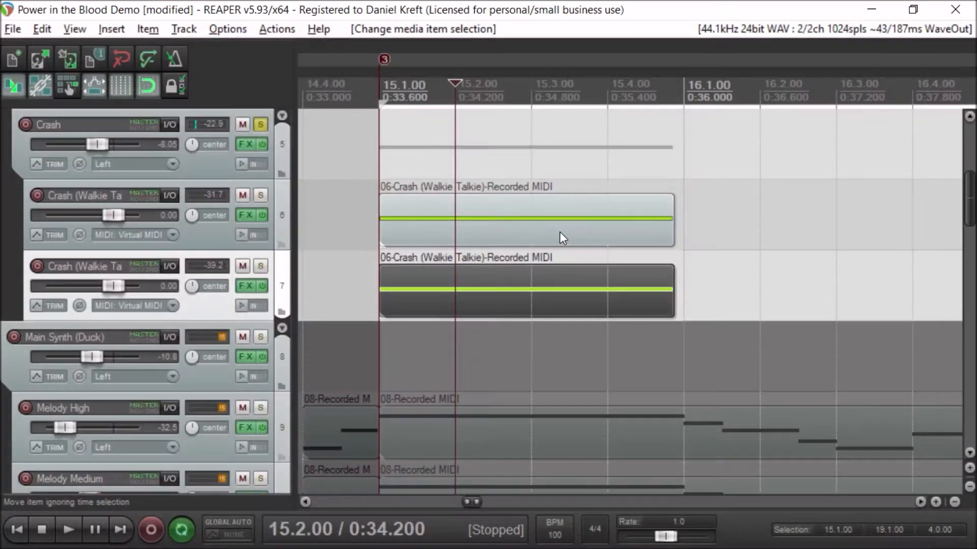
click(499, 227)
double_click(499, 229)
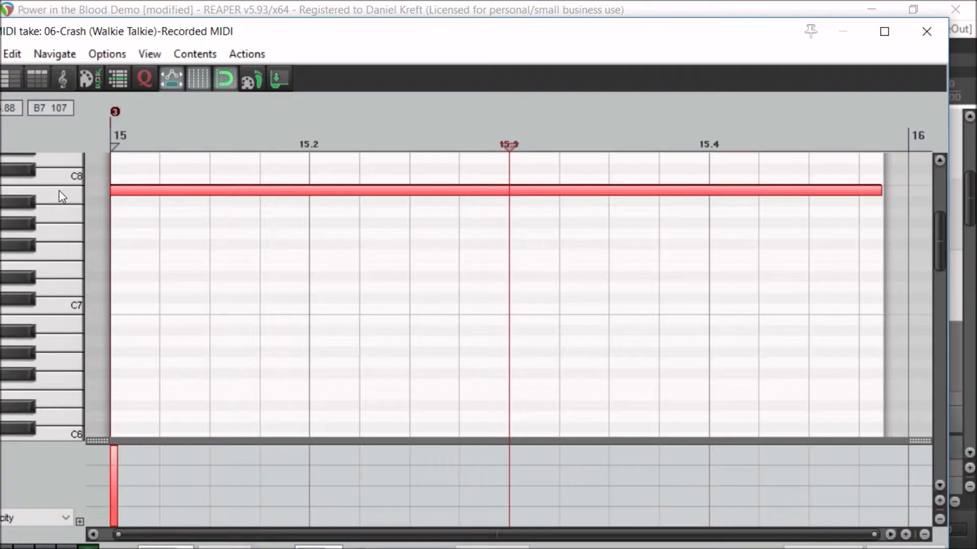
click(921, 34)
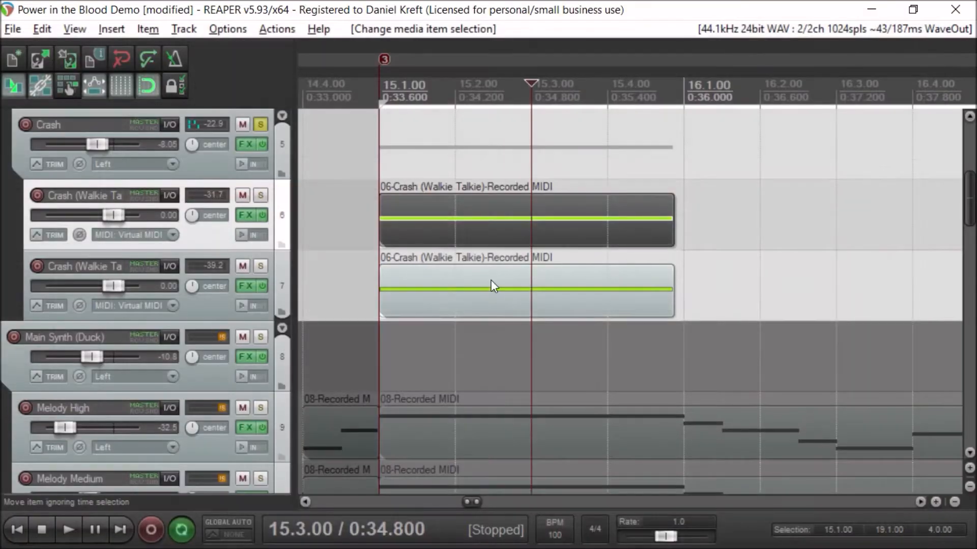
- Examine the EZmix presets in the Crash folder's effects chain, including Delayed Plate and Ambient Reverb
click(247, 145)
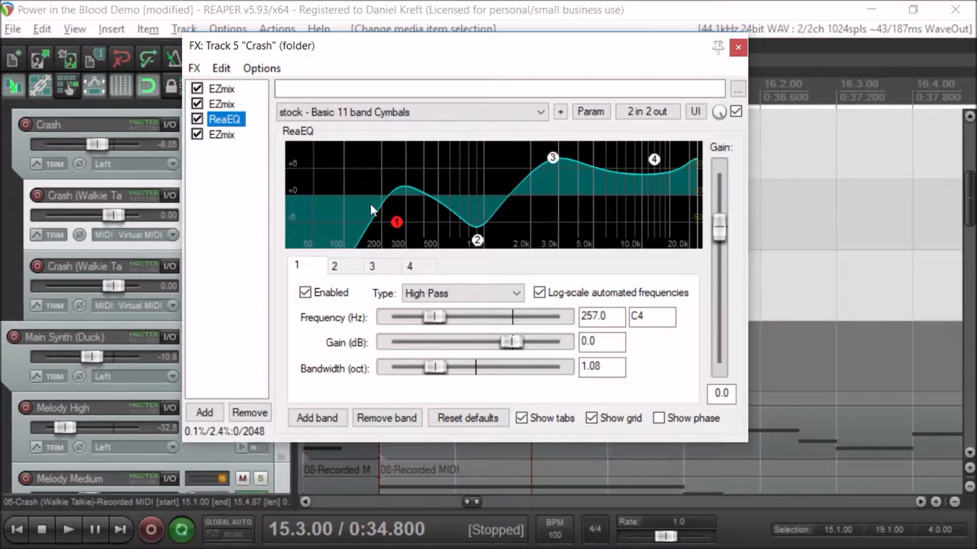
click(218, 90)
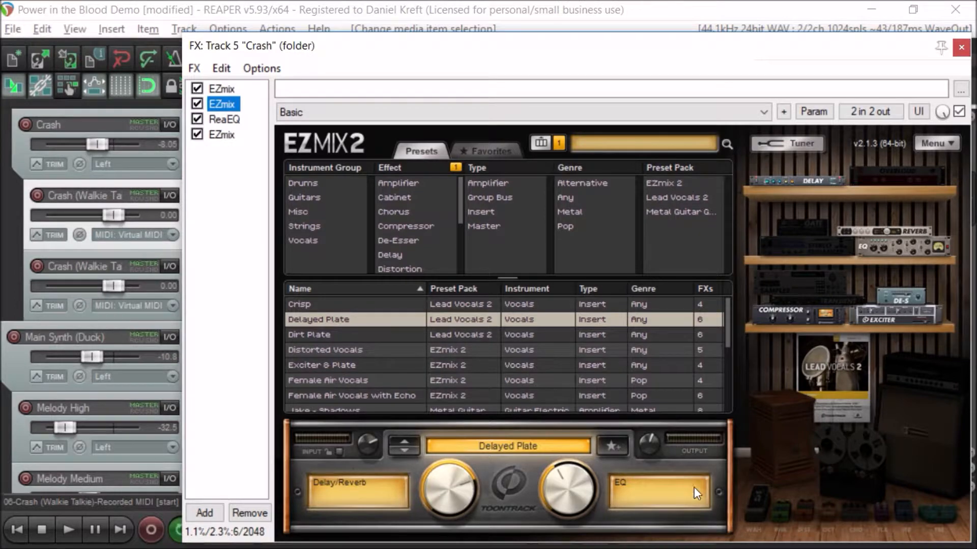
click(222, 134)
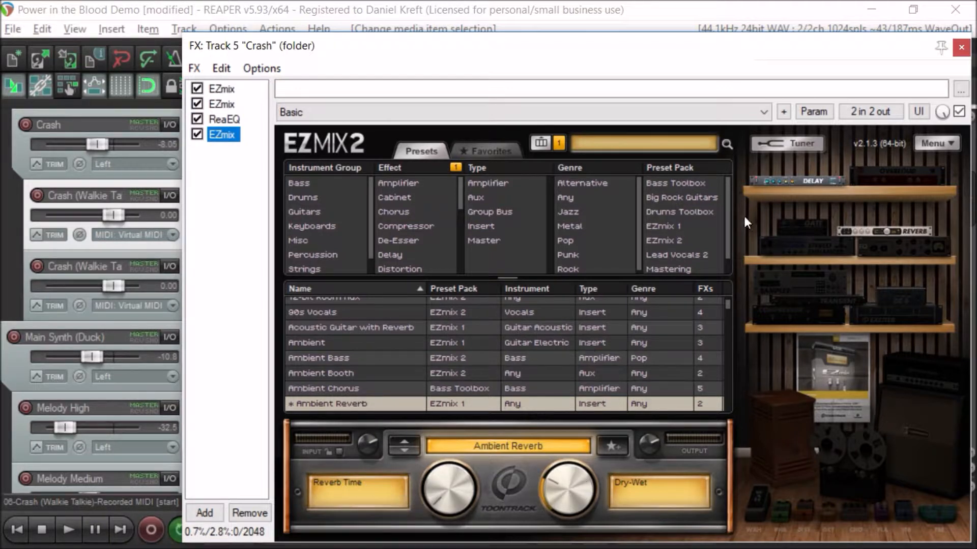
- Bypass all three EZmix effects on the Crash folder, leaving ReaEQ enabled, and move the effects window clear of the Crash tracks
click(197, 134)
click(198, 94)
drag(610, 56, 524, 449)
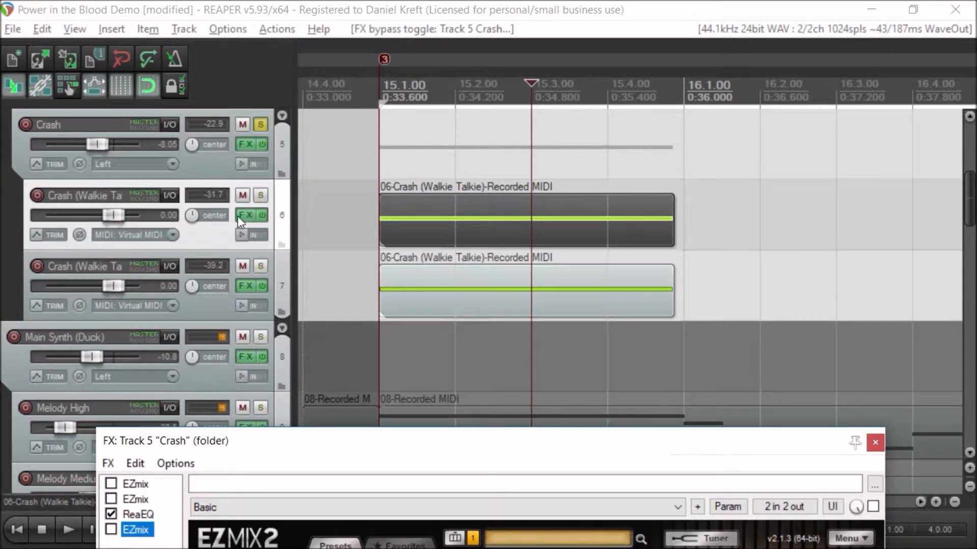
- Play the soloed Crash tracks twice from bar 15 to hear them with the EZmix effects bypassed, and stop playback
click(259, 124)
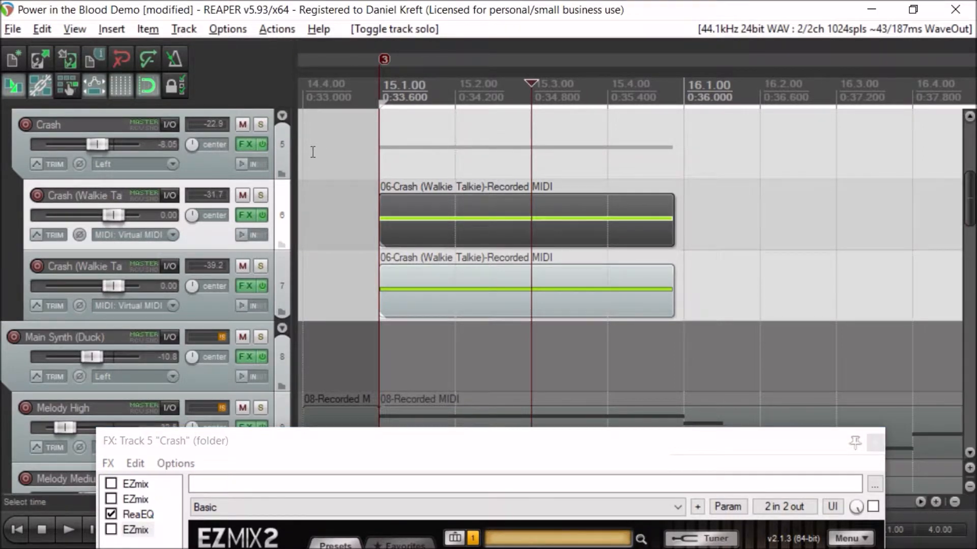
click(262, 125)
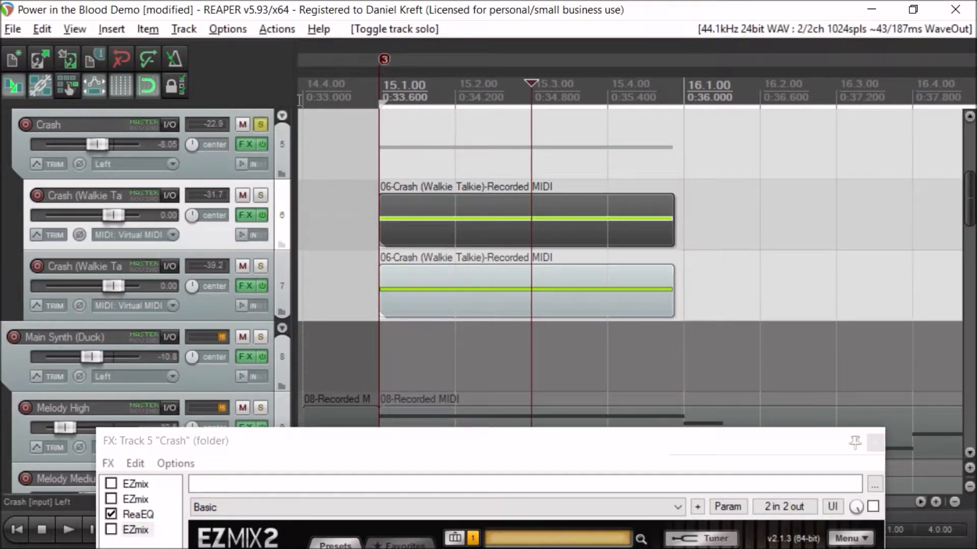
click(368, 96)
key(space)
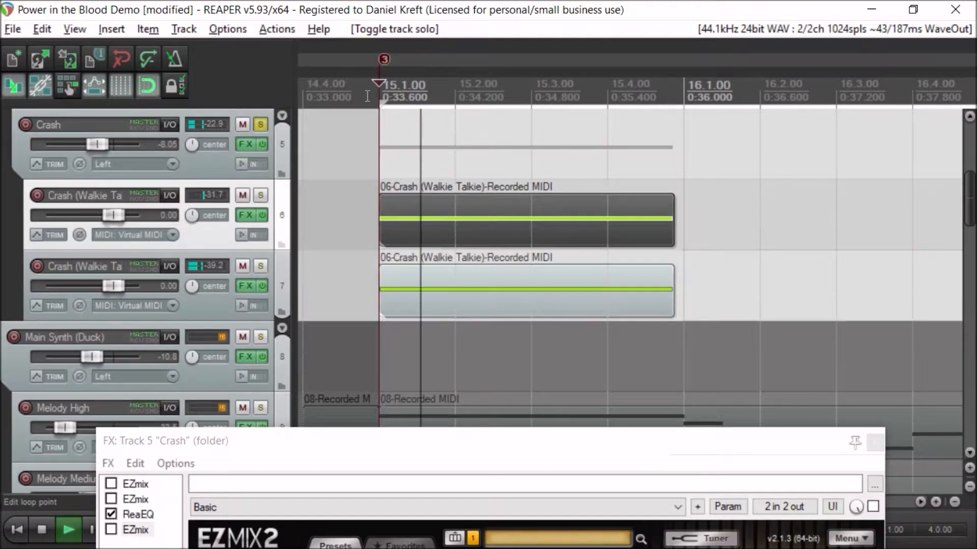
key(space)
key(space)
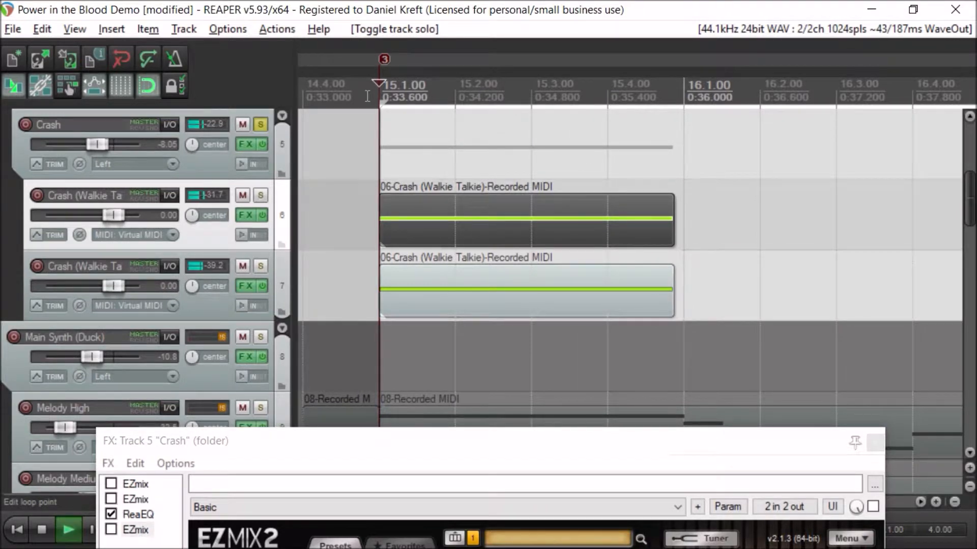
key(space)
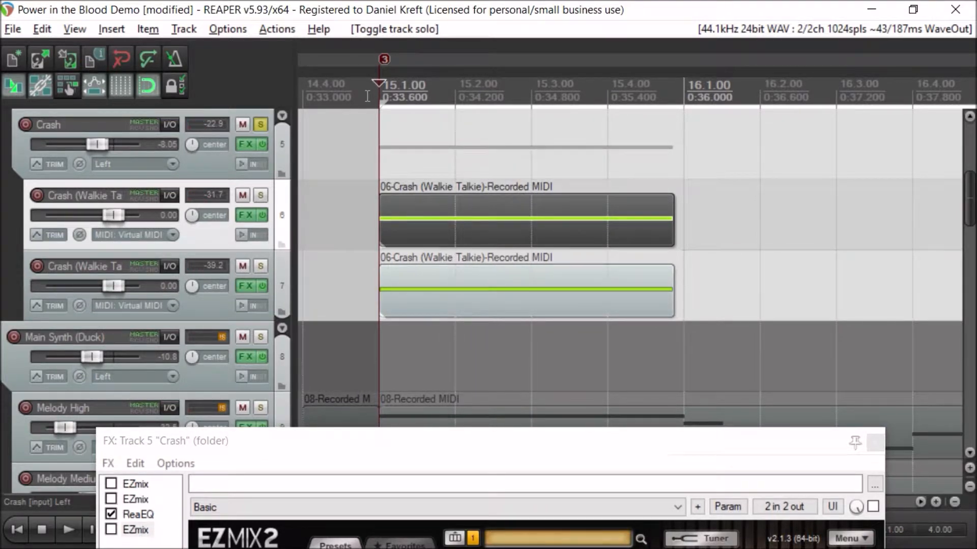
- Re-enable all three EZmix effects on the Crash folder and move the effects window clear of the Crash tracks
drag(296, 442, 317, 145)
click(133, 231)
click(135, 201)
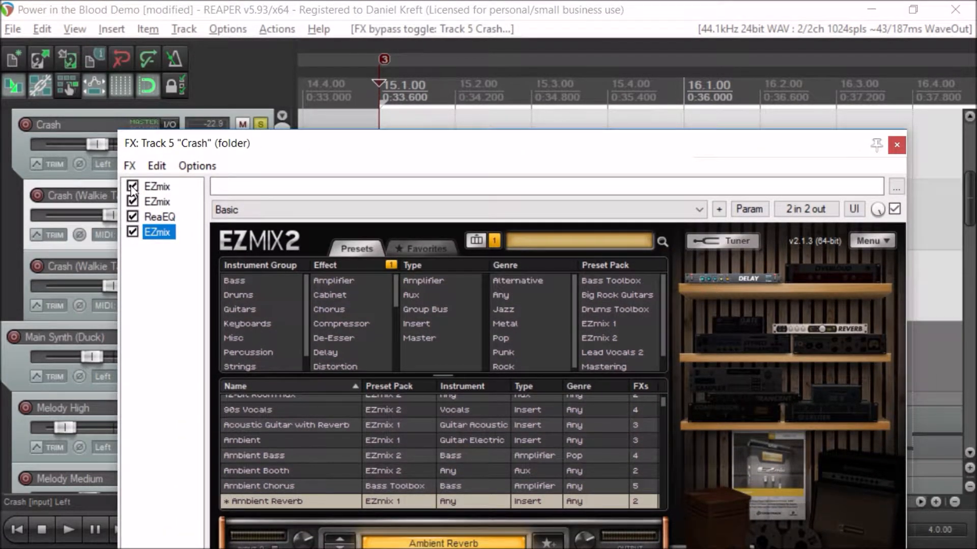
drag(286, 150, 260, 452)
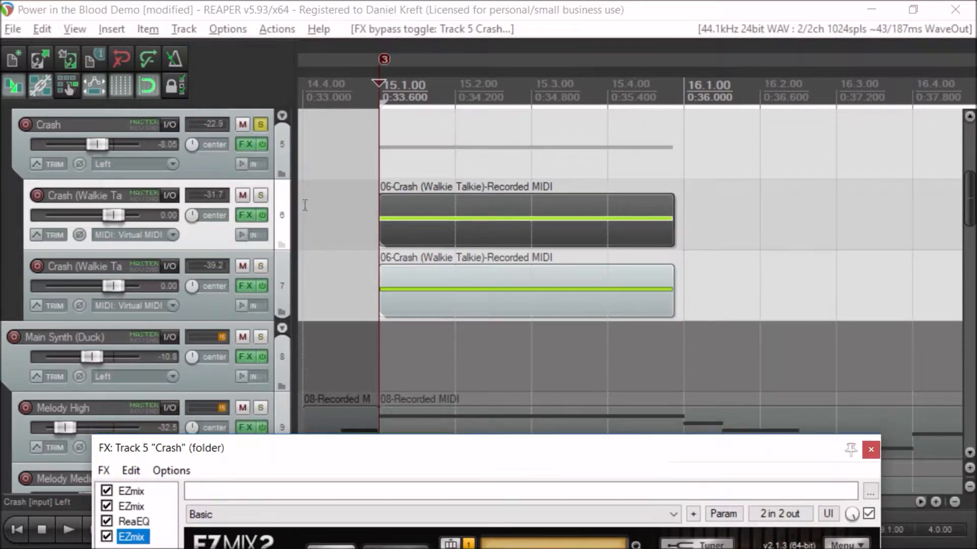
- Play the soloed Crash tracks twice from bar 15 to hear them with all effects enabled, and close the effects window
key(space)
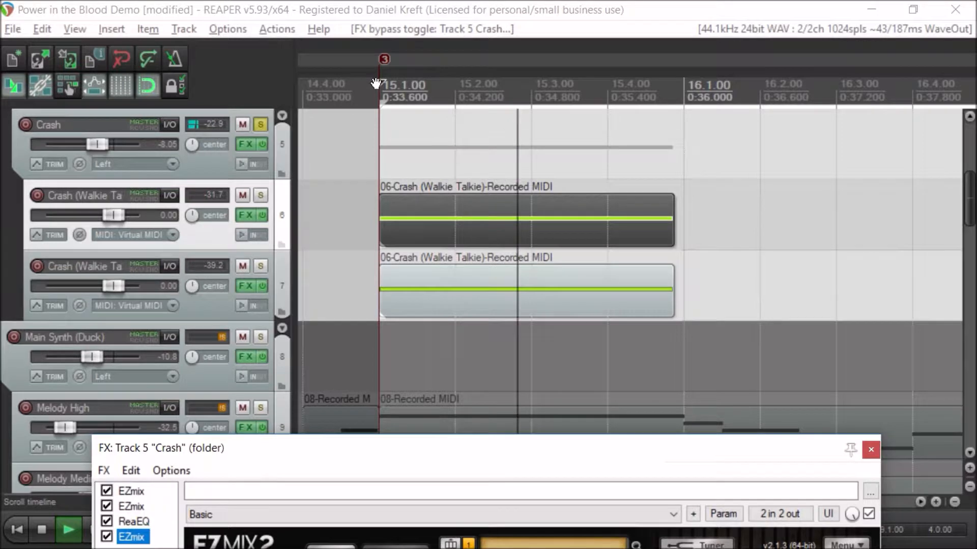
key(space)
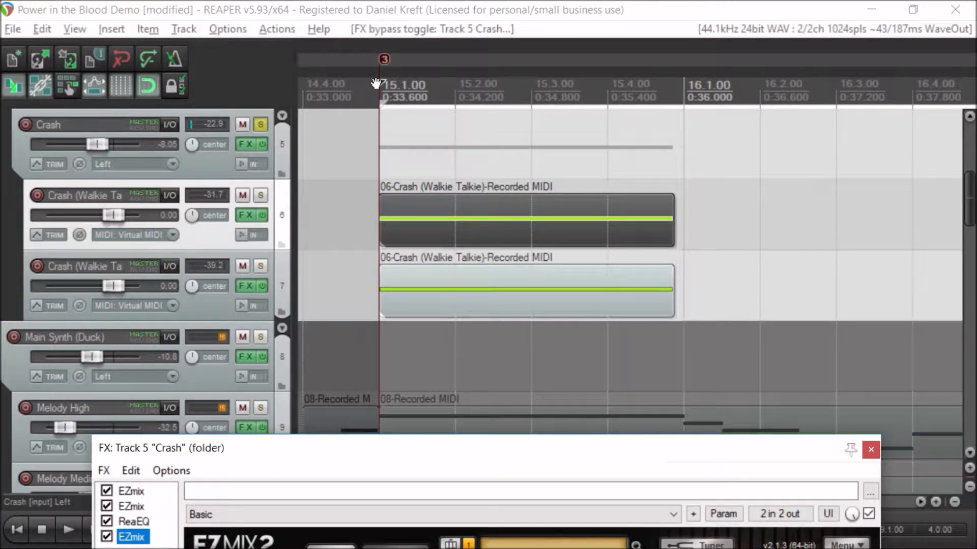
click(372, 102)
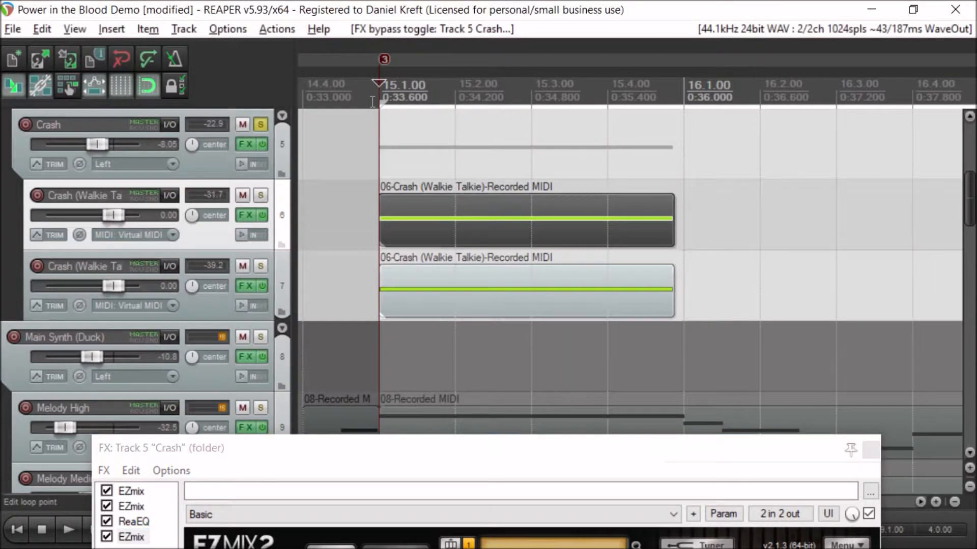
key(space)
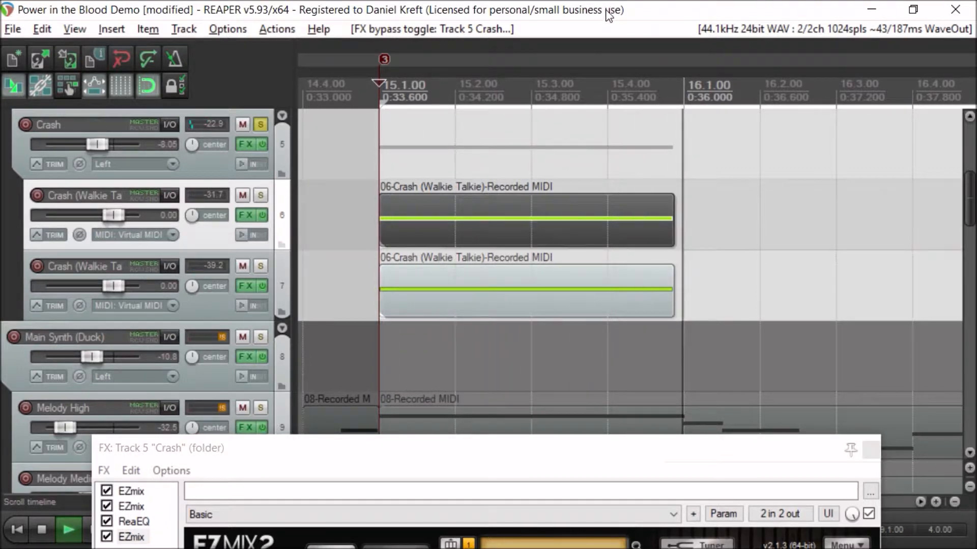
key(space)
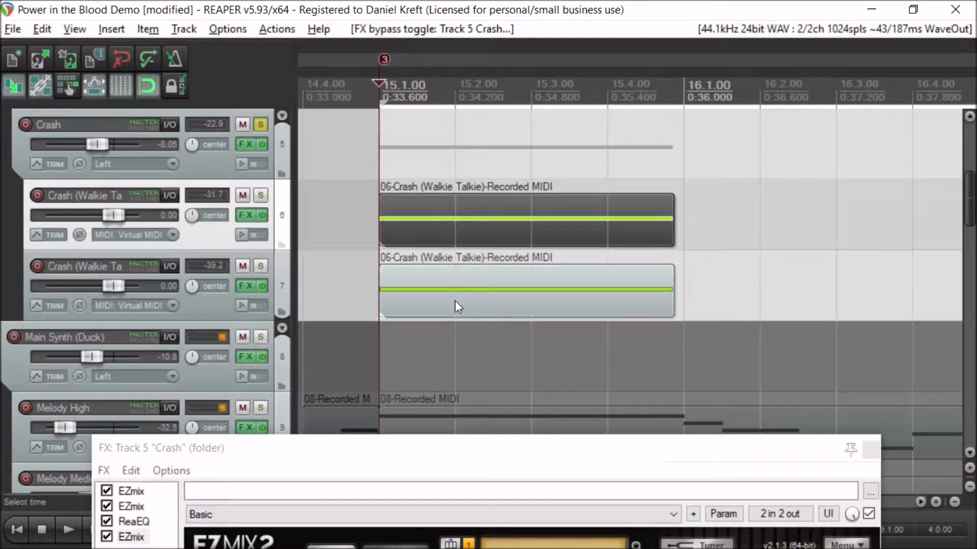
drag(728, 460, 754, 130)
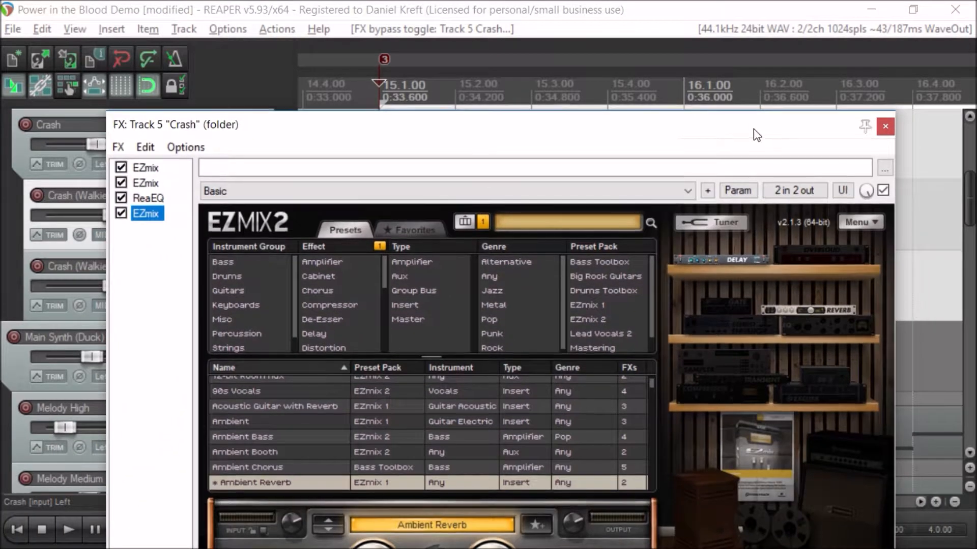
click(885, 126)
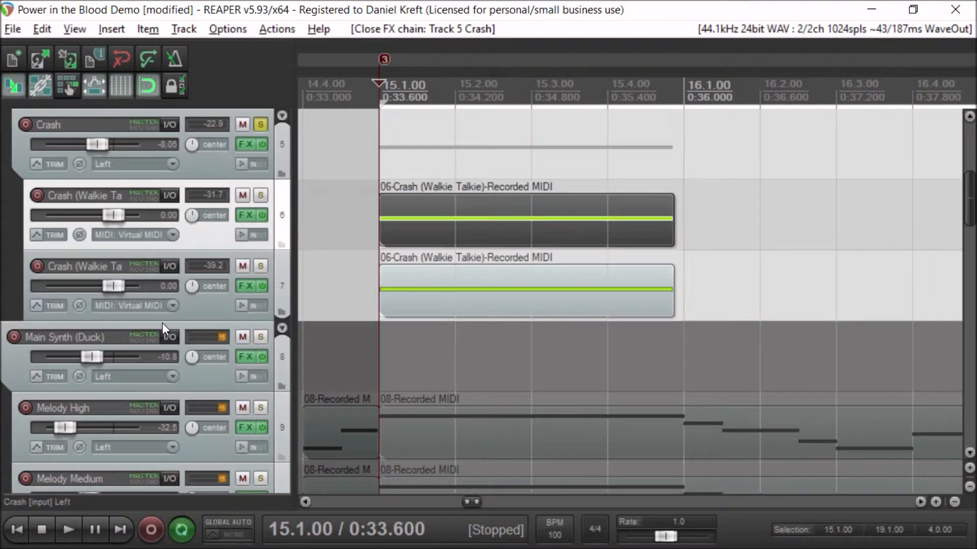
- Remove the solo from both the Drums folder and the Crash folder
scroll(160, 323, down, 2)
scroll(178, 305, down, 2)
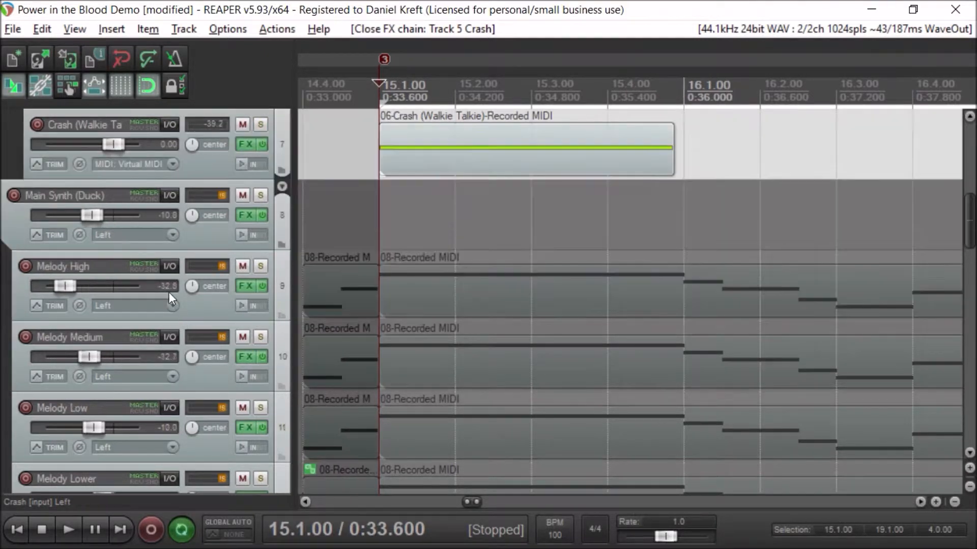
scroll(136, 209, down, 2)
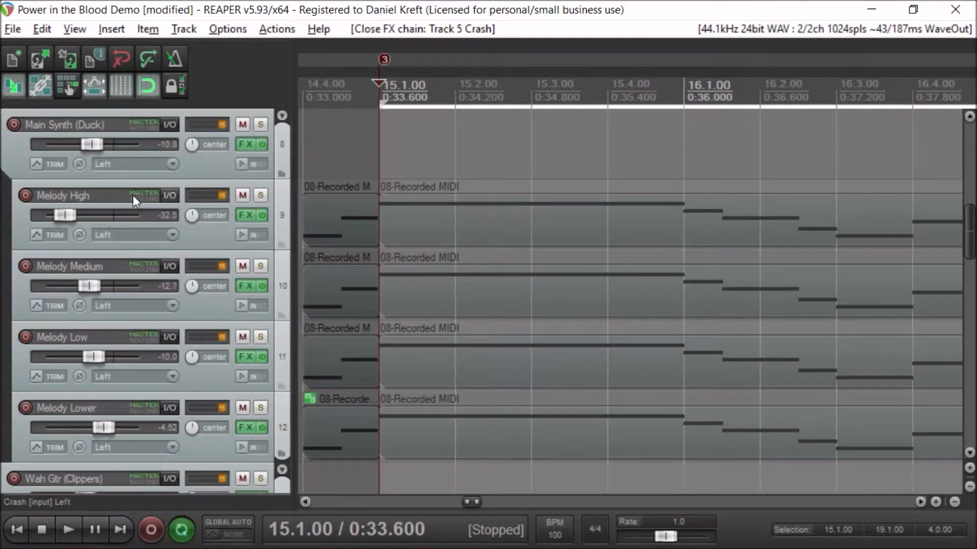
scroll(183, 239, up, 10)
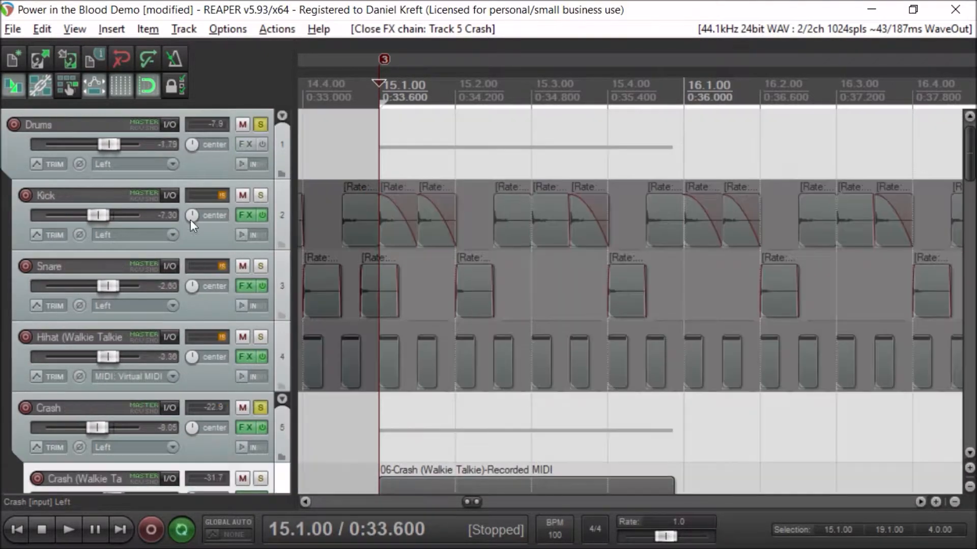
click(260, 125)
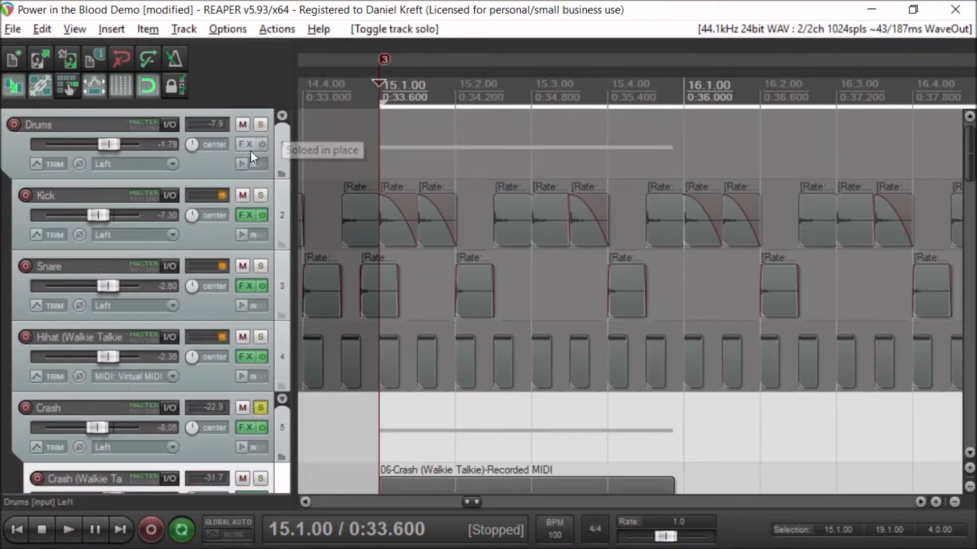
click(258, 411)
- Solo the Wah Gtr (Clippers) folder, play it from bar 15 into bar 18, and stop playback
scroll(191, 316, down, 6)
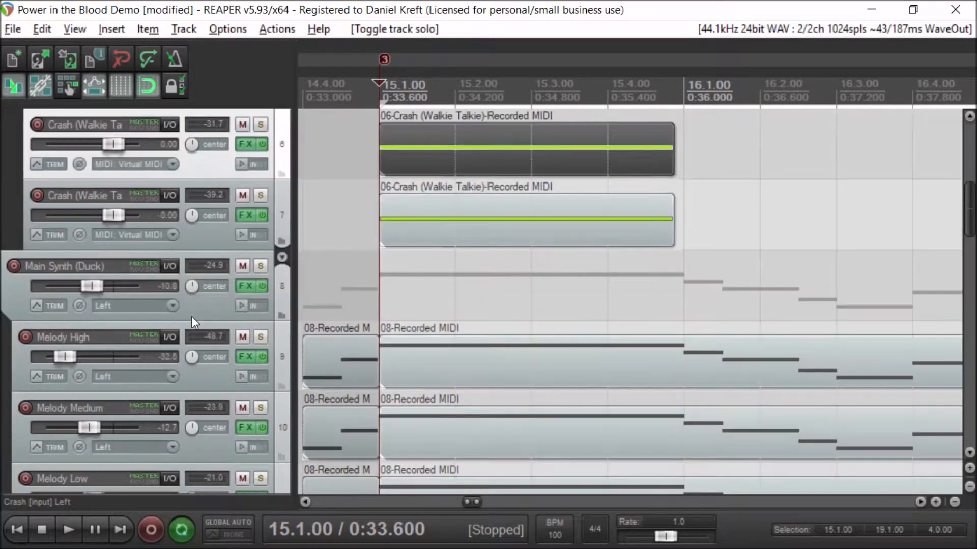
scroll(191, 316, down, 6)
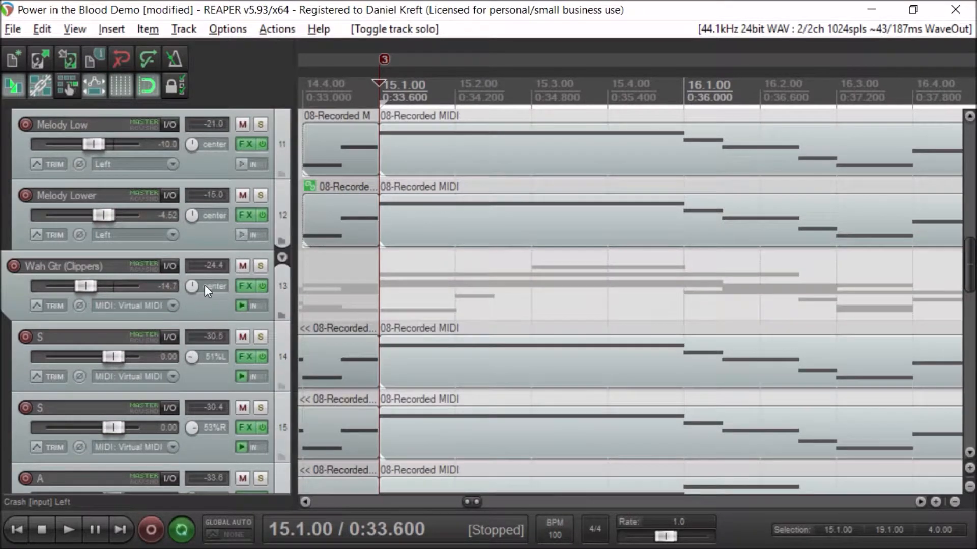
click(260, 267)
key(space)
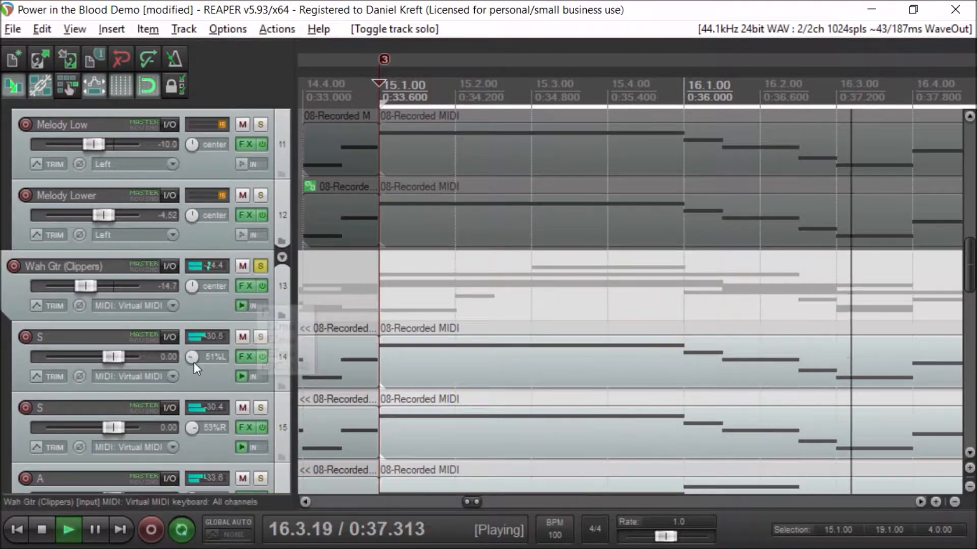
scroll(173, 374, down, 1)
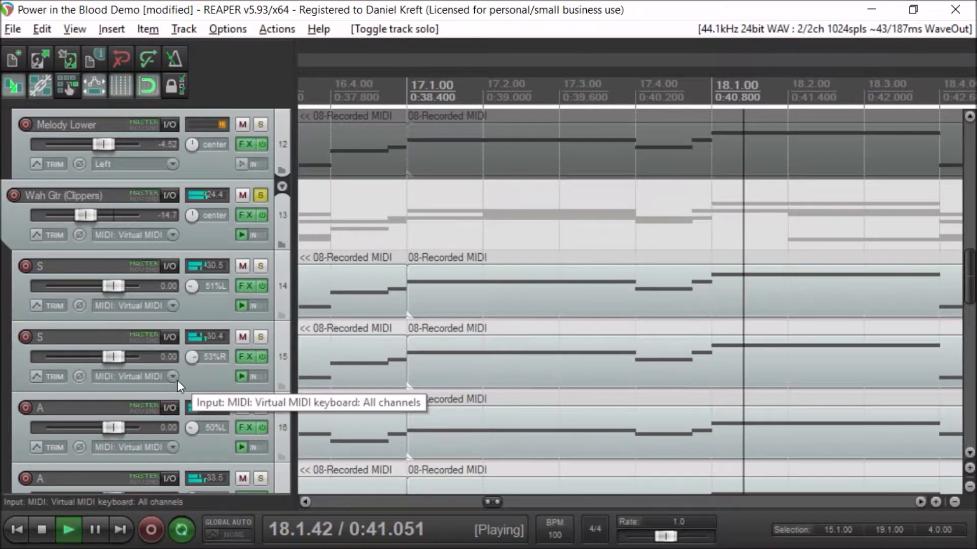
key(space)
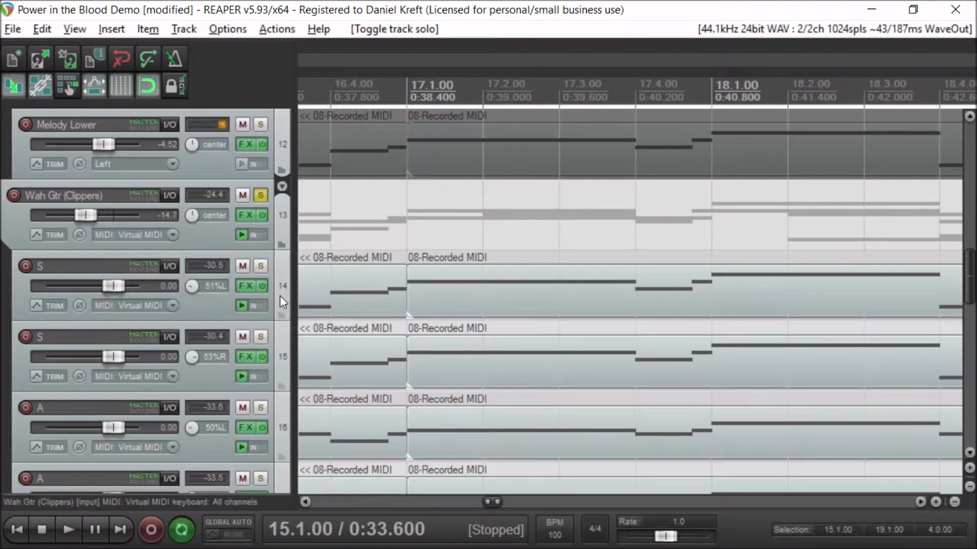
- Review the S, A, T, B and Synth Bass tracks inside the Wah Gtr folder, and open the first S track's effects chain
scroll(143, 276, down, 2)
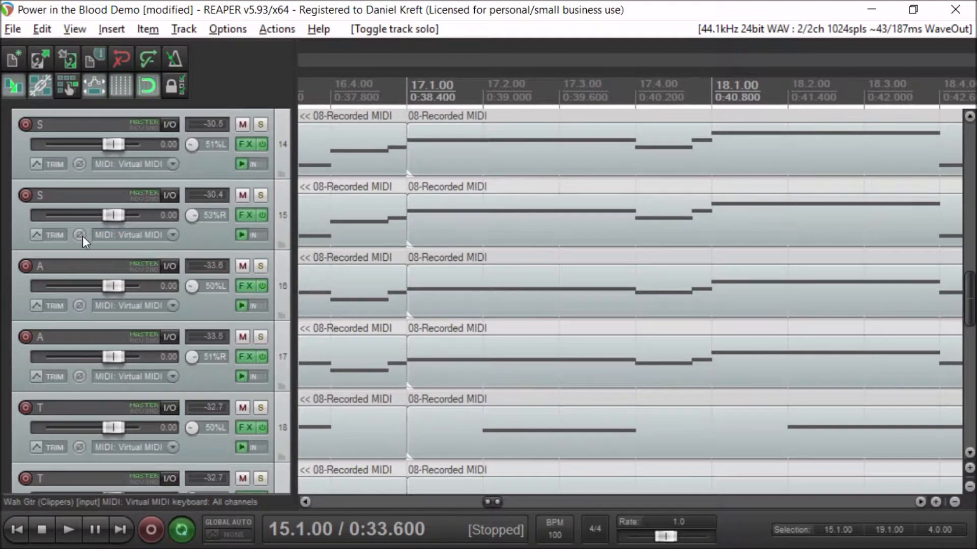
scroll(111, 395, down, 4)
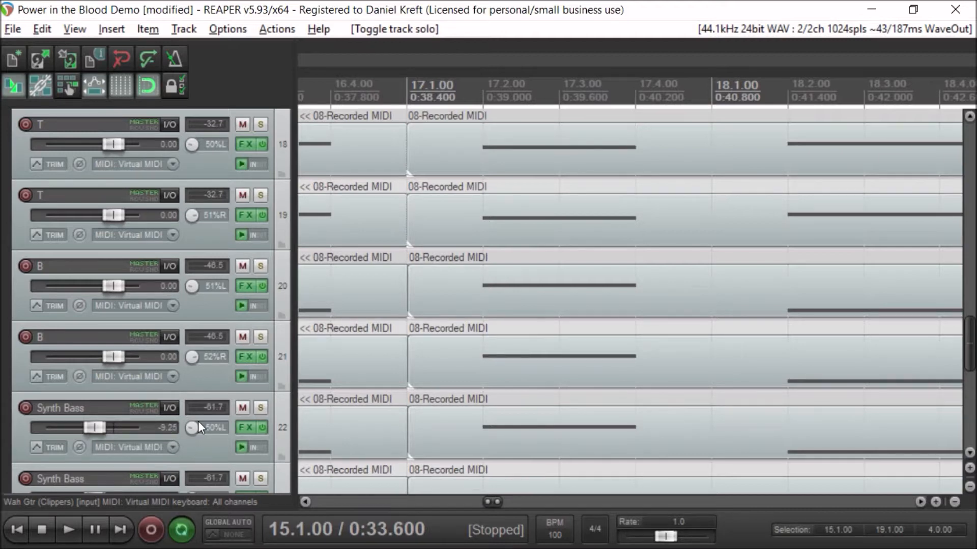
scroll(197, 421, up, 3)
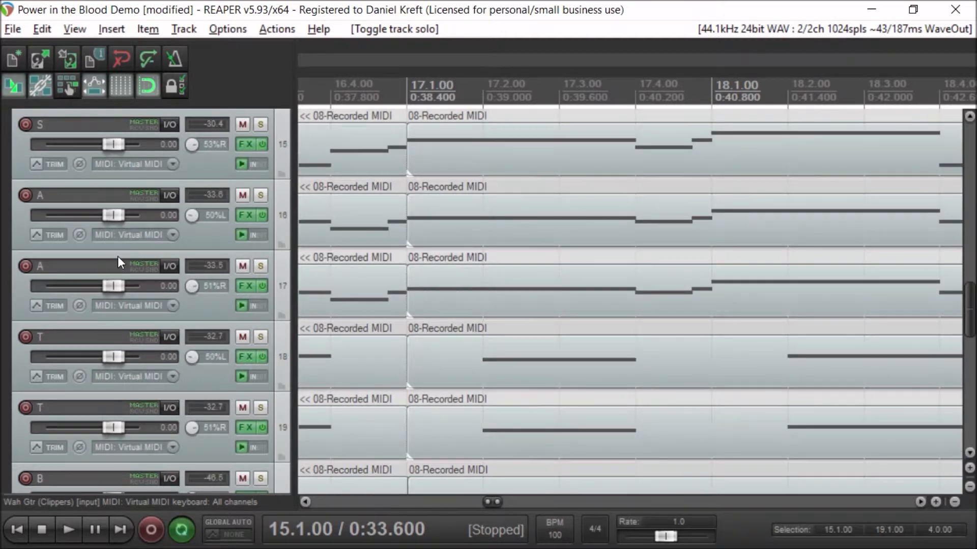
scroll(122, 245, up, 3)
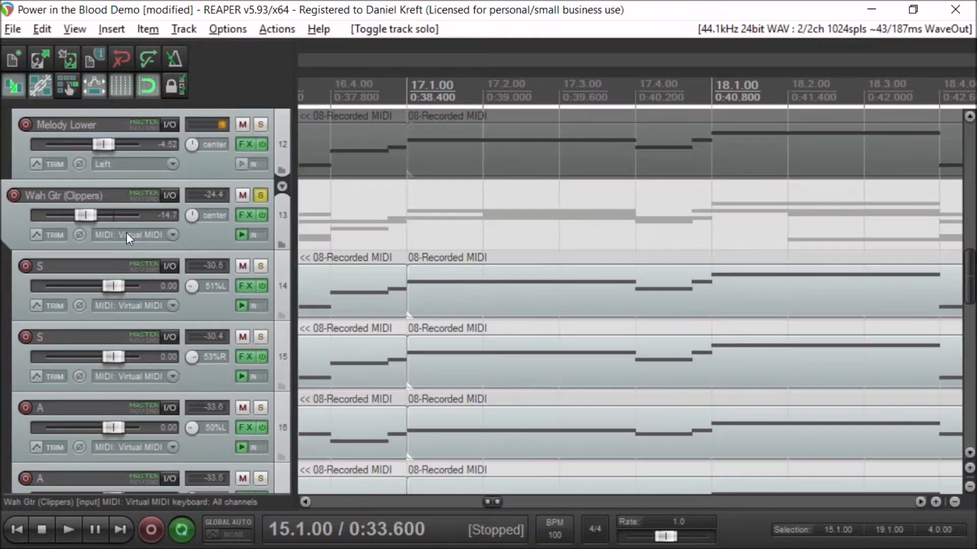
click(244, 290)
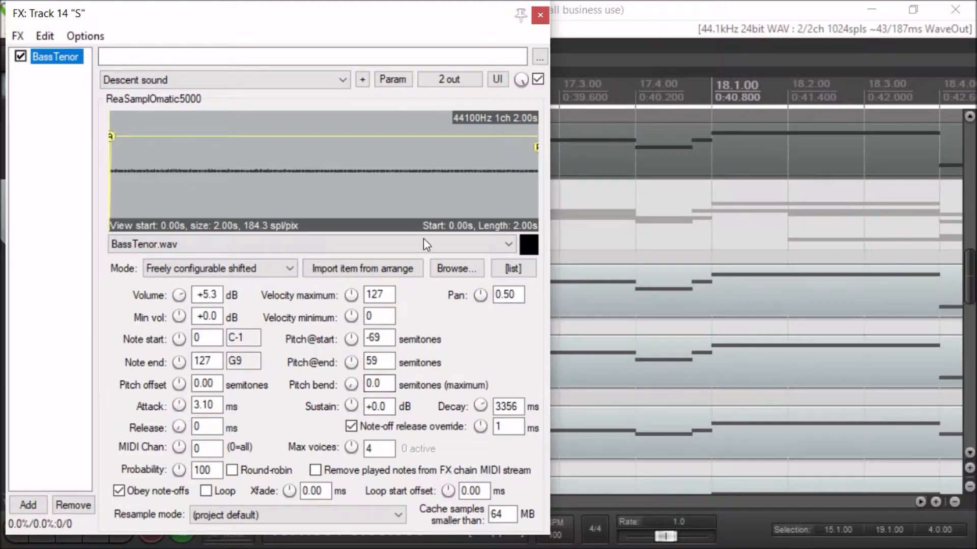
- Try the sampler mode Sample (Ignores MIDI note), set it to Note (Semitone shifted), preview BassTenor.wav, and close the effects window
click(259, 273)
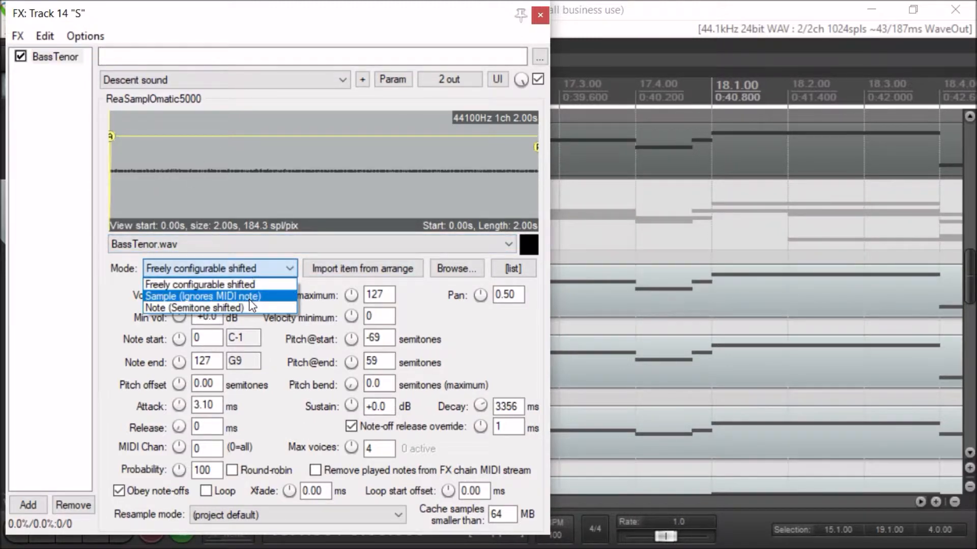
click(250, 299)
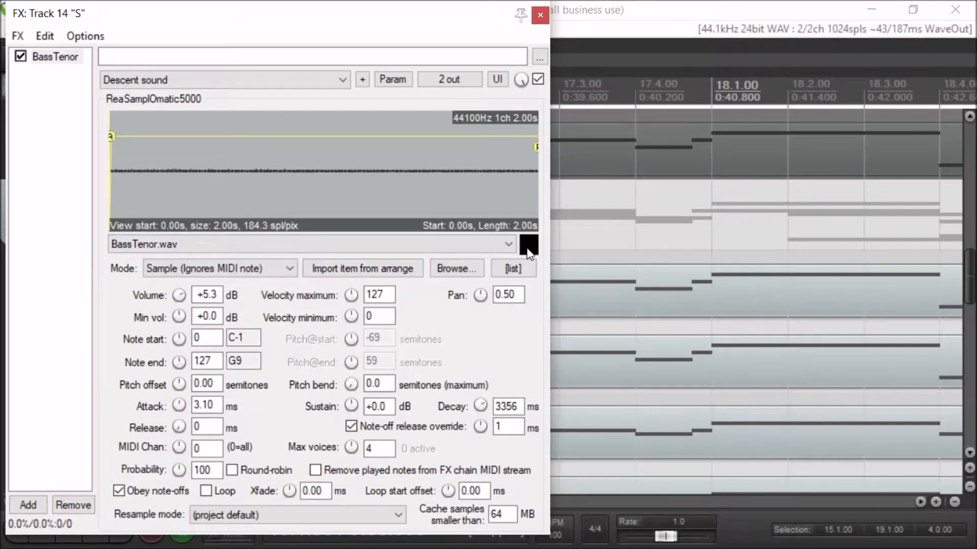
click(273, 268)
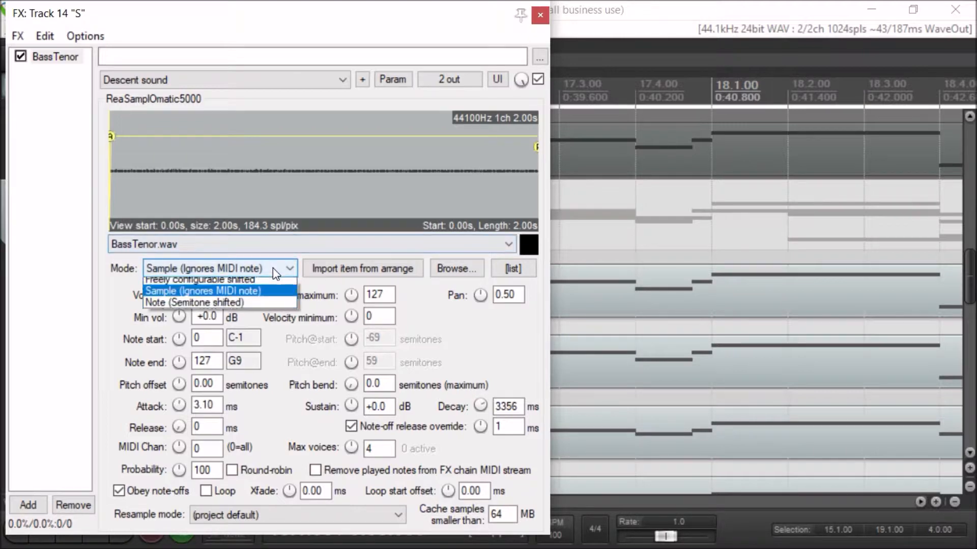
click(231, 307)
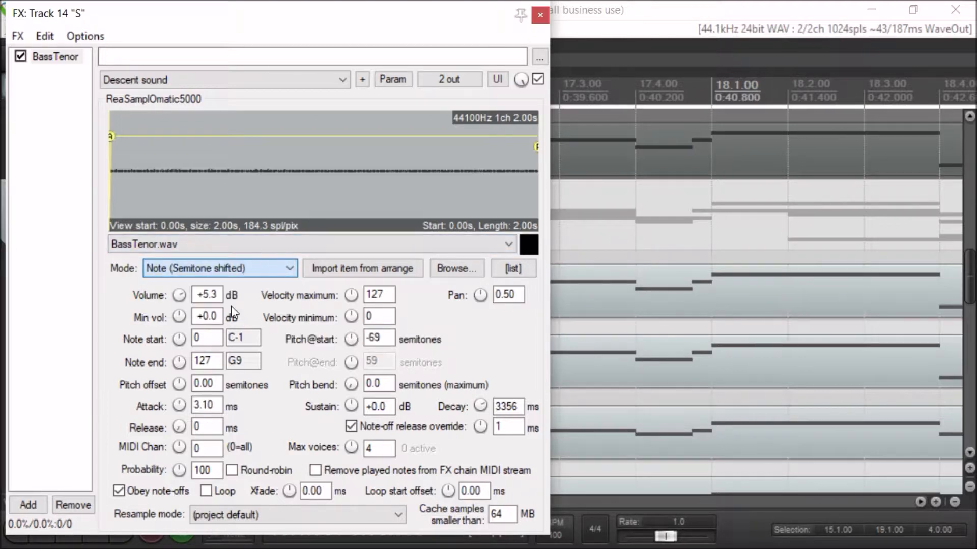
click(531, 246)
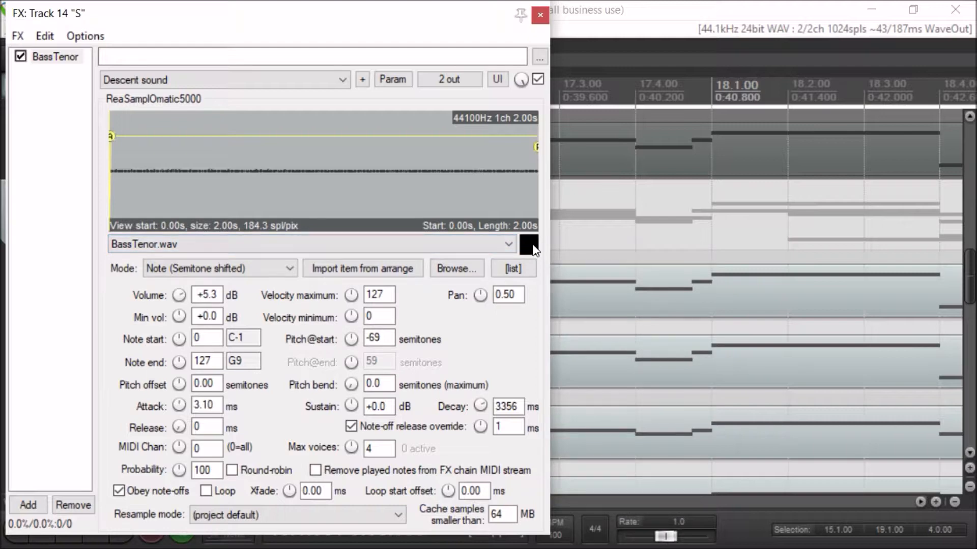
click(531, 246)
click(539, 15)
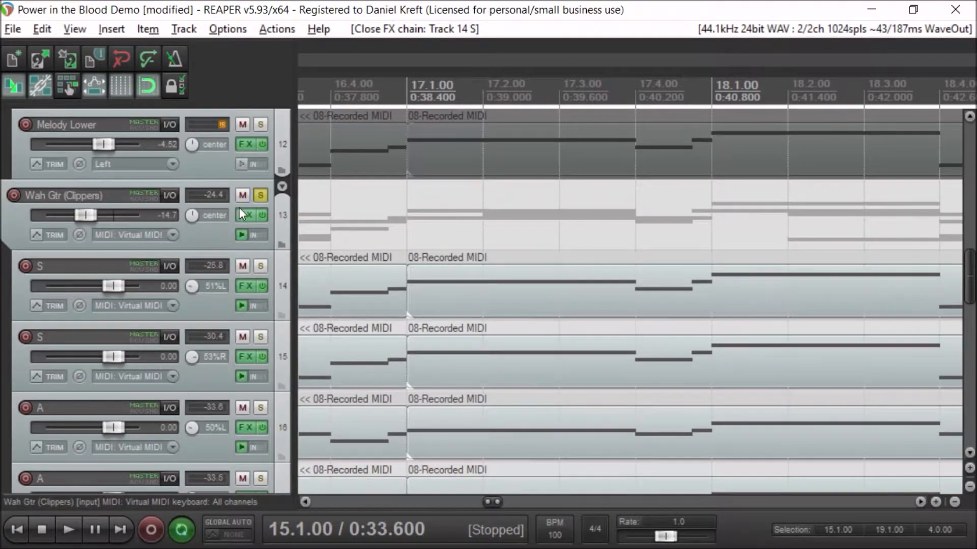
- Examine the BassTenor sampler and ReaEQ settings on the first Synth Bass track, and close its effects window
scroll(172, 380, down, 7)
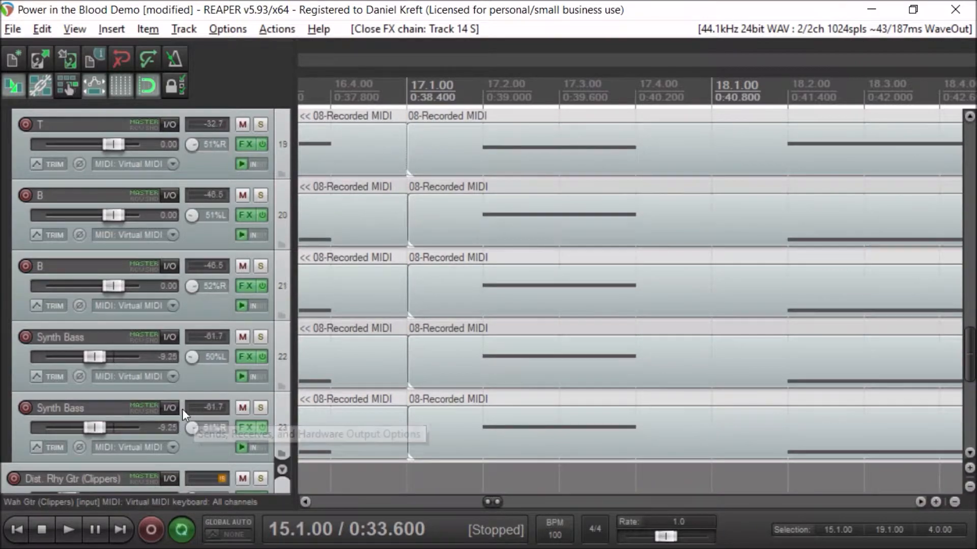
click(246, 357)
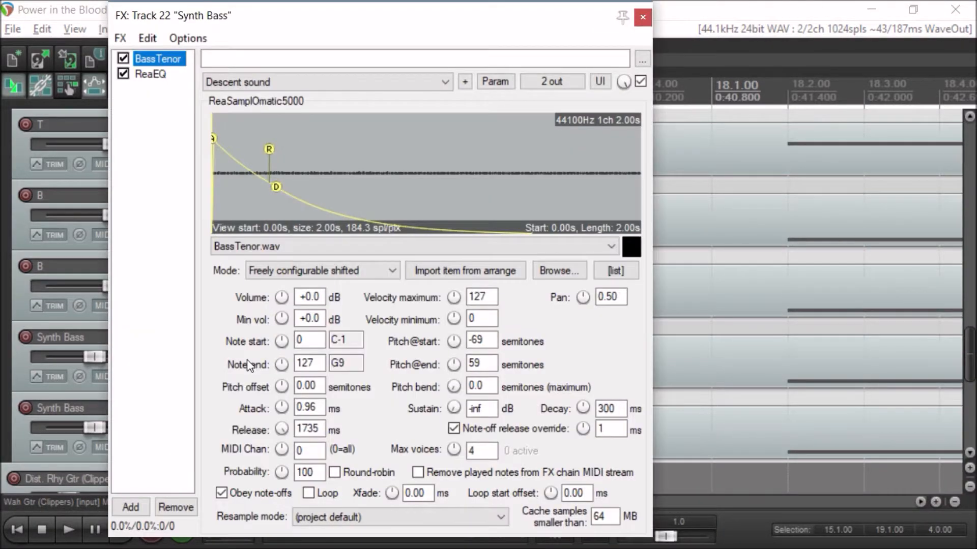
click(160, 75)
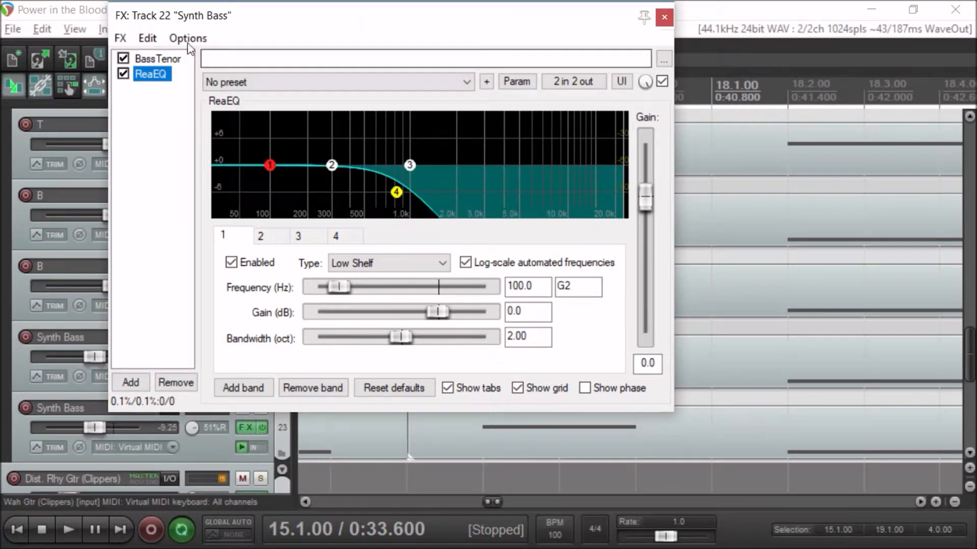
click(664, 19)
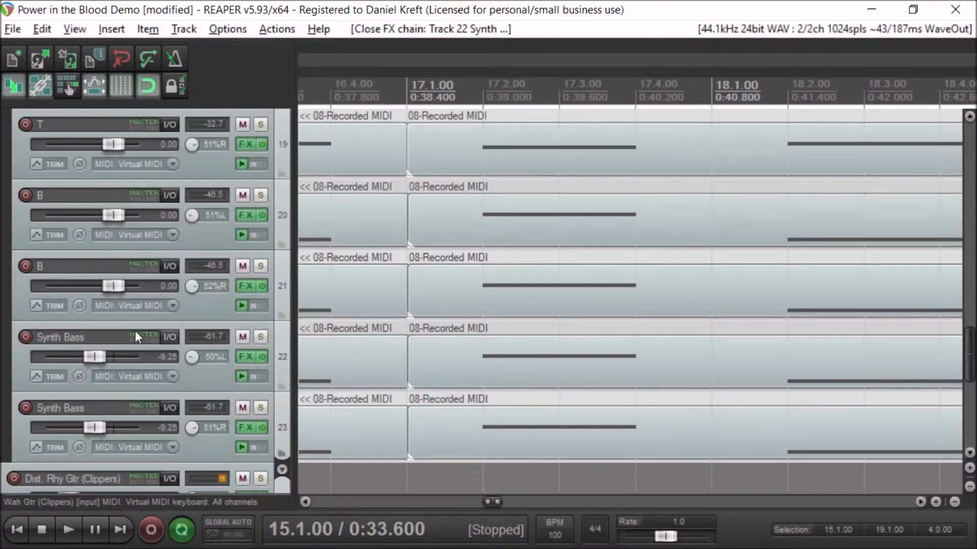
- Review the Jake - Shadows, Distortion - Radio and AutoWah EZmix presets in the Wah Gtr (Clippers) folder's effects chain
scroll(152, 336, up, 10)
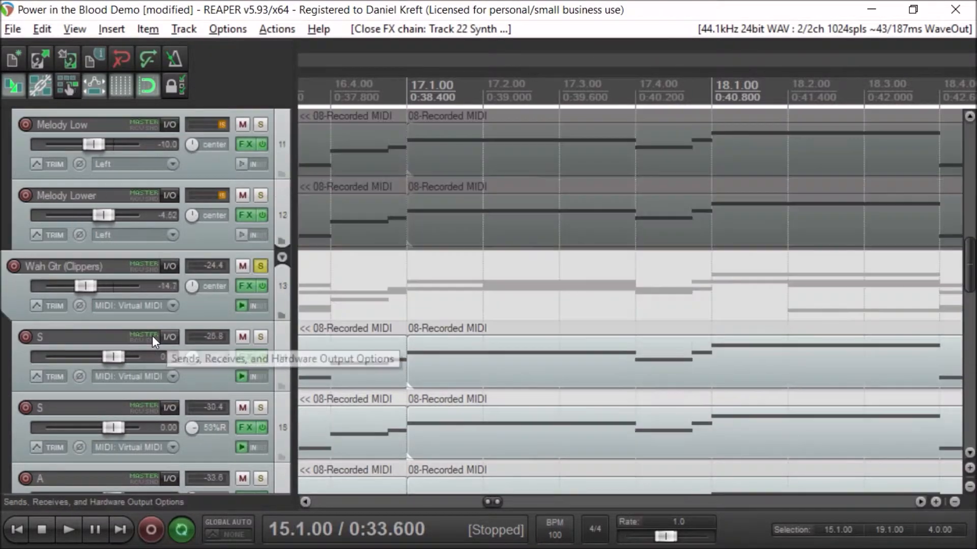
click(246, 286)
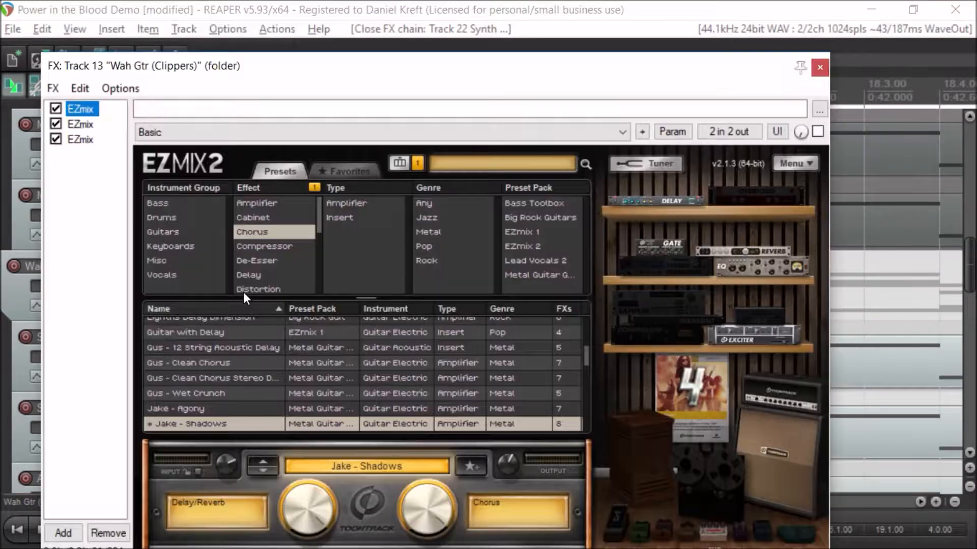
drag(269, 65, 472, 116)
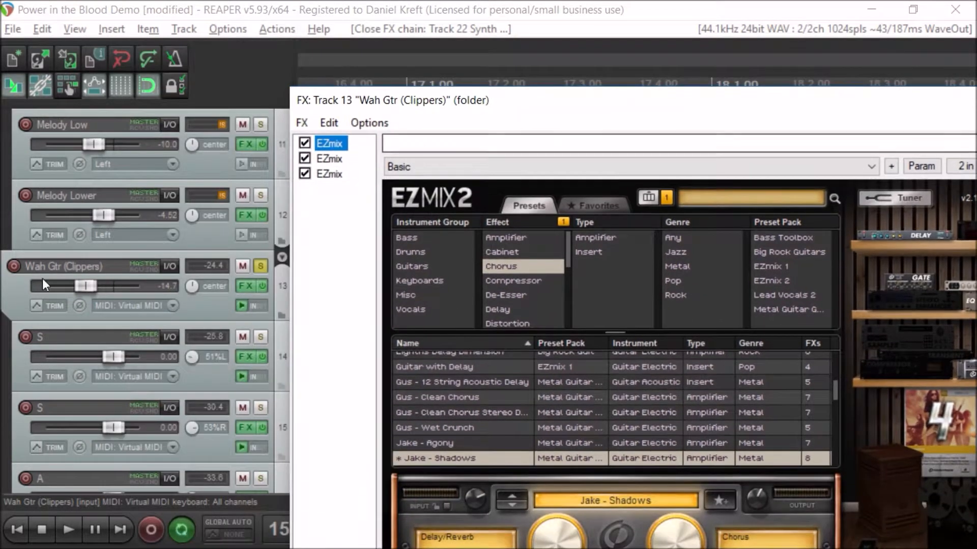
drag(512, 109, 289, 74)
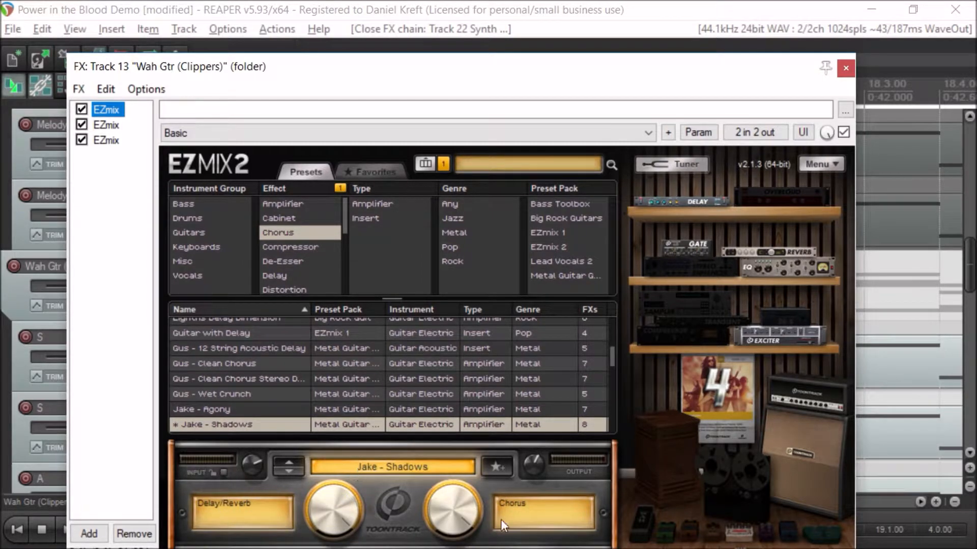
click(101, 128)
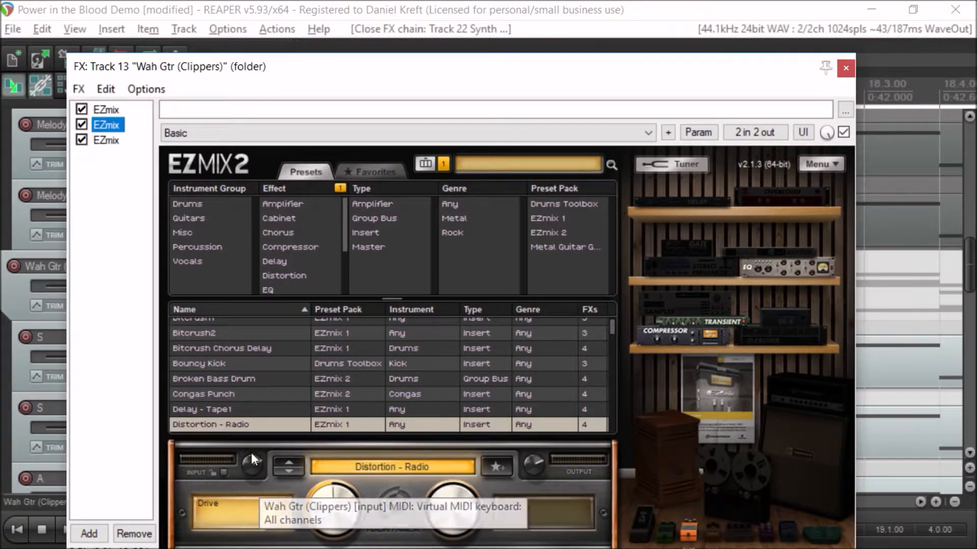
click(113, 142)
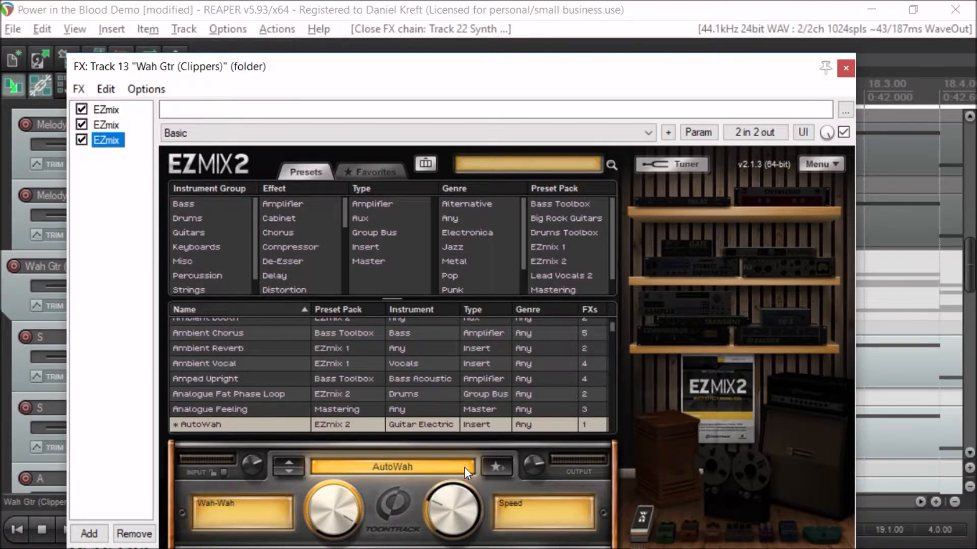
- Bypass all three EZmix effects on the Wah Gtr (Clippers) folder, play the section without them, and stop playback
click(81, 139)
click(82, 125)
click(81, 109)
drag(268, 72, 460, 402)
key(space)
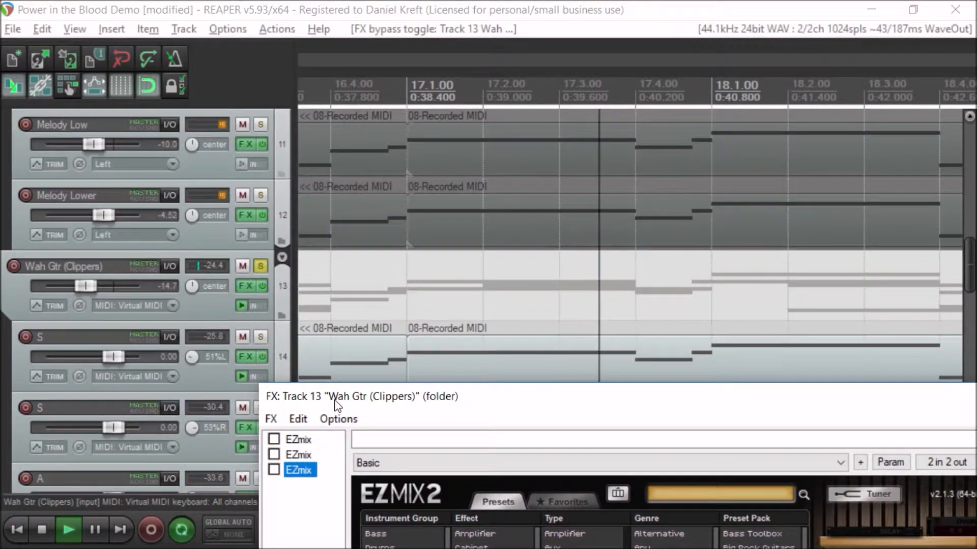
key(space)
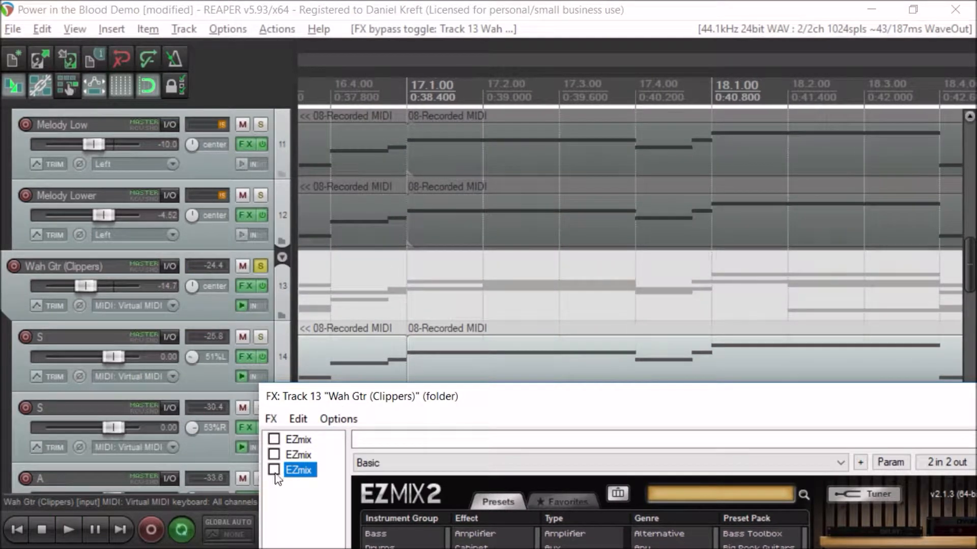
- Re-enable the three EZmix effects on the Wah Gtr (Clippers) folder while playing the section, stop playback, and close the effects window
click(273, 443)
key(space)
click(274, 453)
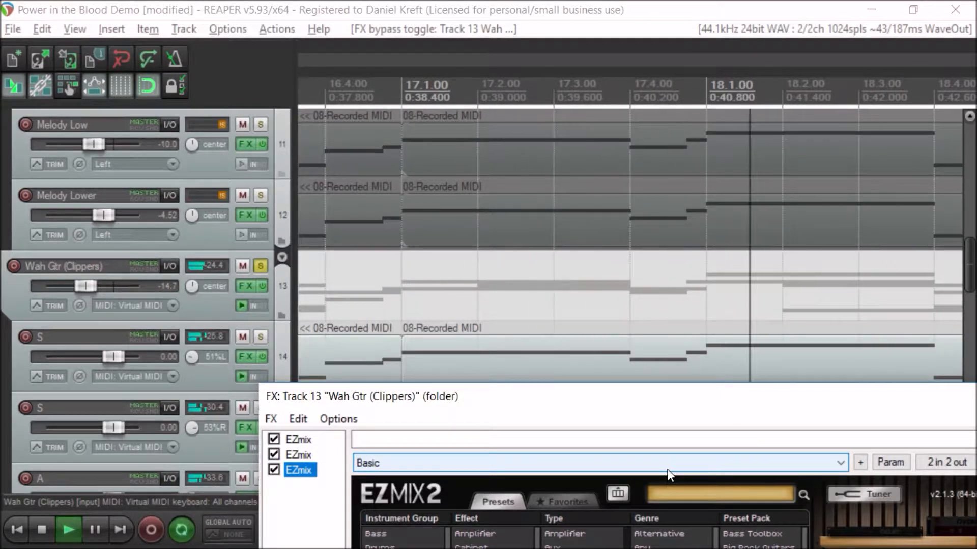
key(space)
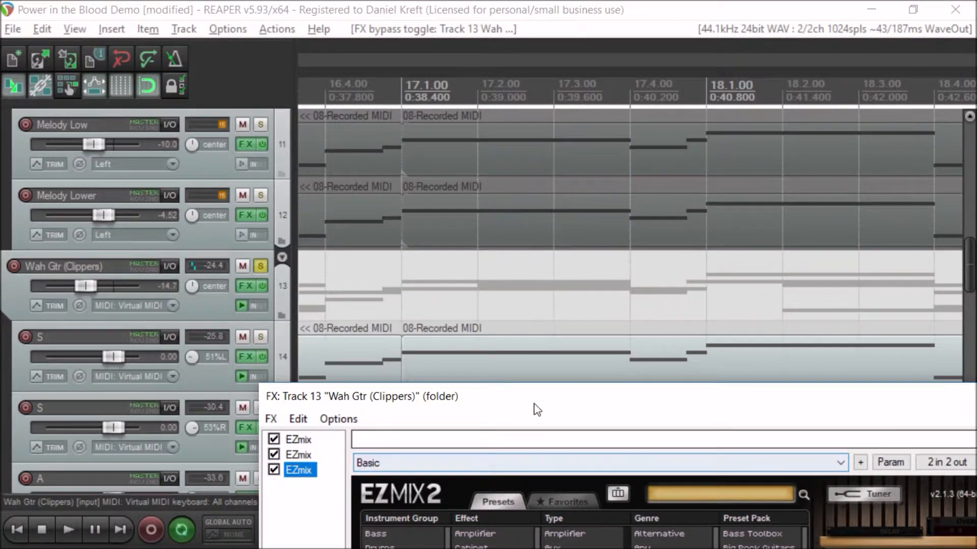
drag(517, 388, 323, 37)
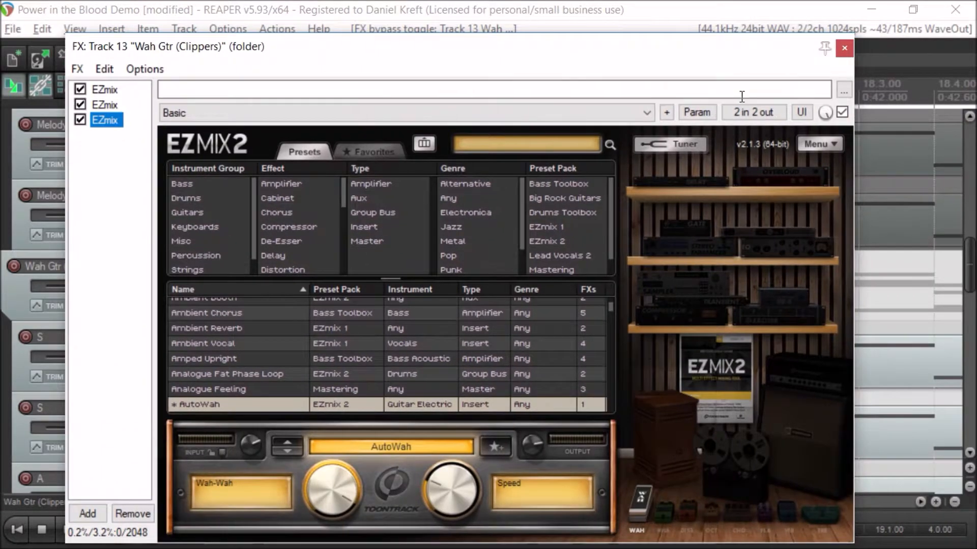
click(844, 47)
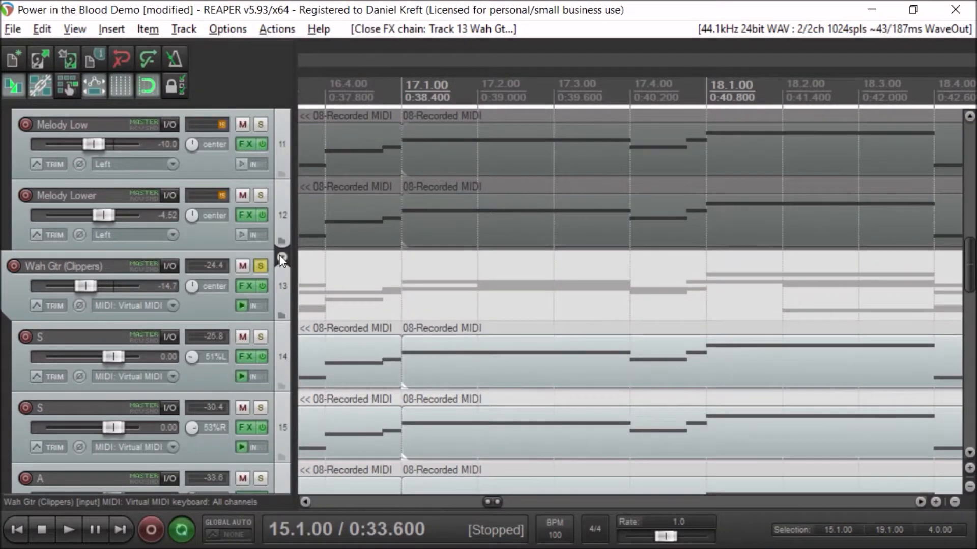
- Unsolo the Wah Gtr (Clippers) folder and open the effects chain of the first Clippers track inside the Dist. Rhy Gtr folder
click(261, 267)
scroll(200, 294, down, 7)
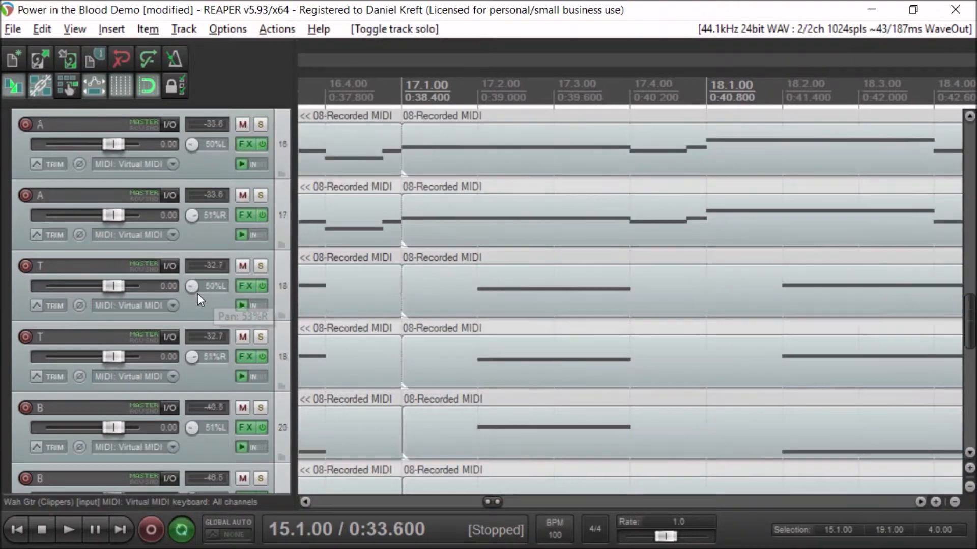
scroll(197, 294, down, 4)
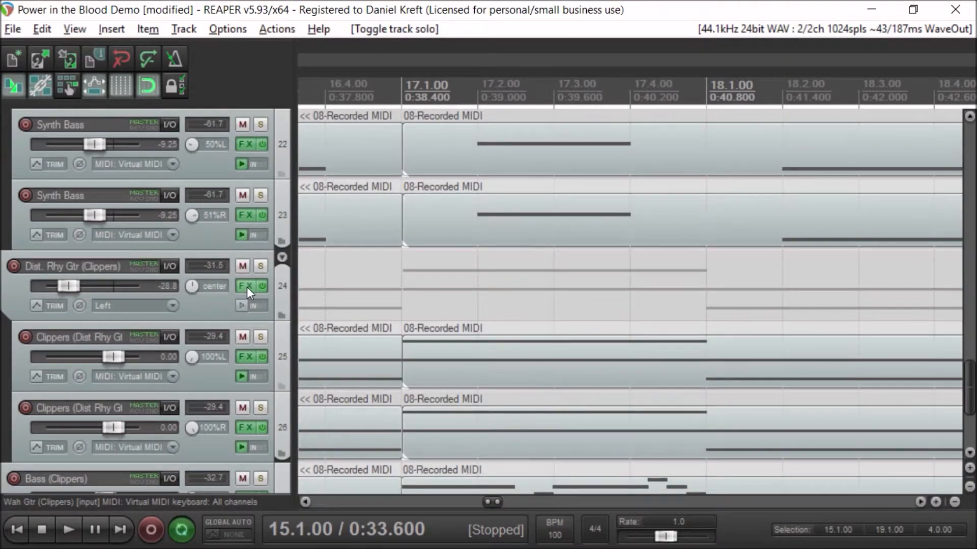
scroll(207, 304, down, 1)
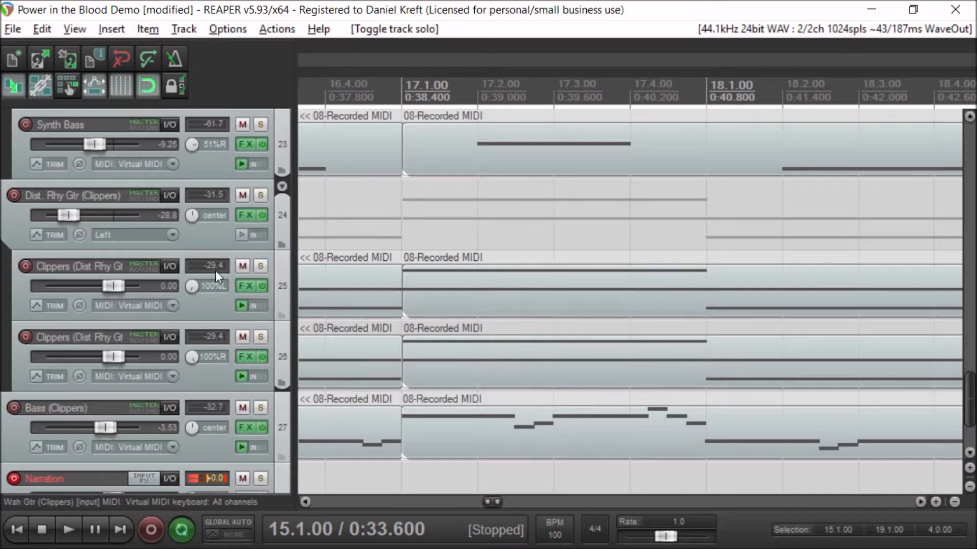
mouse_move(190, 285)
click(249, 288)
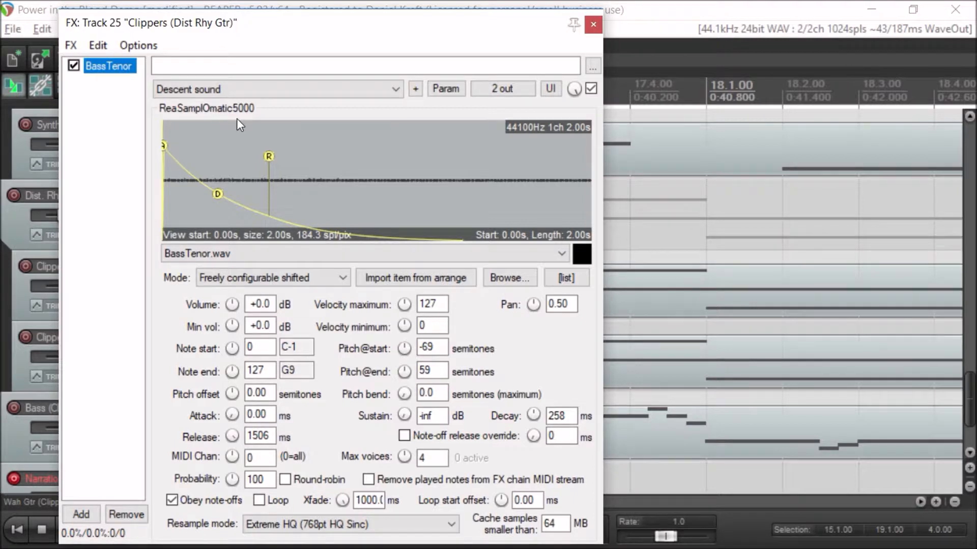
mouse_move(486, 27)
mouse_down()
mouse_move(485, 40)
mouse_move(482, 13)
mouse_up()
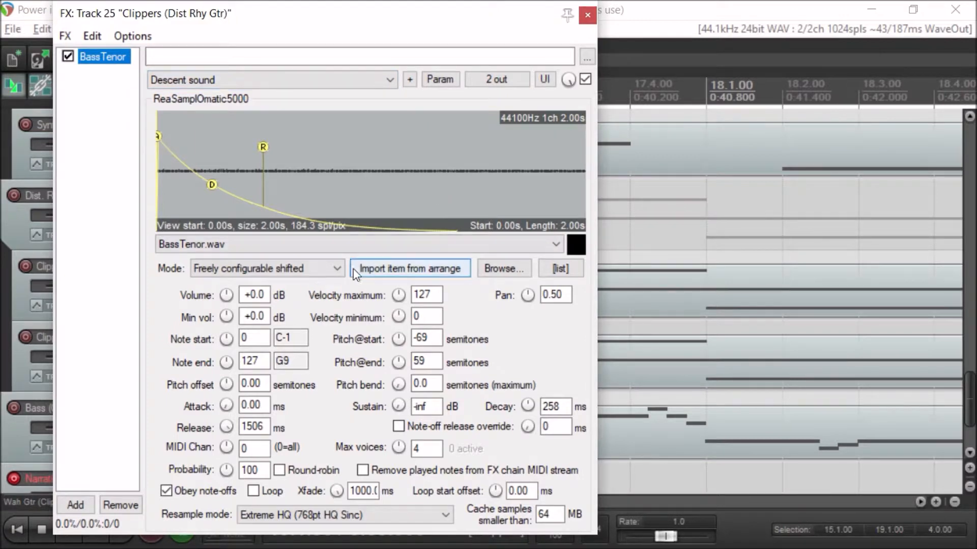
- Try the BassTenor sampler's Sample (Ignores MIDI note) mode, switch it to No preset with Note (Semitone shifted) mode, and close the window
click(320, 268)
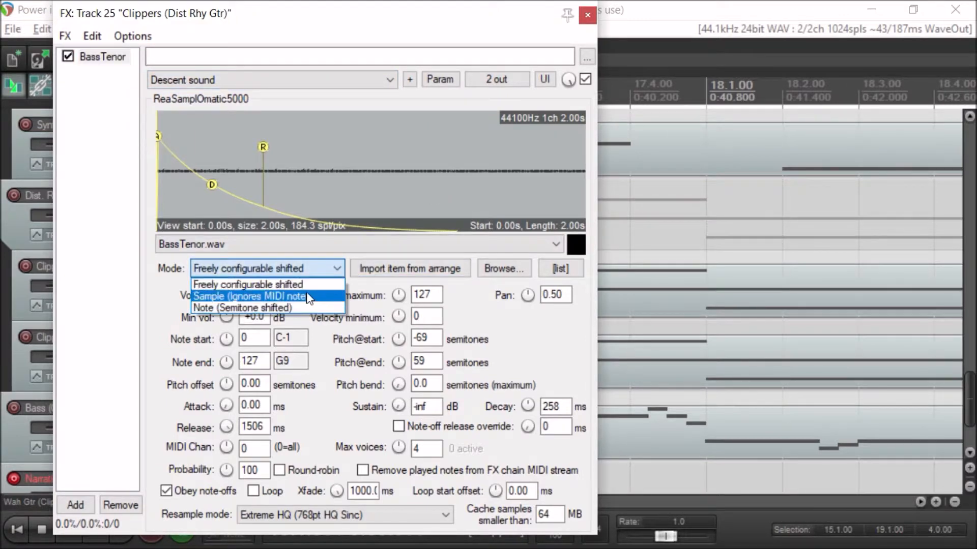
click(306, 296)
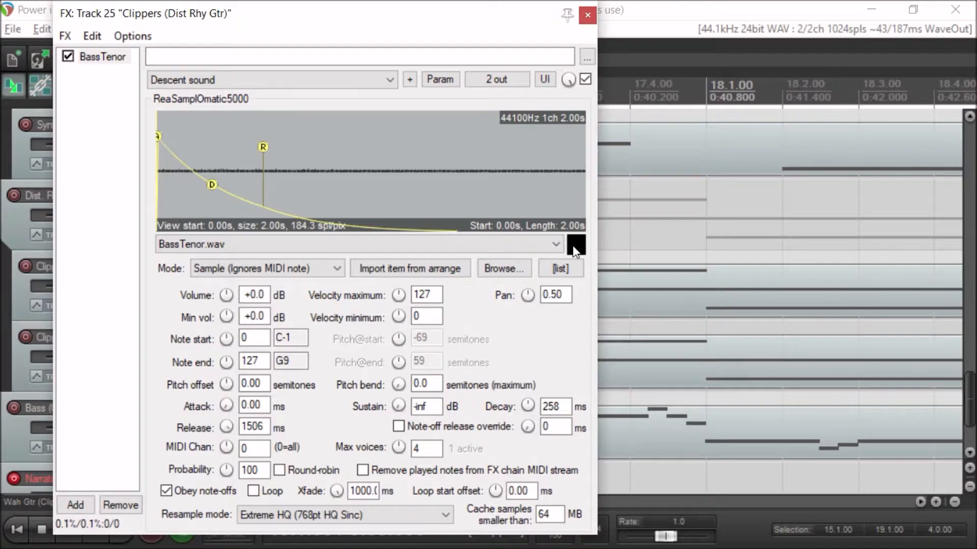
scroll(307, 80, up, 1)
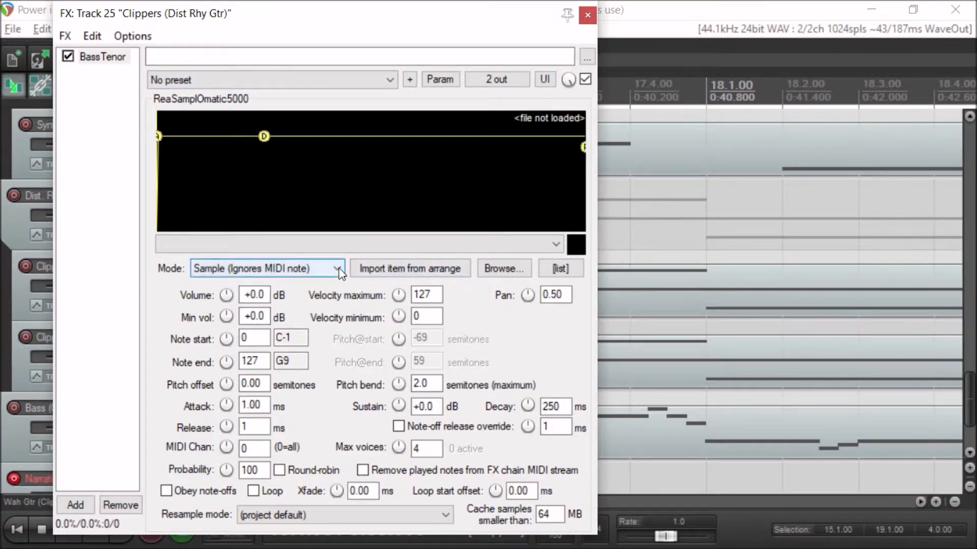
click(326, 268)
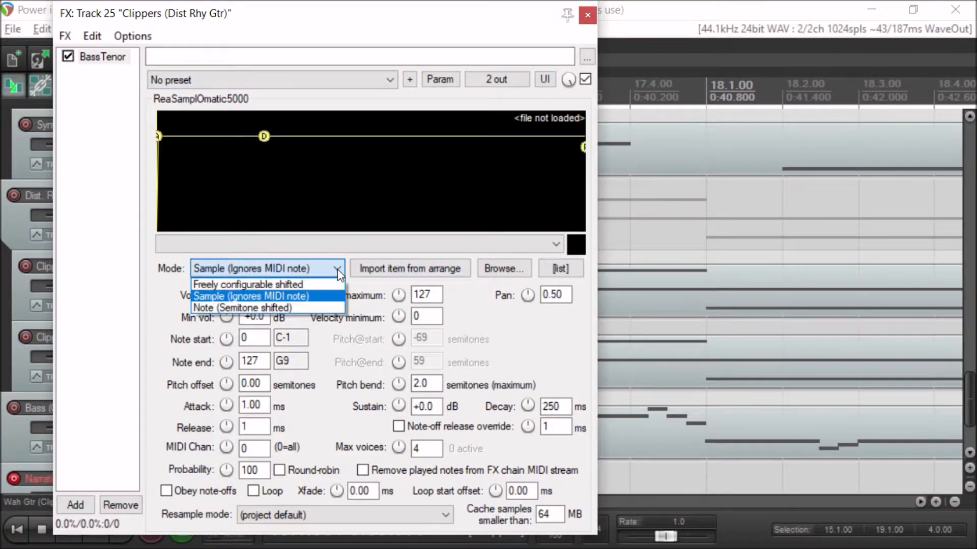
click(289, 307)
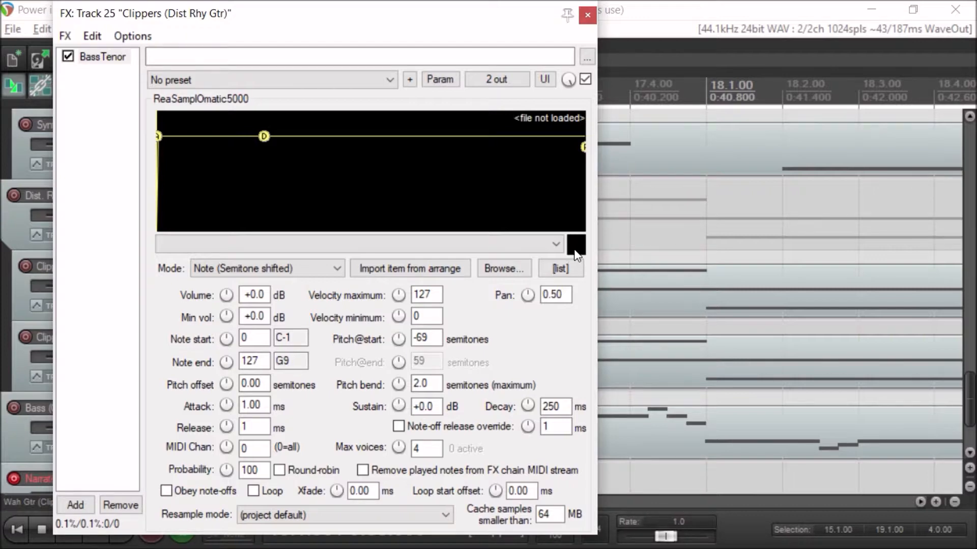
click(587, 15)
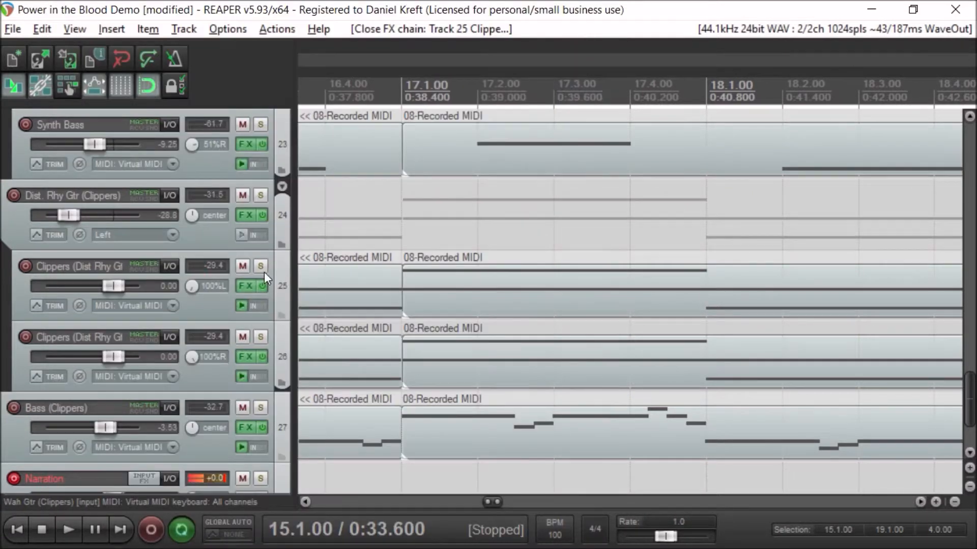
- Solo the Dist. Rhy Gtr (Clippers) folder, play it from bar 15, and stop playback
click(260, 194)
key(space)
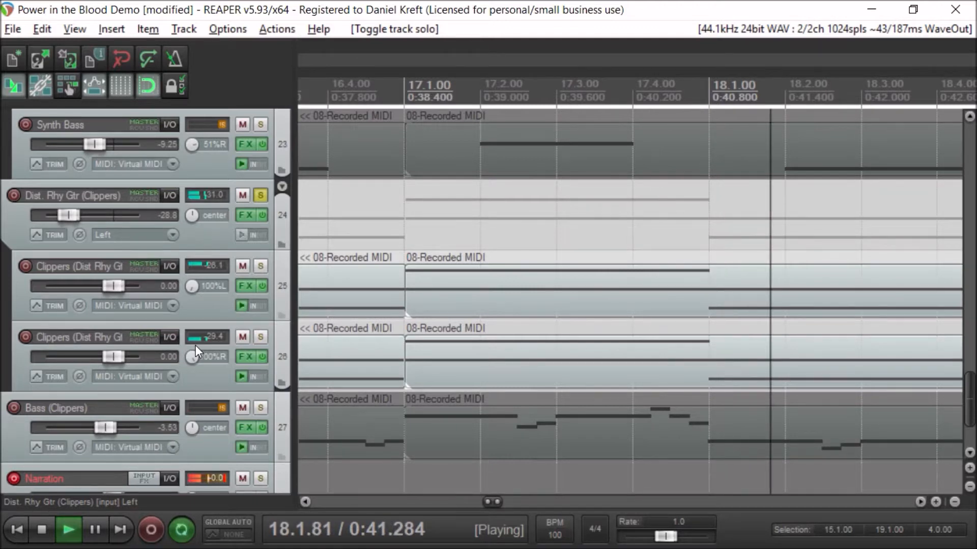
key(space)
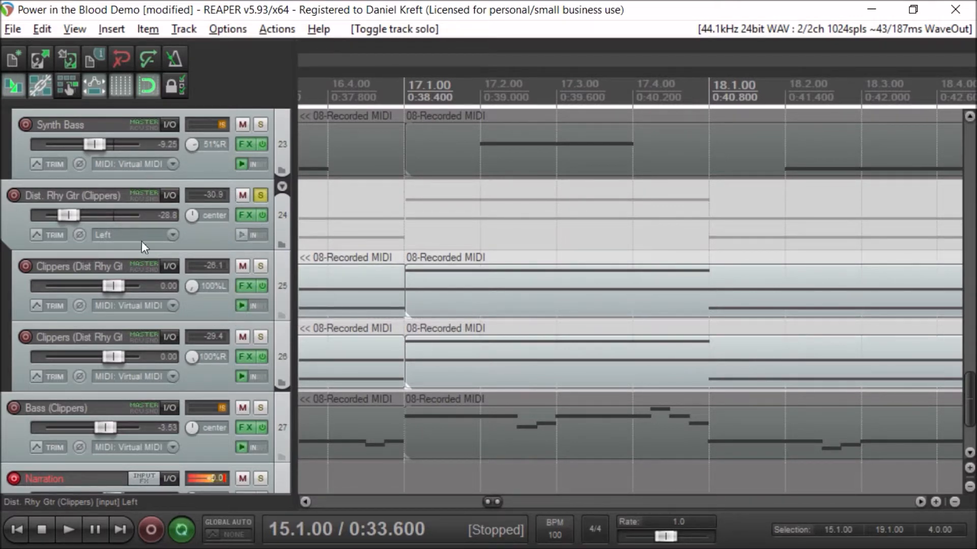
- Examine ReaEQ band 4 and the three EZmix presets in the Dist. Rhy Gtr (Clippers) folder's effects chain, and close the window
click(243, 218)
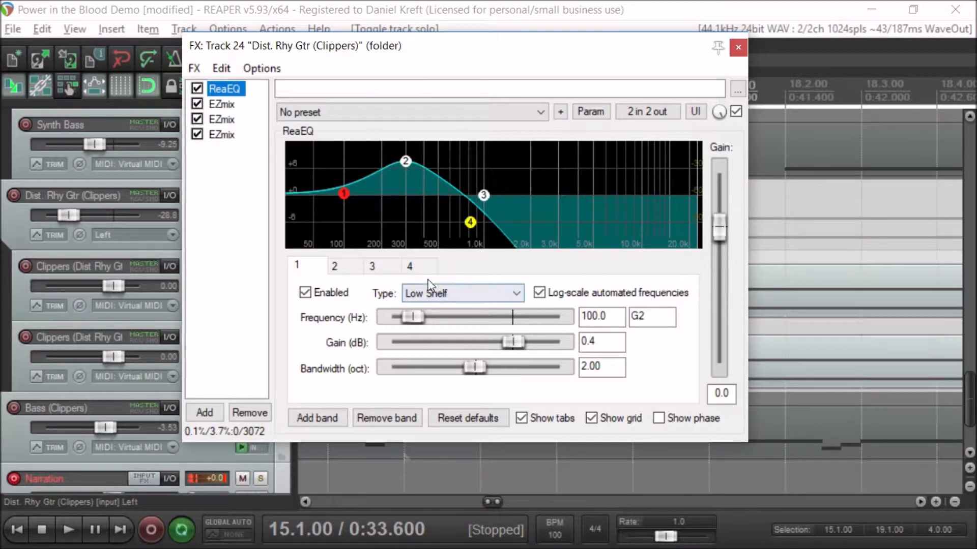
click(414, 266)
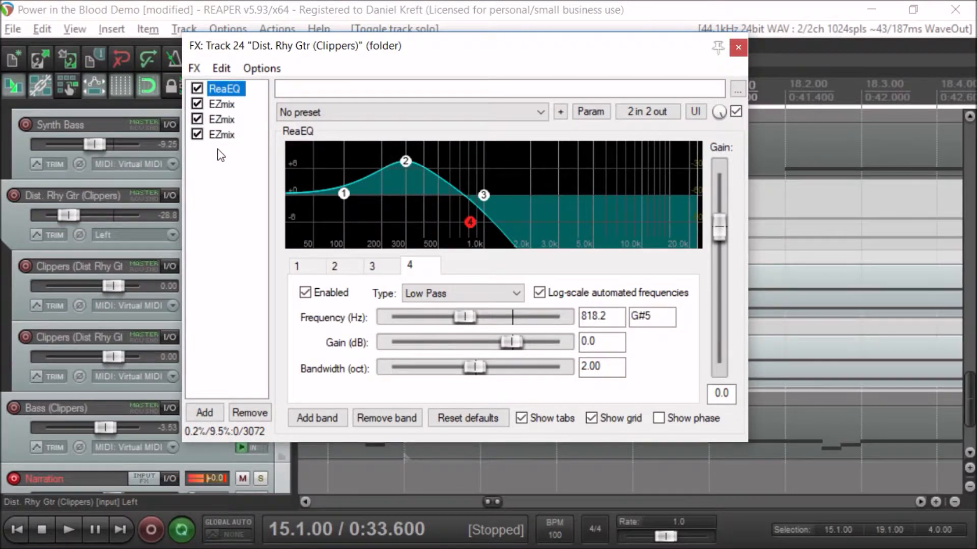
click(220, 103)
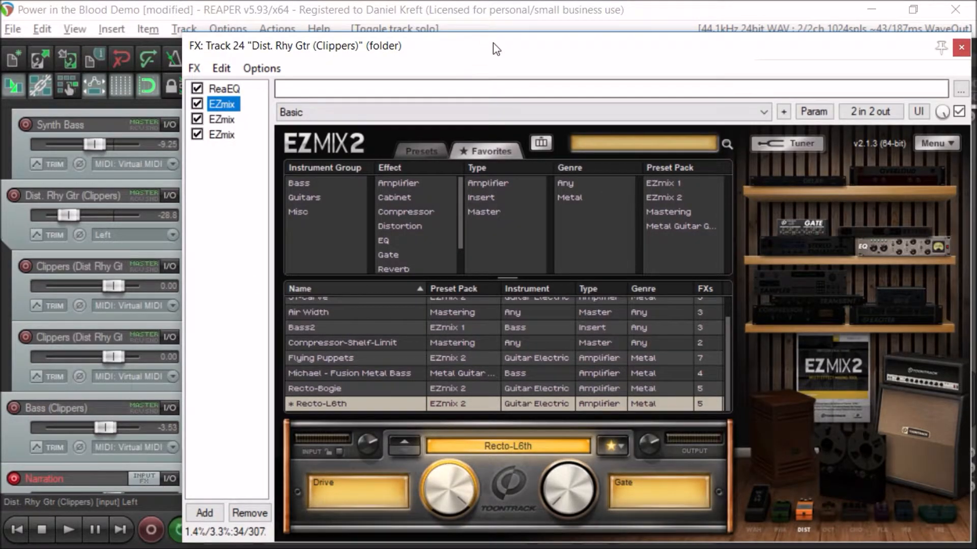
drag(493, 43, 417, 24)
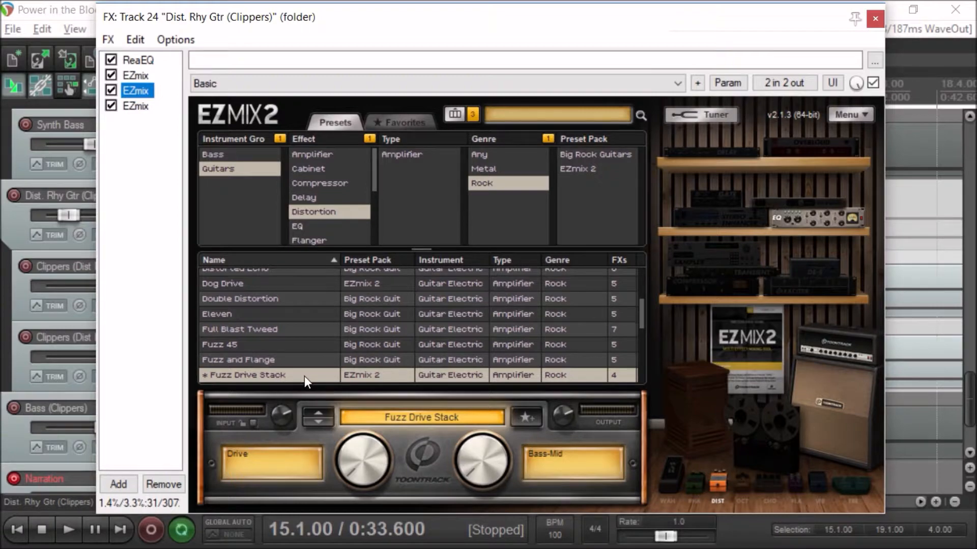
click(147, 108)
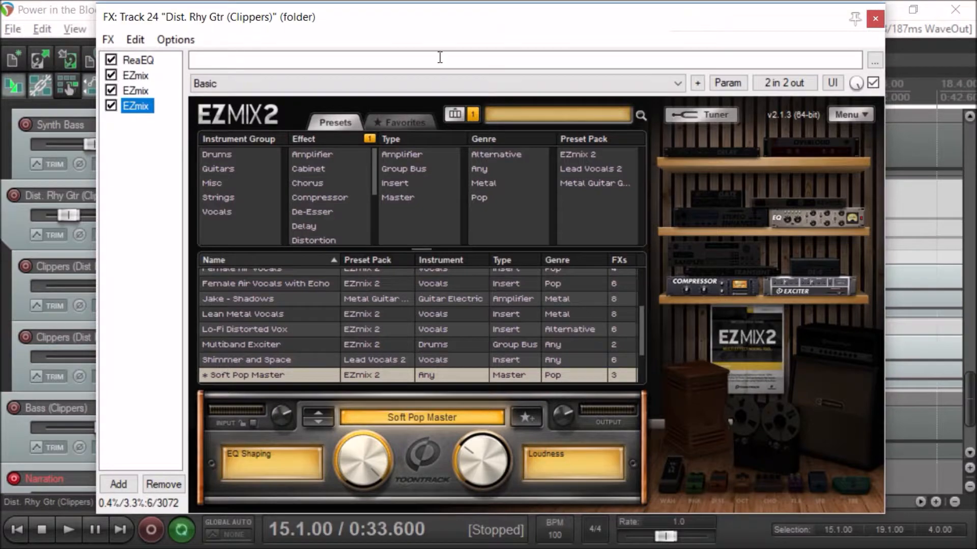
click(873, 19)
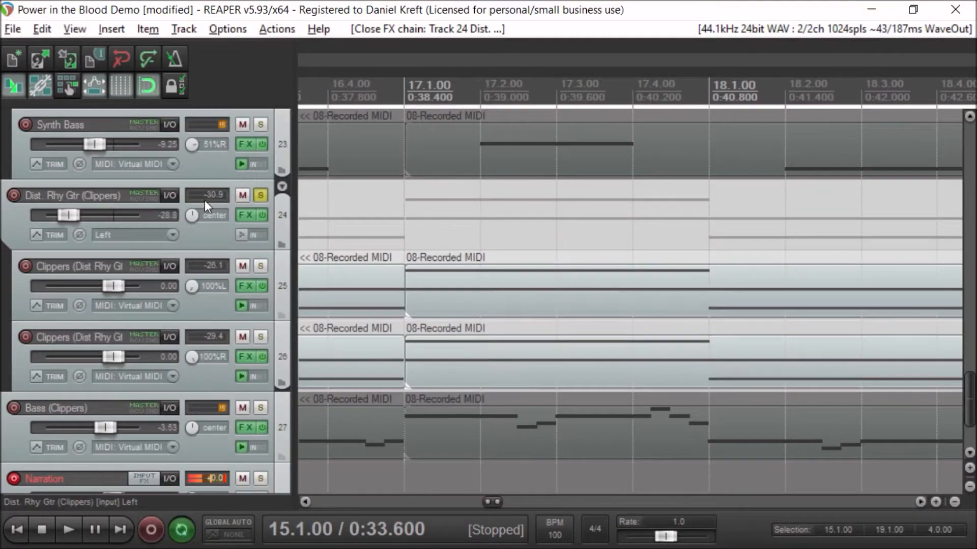
- Compare the Dist. Rhy Gtr (Clippers) folder in playback with its effects chain bypassed and re-enabled, and stop playback
click(263, 215)
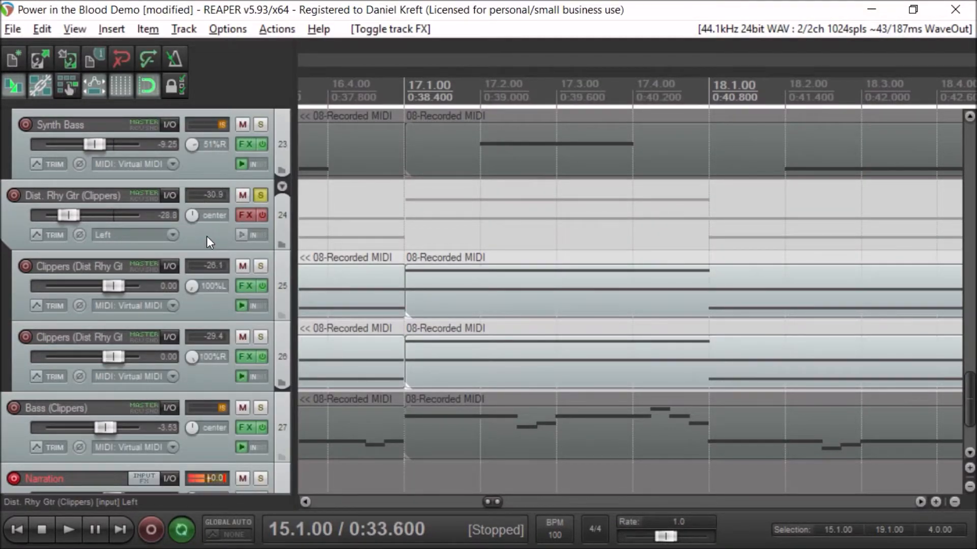
key(space)
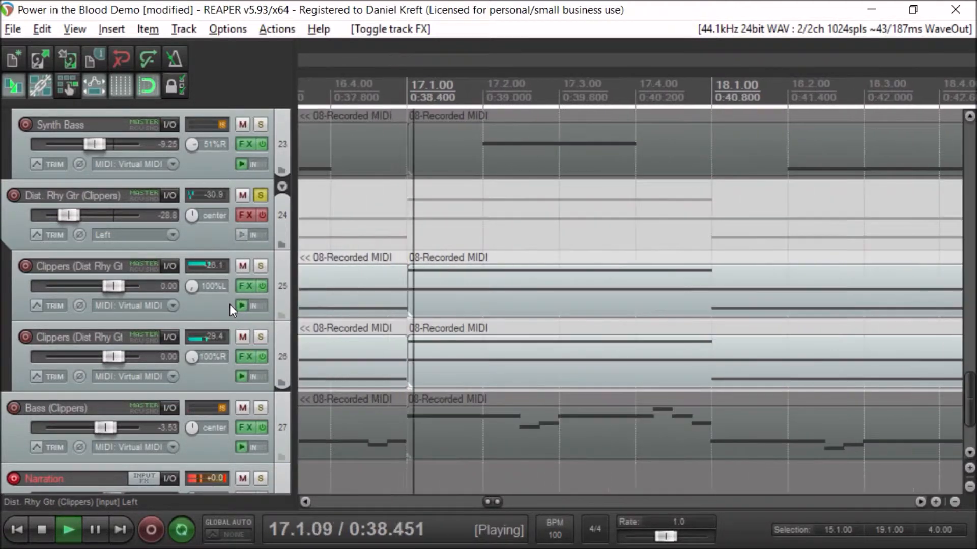
click(263, 214)
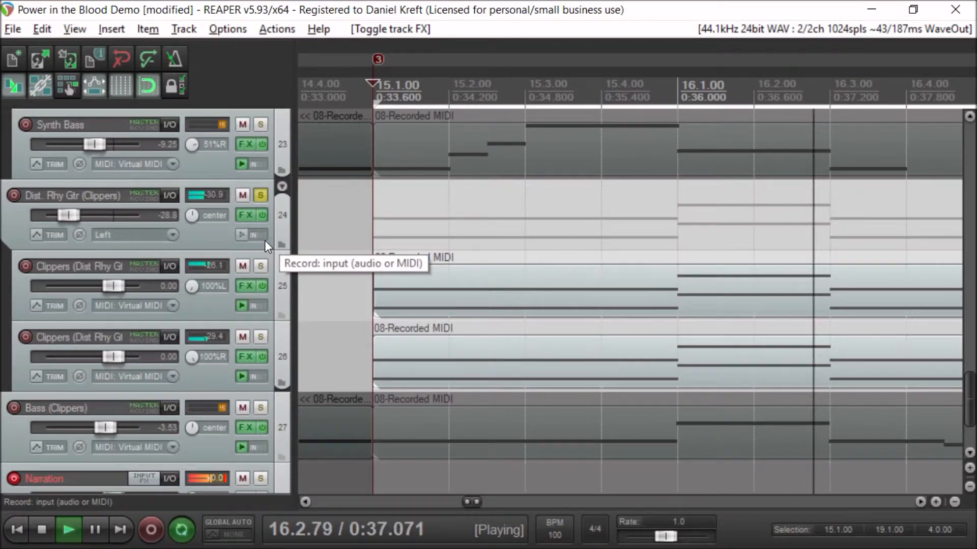
key(space)
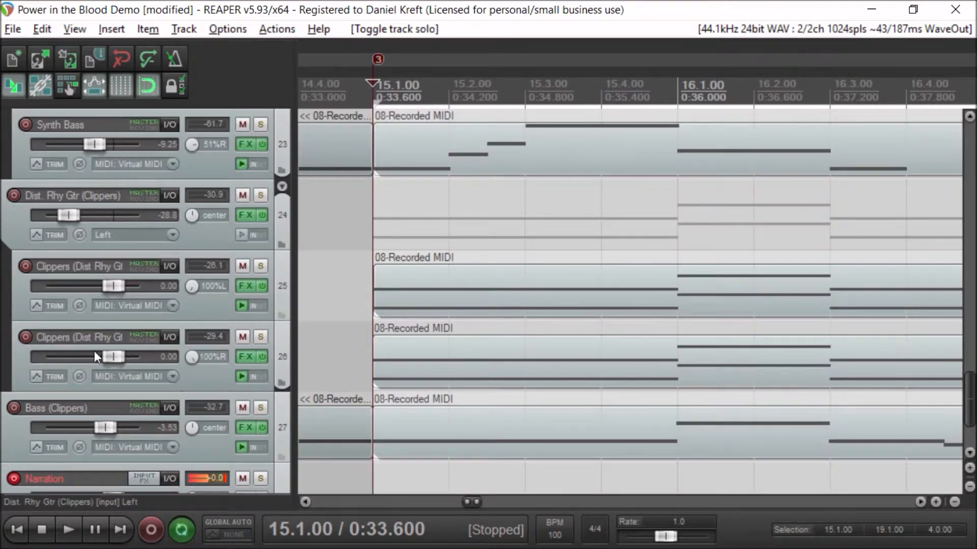
- Audition the Bass (Clippers) track soloed from bar 15 while examining its BassTenor sampler, ReaEQ and two EZmix effects, and unsolo it
click(263, 406)
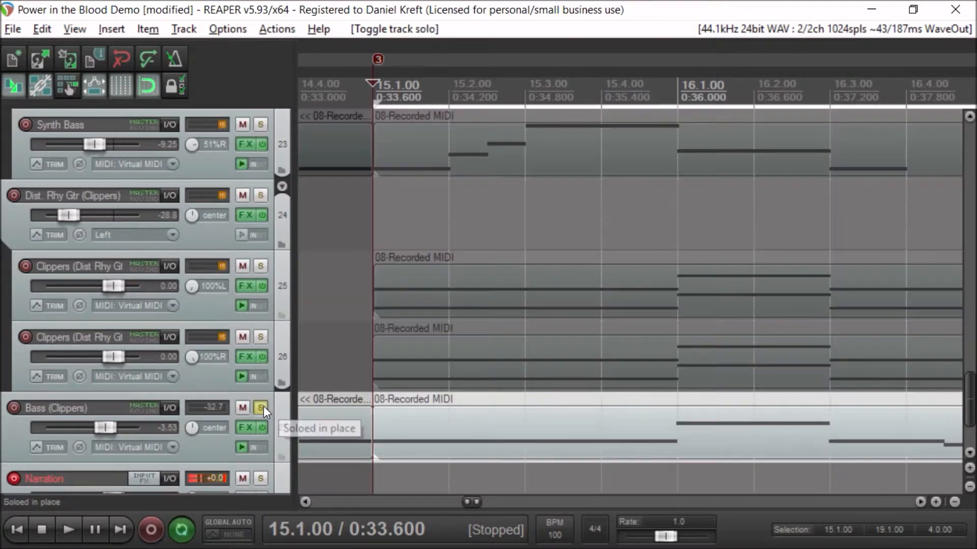
key(space)
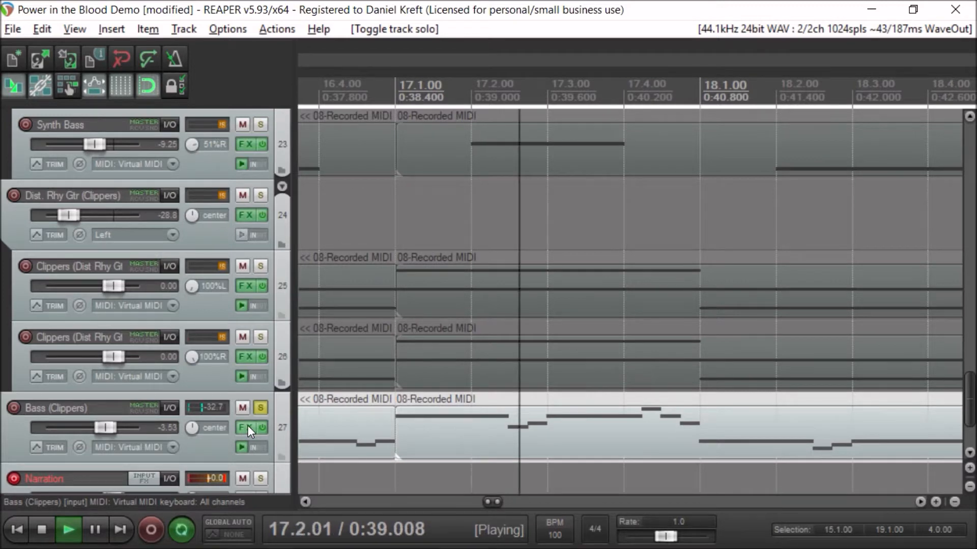
click(248, 426)
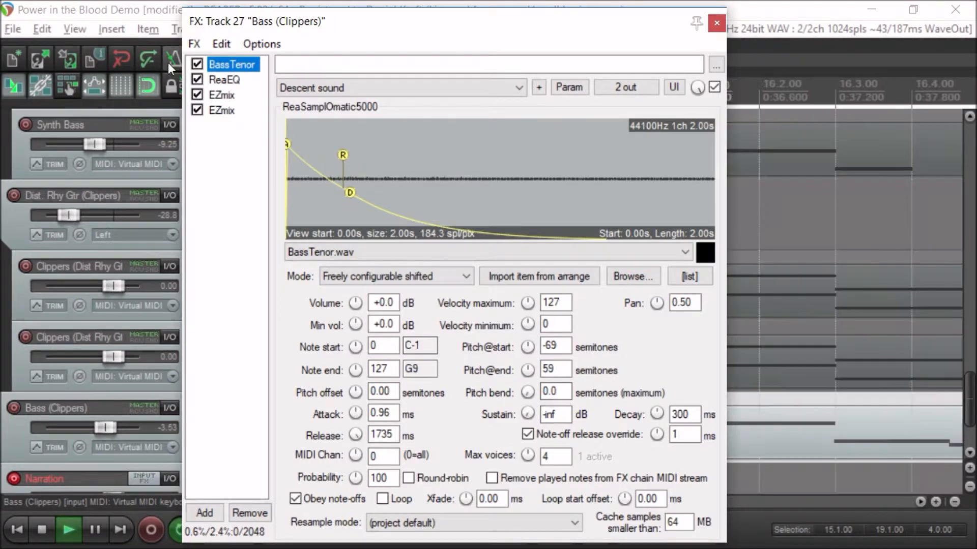
click(223, 80)
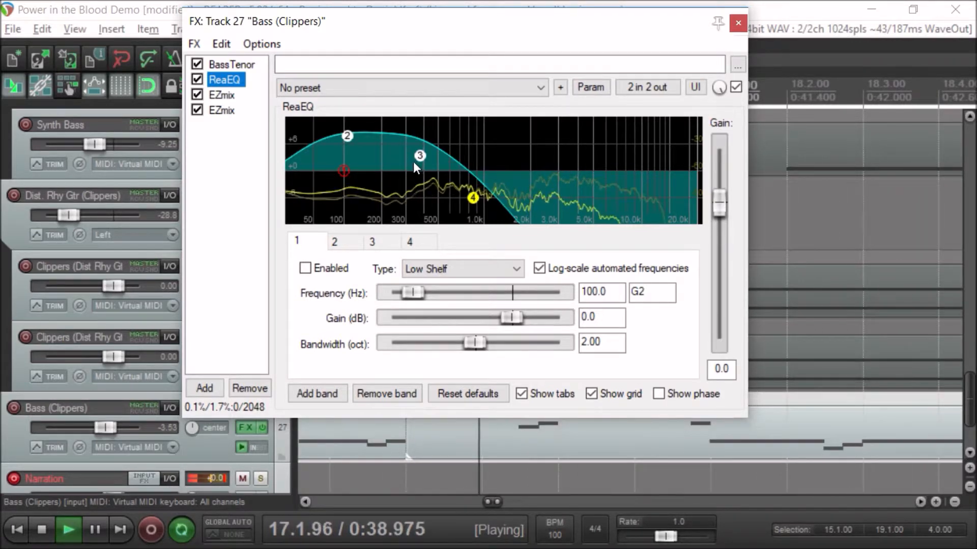
click(223, 95)
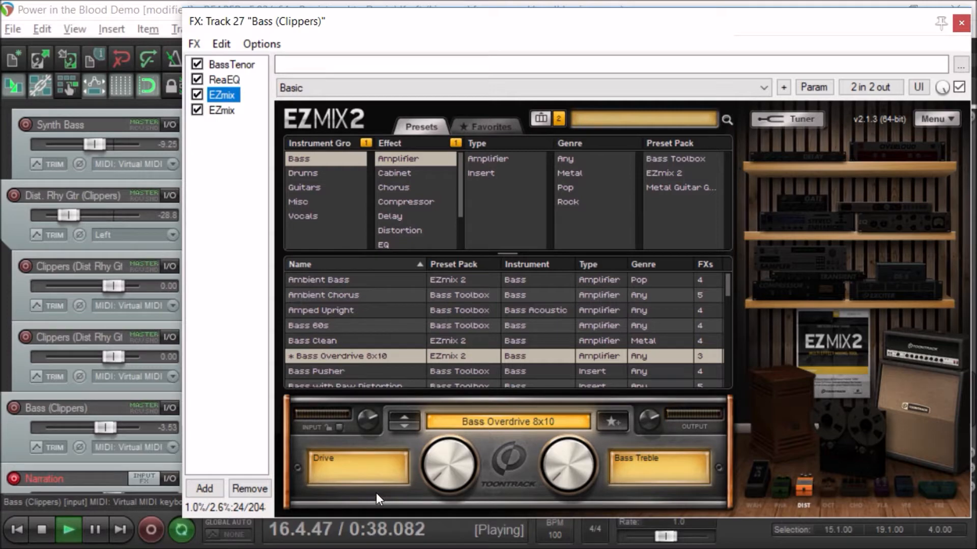
click(230, 112)
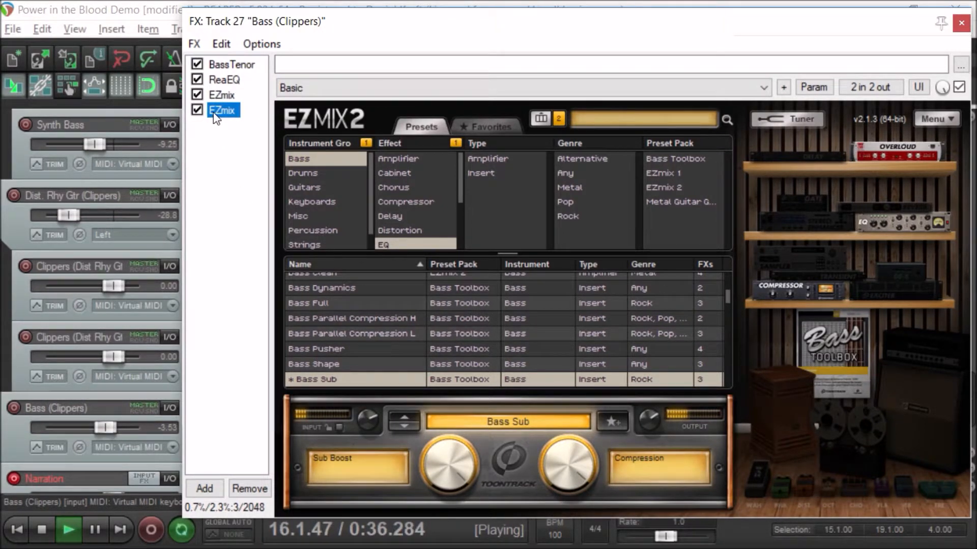
click(961, 23)
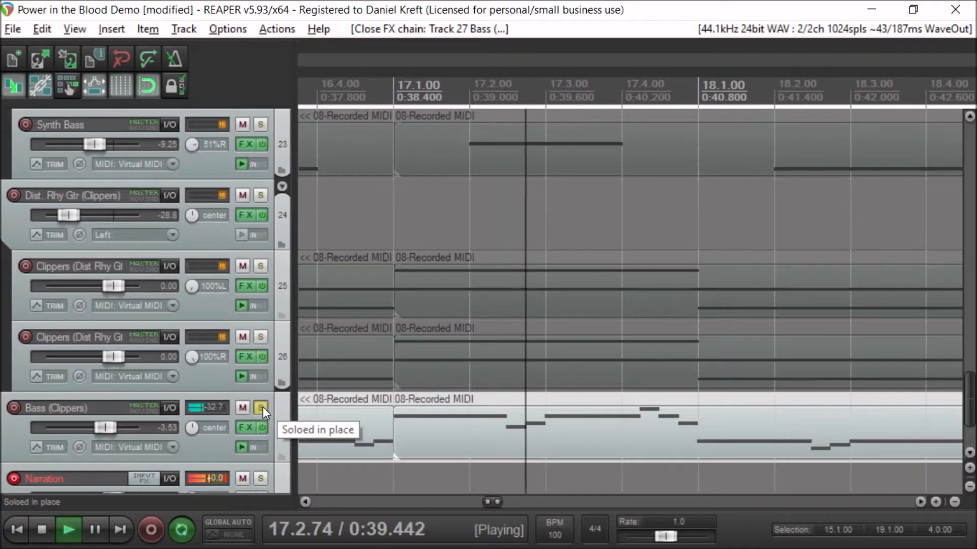
key(space)
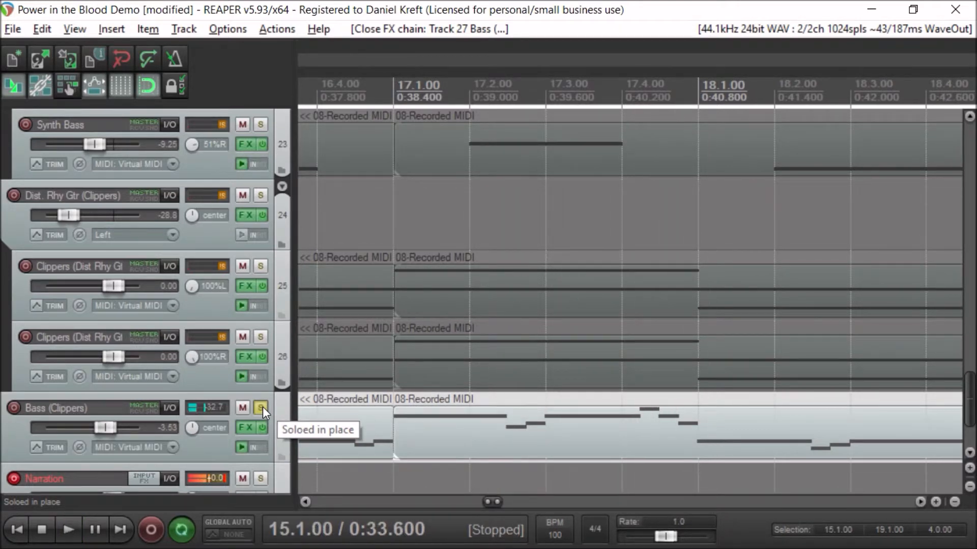
click(263, 408)
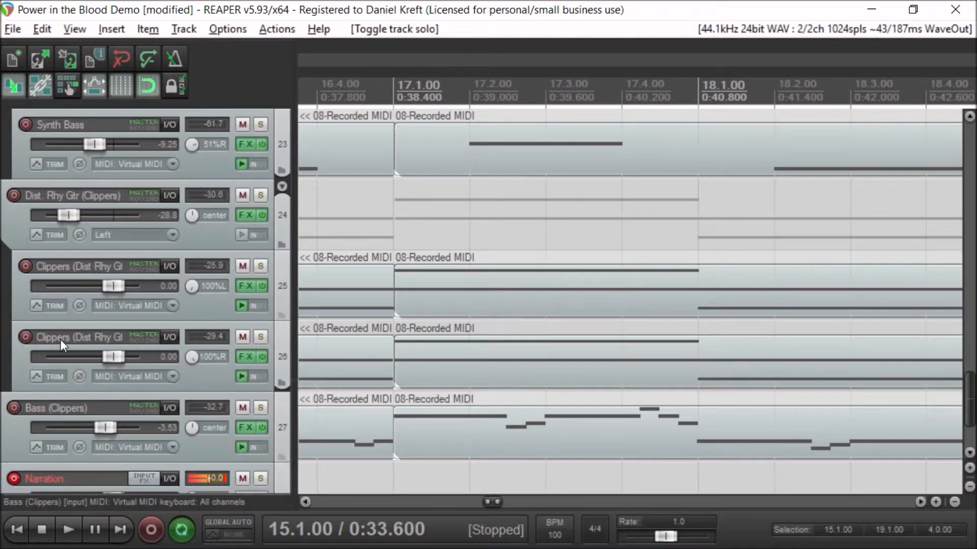
- Open the recorded MIDI item at bar 17 on the Melody Lower track for note viewing
scroll(100, 348, up, 5)
scroll(97, 347, up, 8)
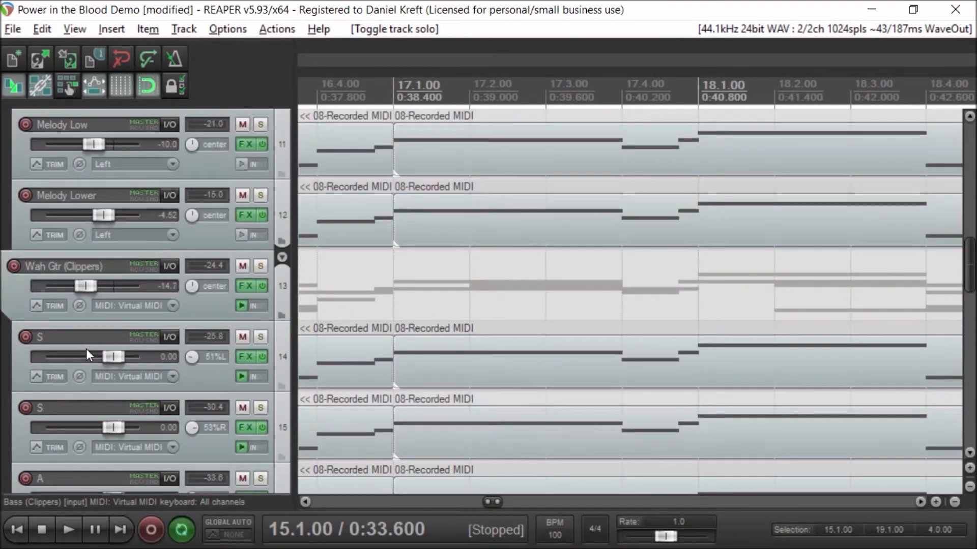
scroll(87, 350, up, 6)
scroll(87, 352, down, 3)
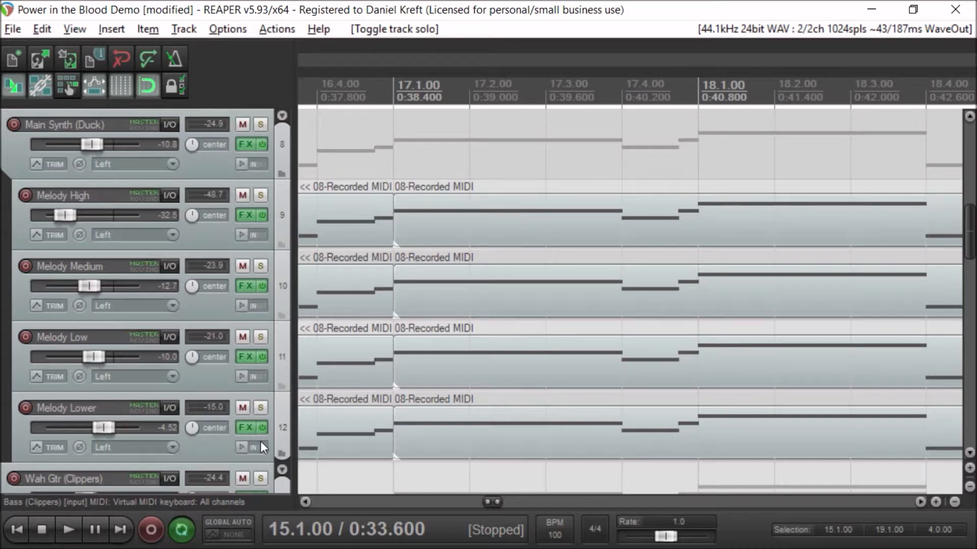
double_click(410, 434)
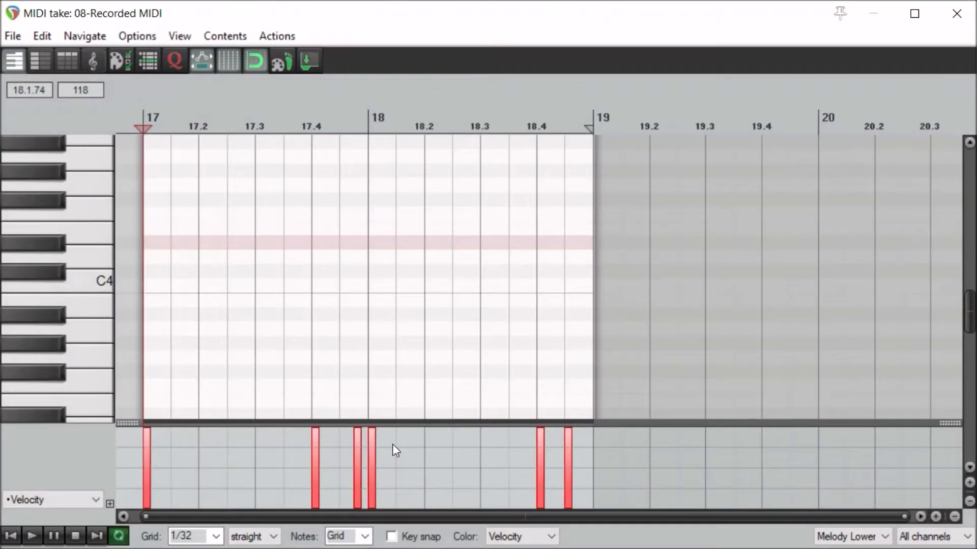
- Examine the piano roll's pitch range for the Melody Lower item, from the low octaves up to C8
scroll(95, 370, up, 5)
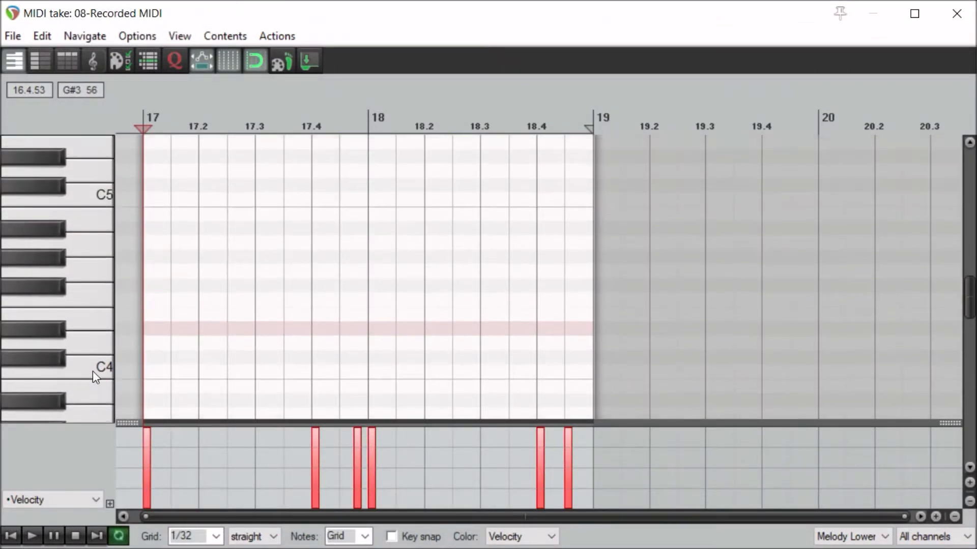
scroll(93, 370, down, 5)
scroll(89, 365, down, 12)
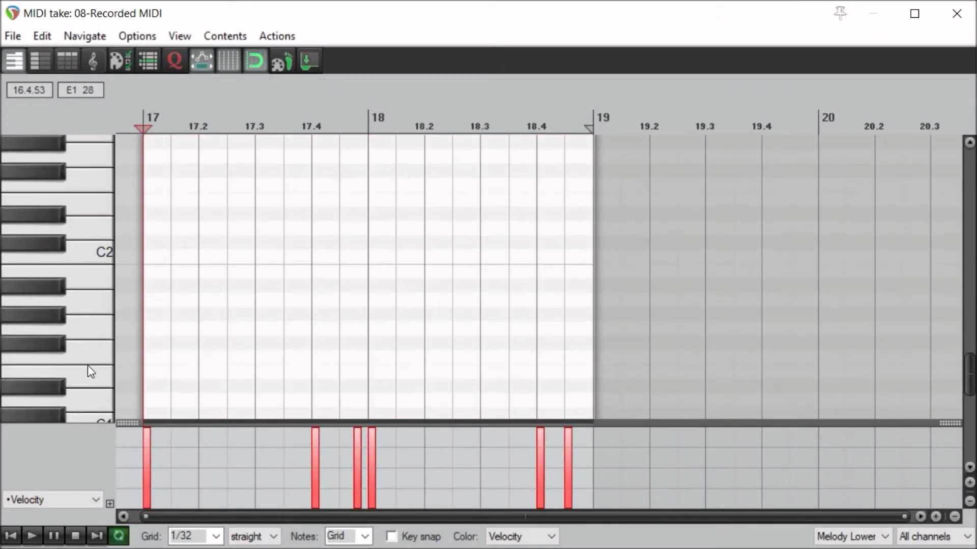
scroll(87, 365, up, 5)
scroll(86, 376, up, 20)
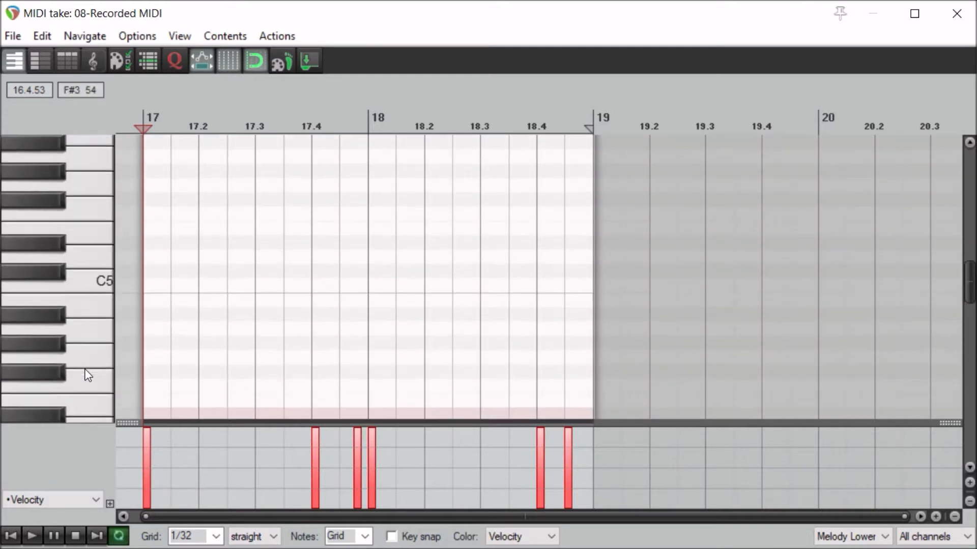
scroll(84, 366, up, 8)
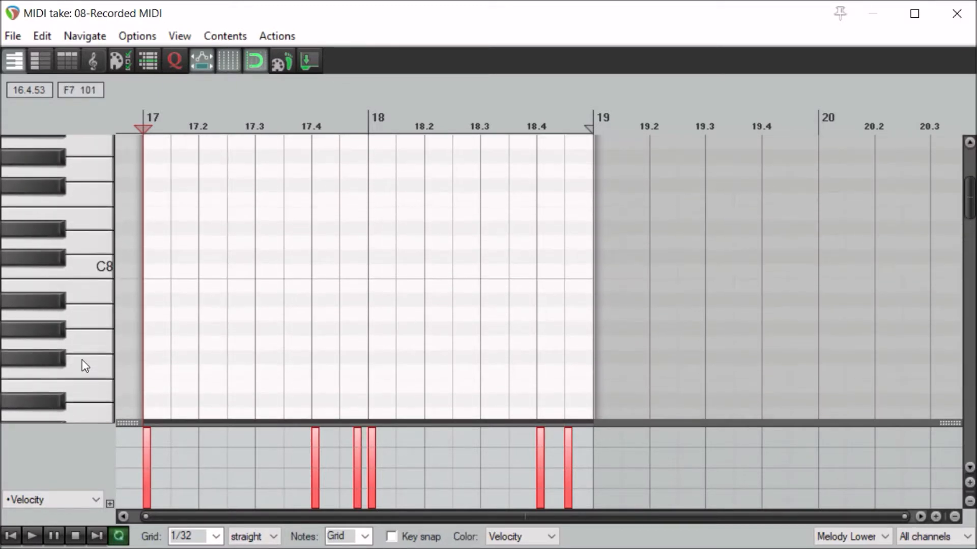
- Start playback, examine the Melody Lower notes between C-1 and C0 in the piano roll, and close the MIDI editor
key(space)
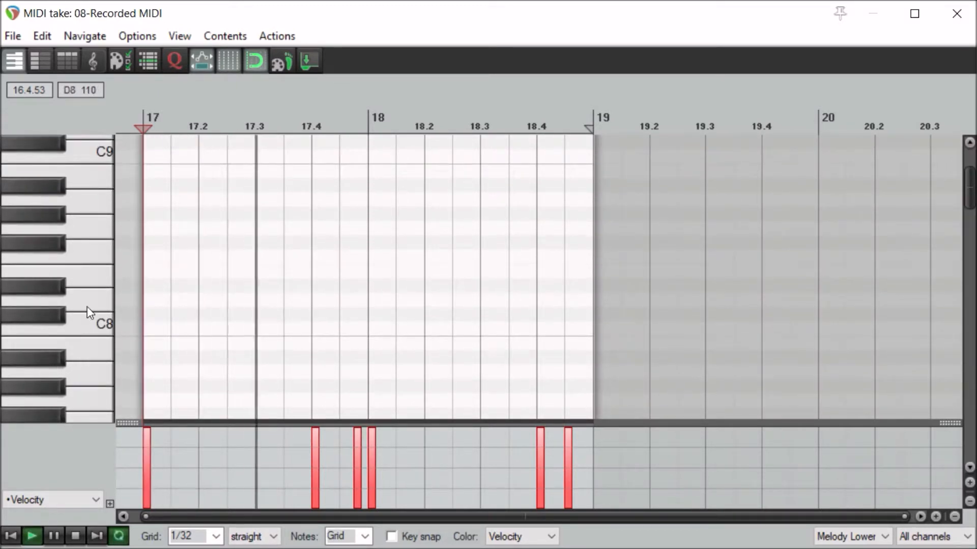
scroll(82, 306, up, 3)
scroll(51, 301, down, 6)
scroll(50, 282, down, 10)
scroll(95, 262, down, 9)
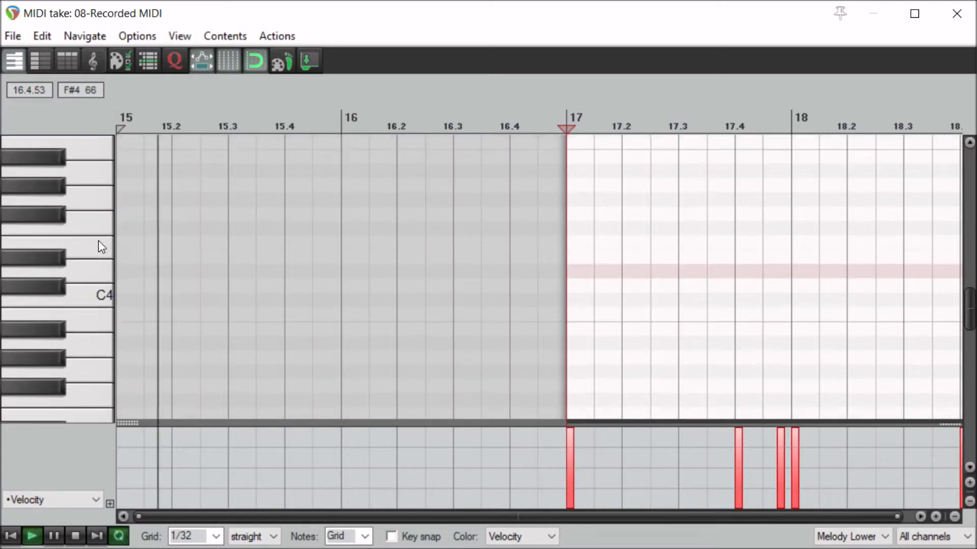
scroll(99, 242, down, 16)
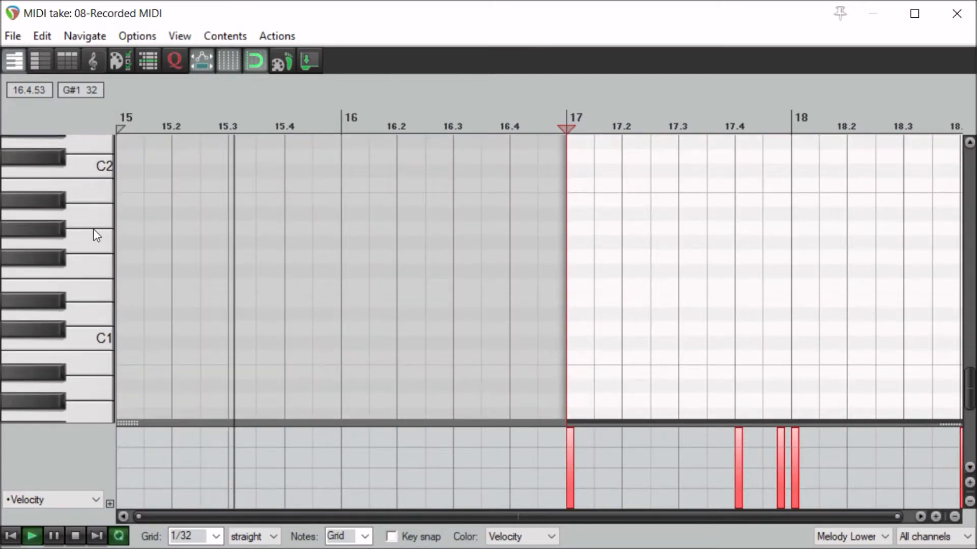
scroll(97, 235, down, 10)
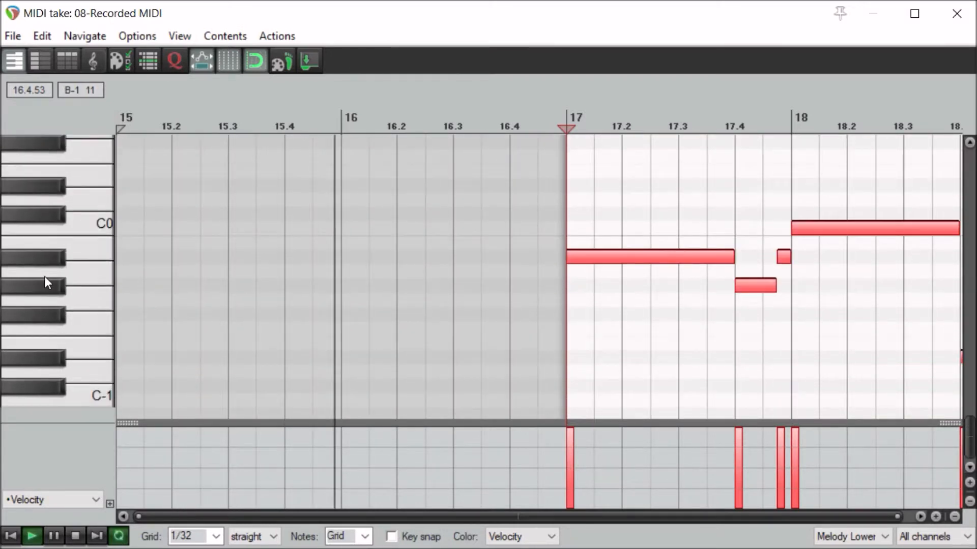
scroll(651, 251, down, 20)
scroll(163, 283, up, 6)
scroll(184, 288, down, 8)
scroll(176, 279, up, 20)
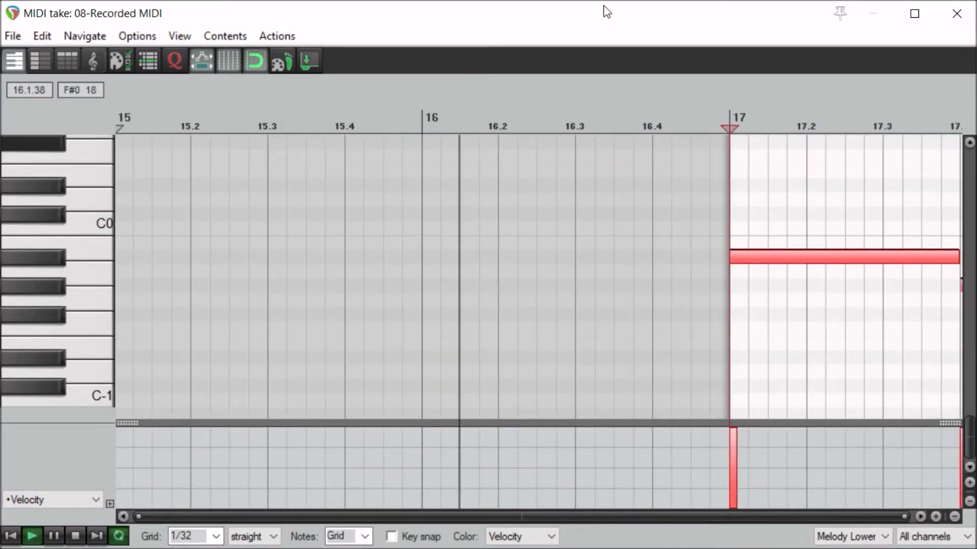
click(961, 15)
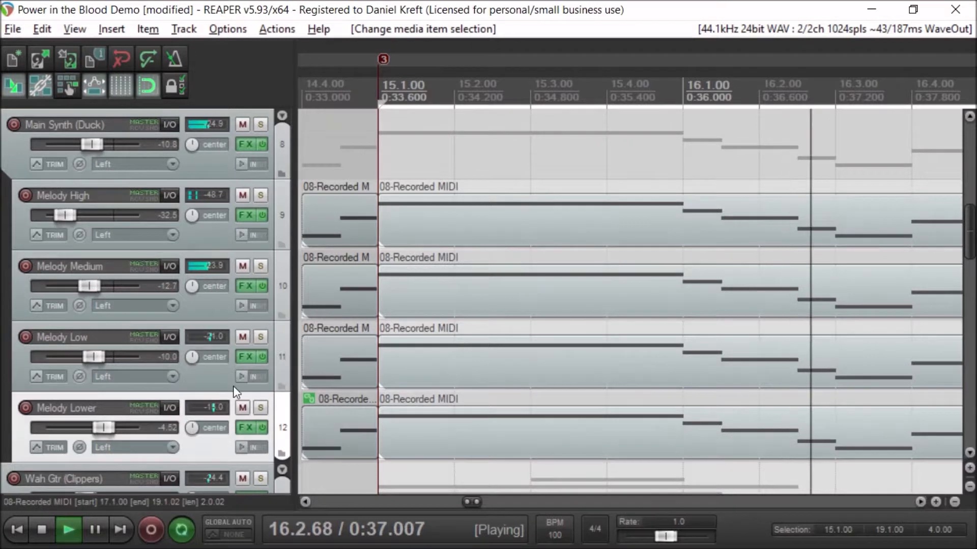
- Audition the Melody Lower and Melody High tracks soloed one after the other during playback
click(260, 409)
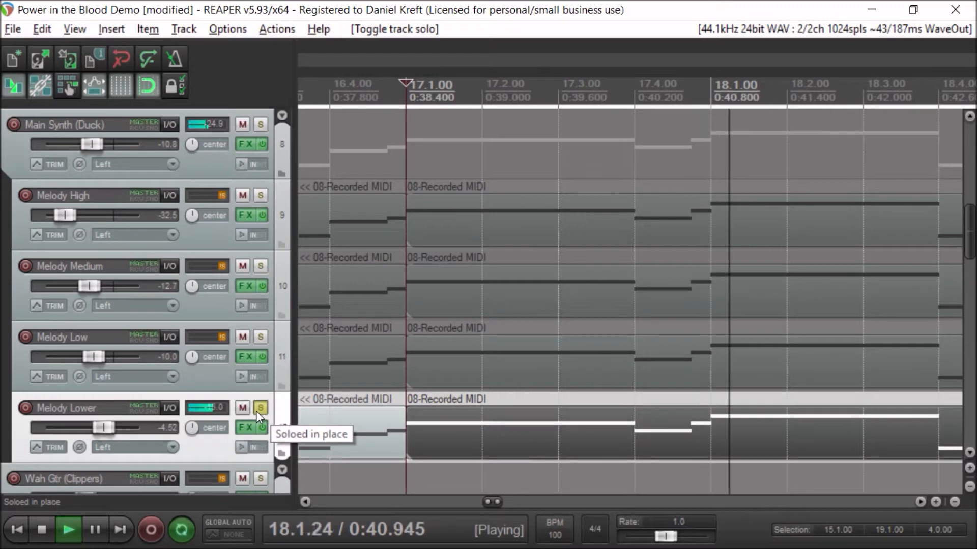
click(256, 411)
click(254, 193)
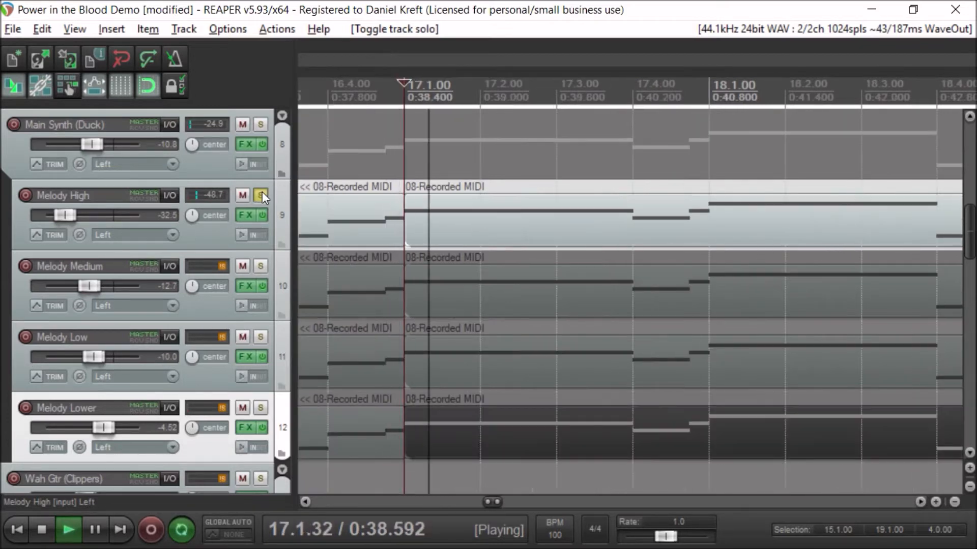
click(261, 194)
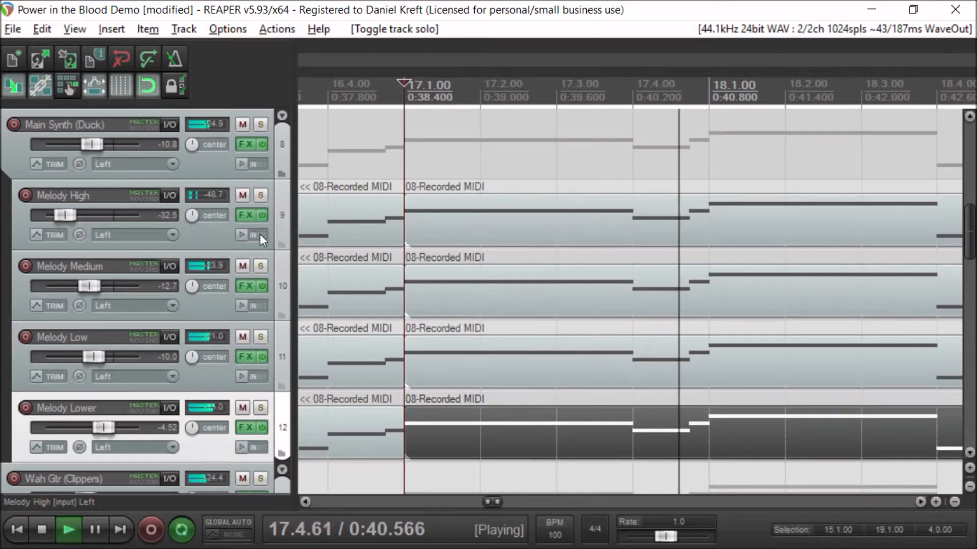
- Audition the Melody Low and Melody Medium tracks soloed during playback, stop playback, and clear the solos
click(262, 338)
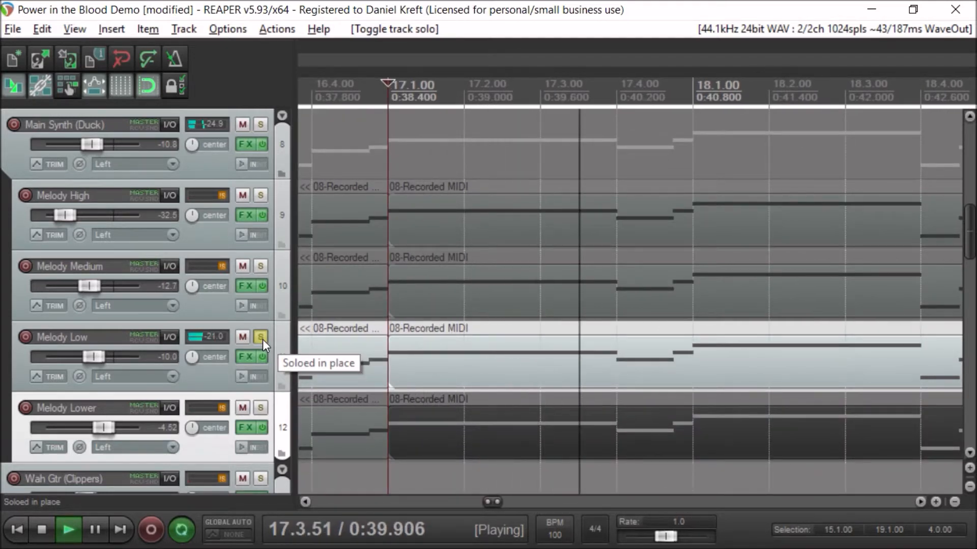
click(261, 266)
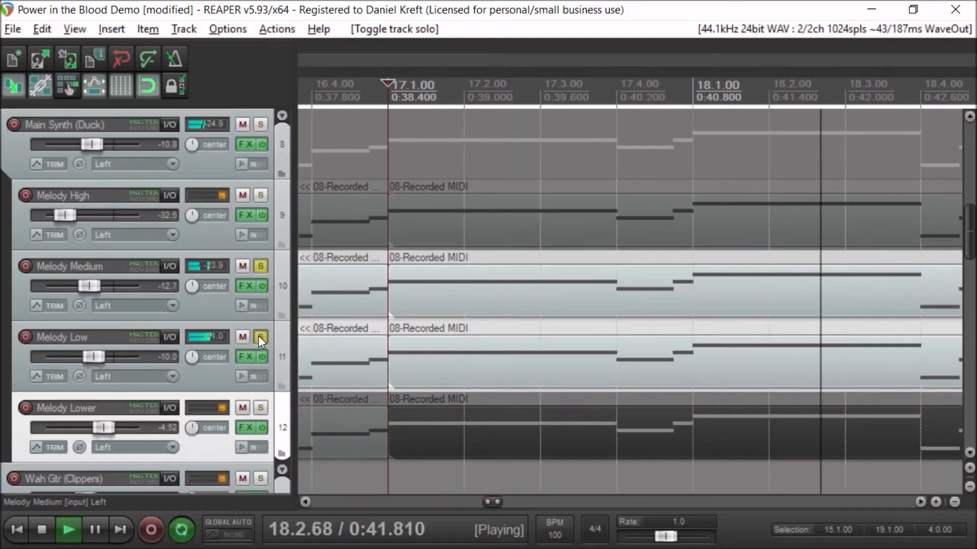
click(260, 336)
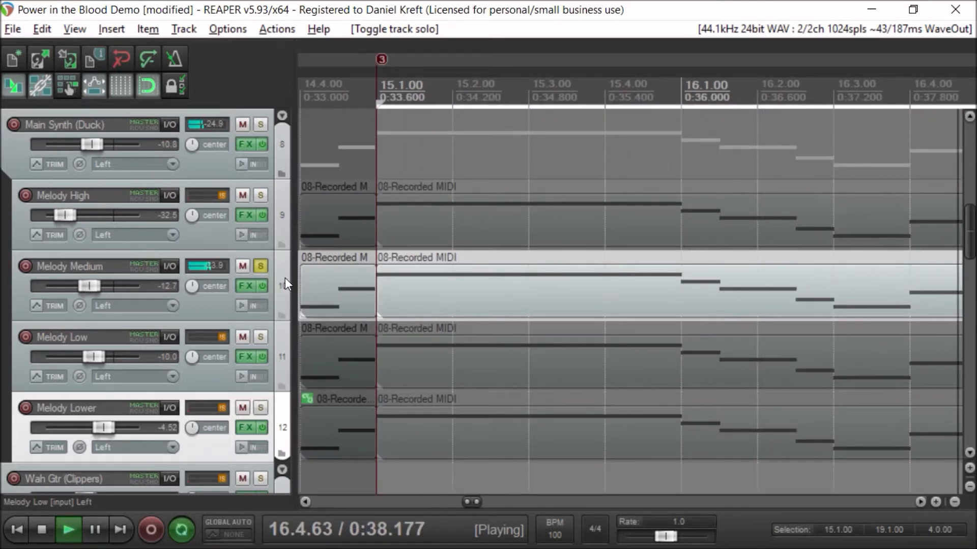
key(space)
click(261, 265)
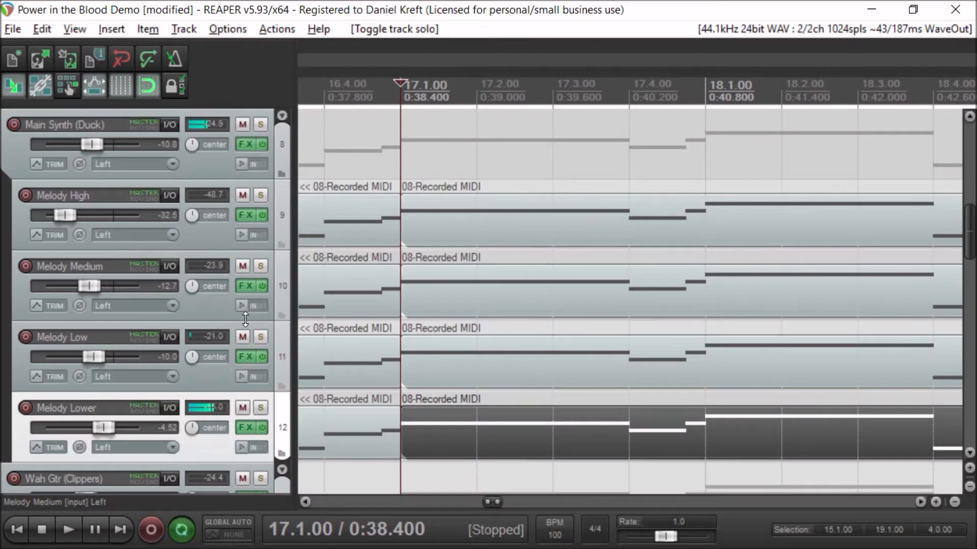
- Examine the second and third EZmix presets in the Melody Lower track's effects chain, and close the window
click(243, 423)
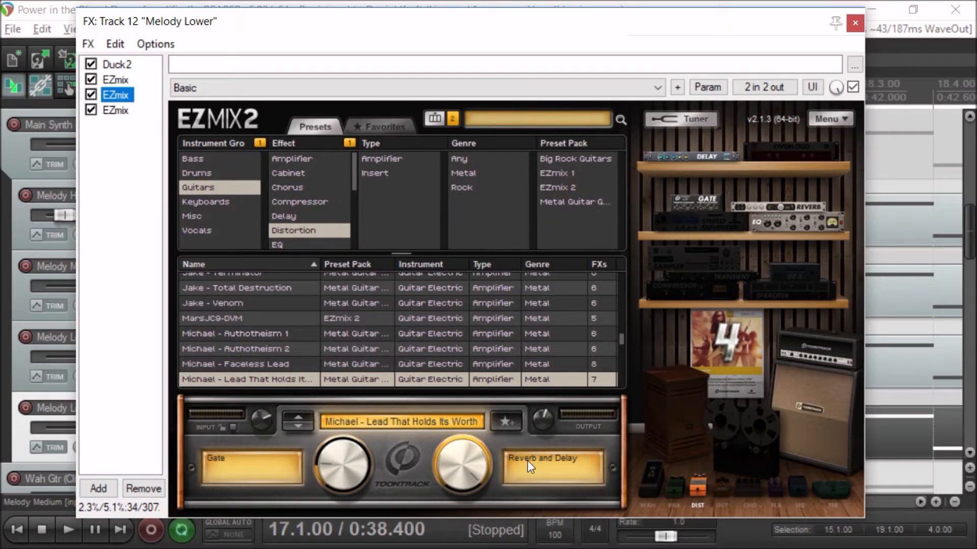
click(115, 110)
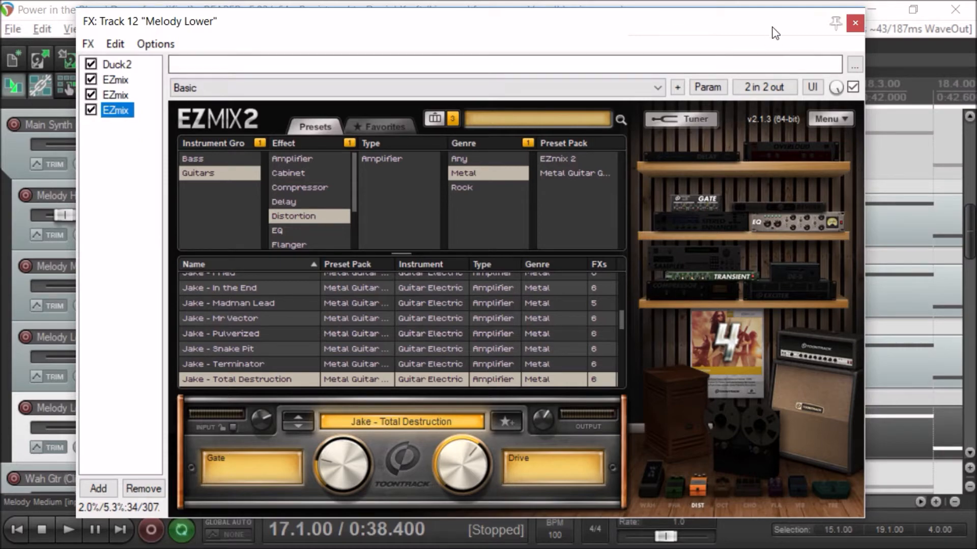
click(856, 24)
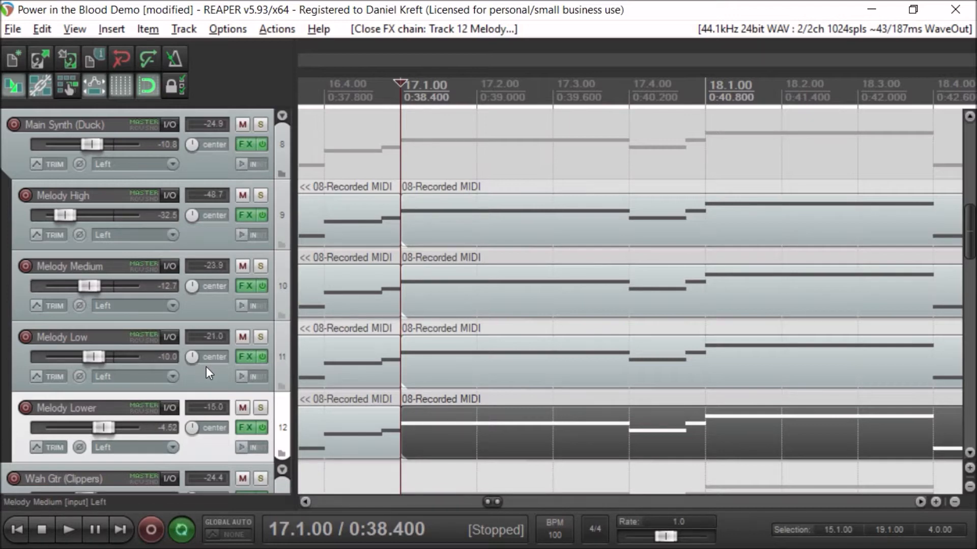
- Examine the two EZmix presets in the Melody Low track's effects chain, and close the window
click(246, 361)
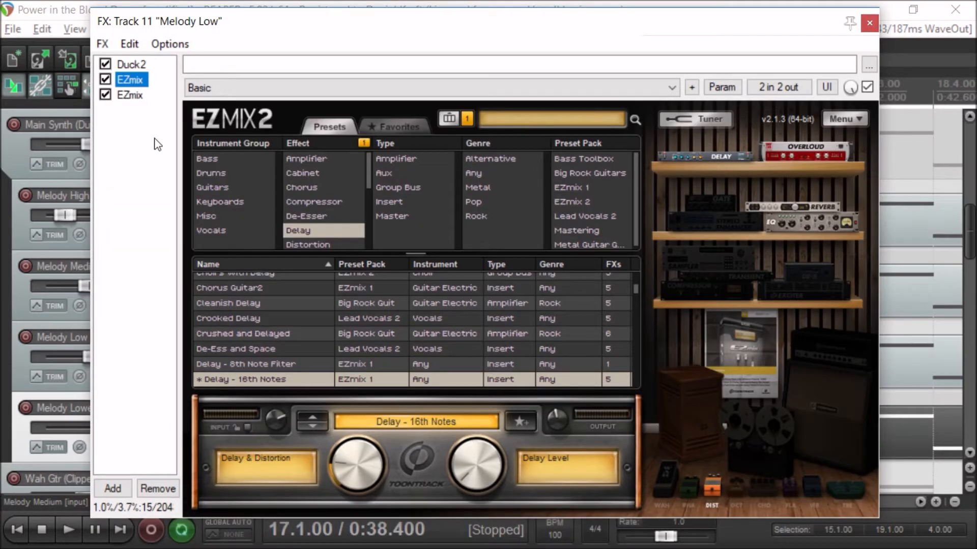
click(122, 97)
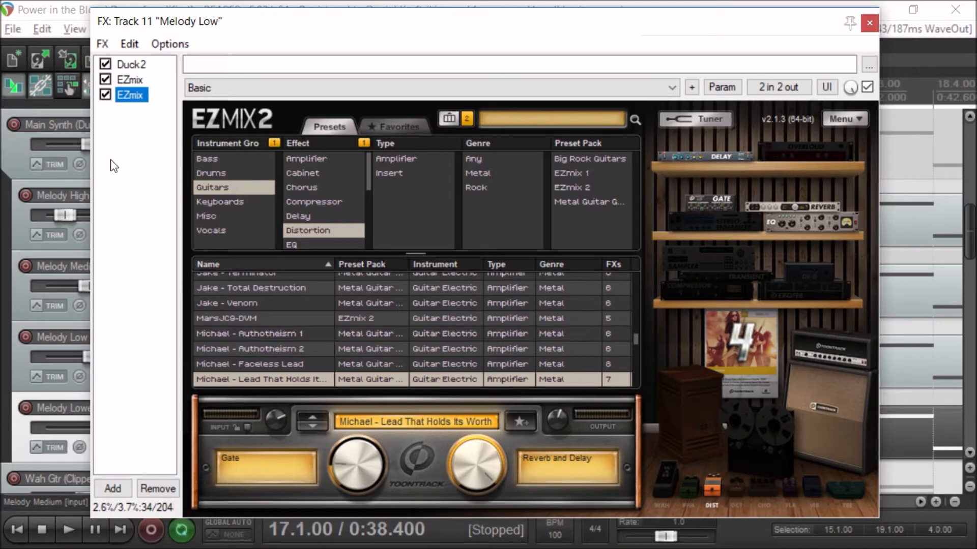
click(869, 22)
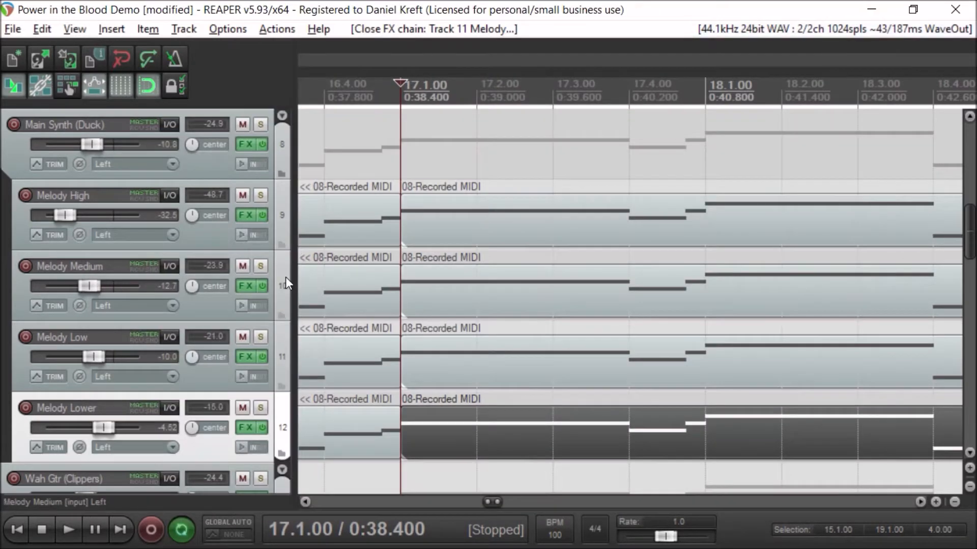
- Examine the two EZmix presets in the Melody Medium track's effects chain, and close the window
click(239, 281)
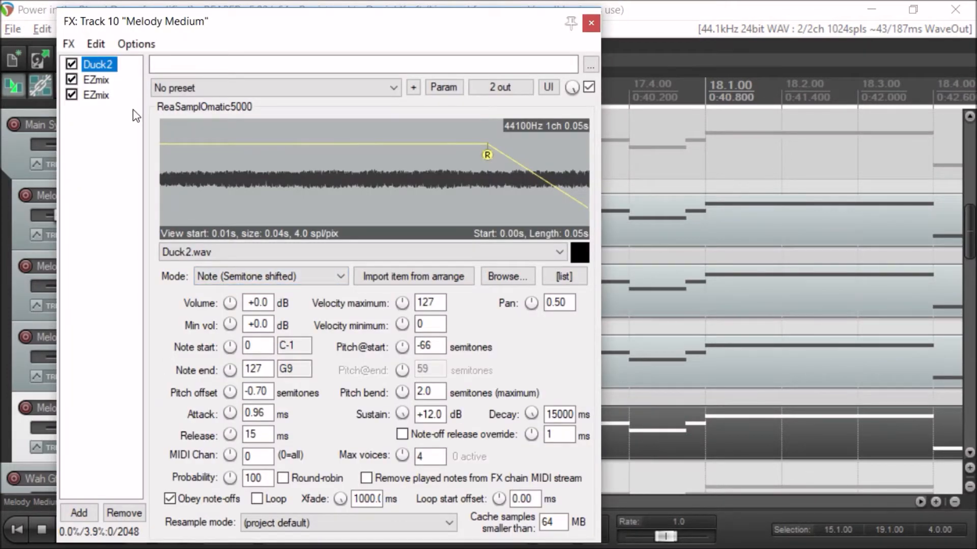
click(93, 81)
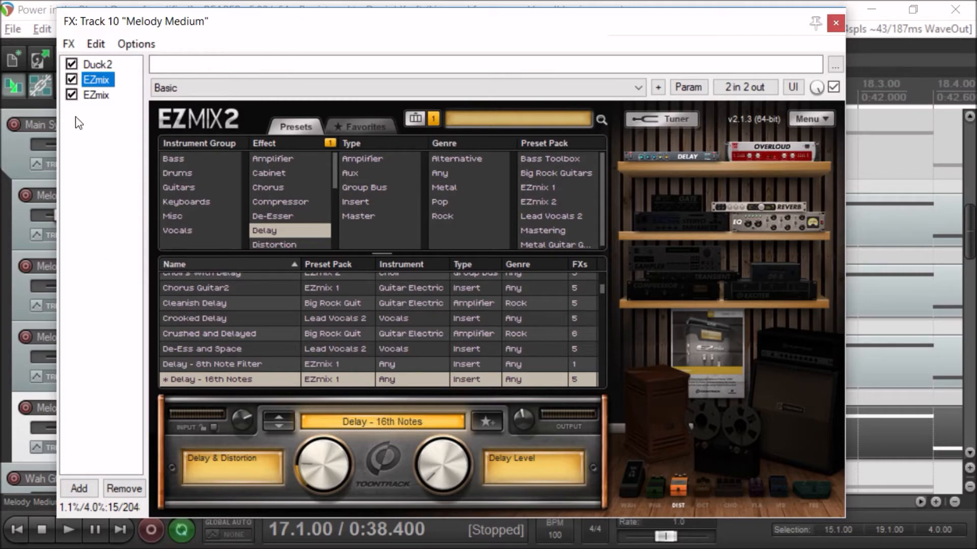
click(93, 96)
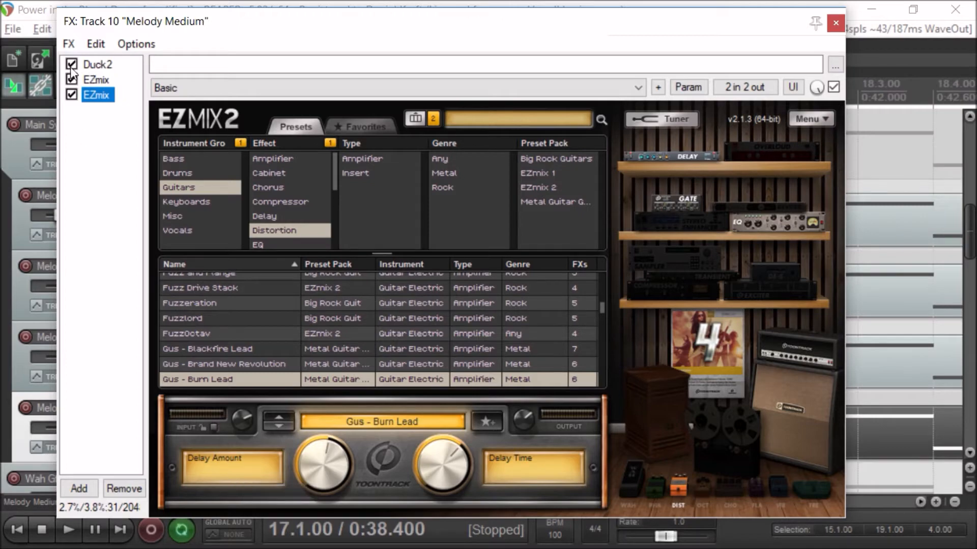
click(835, 23)
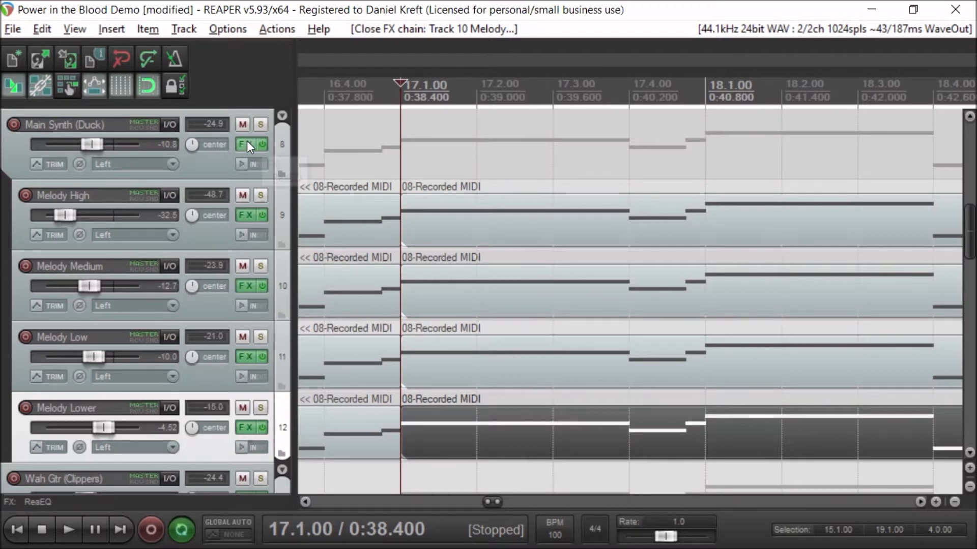
- Examine the soprano sample's sampler settings in the Melody High track's effects chain, and close the window
click(261, 215)
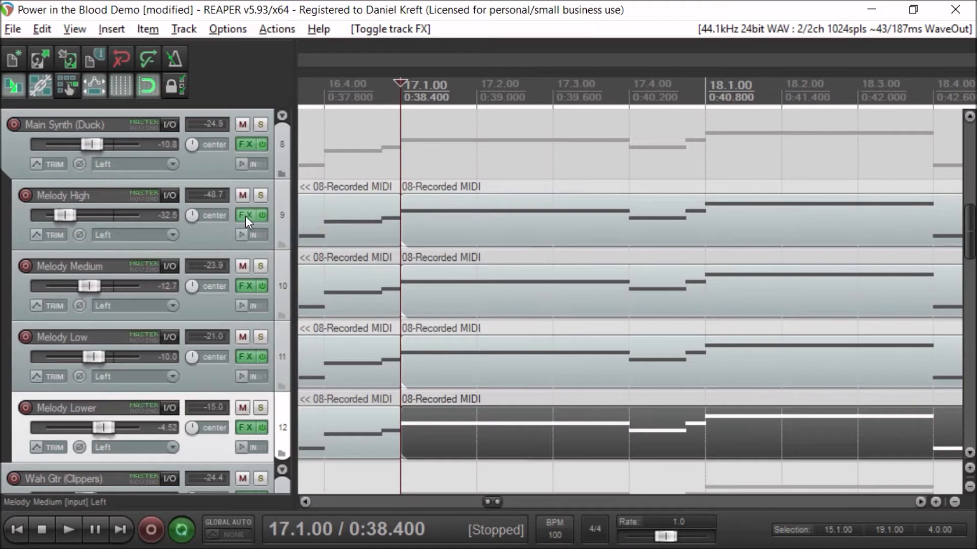
click(246, 216)
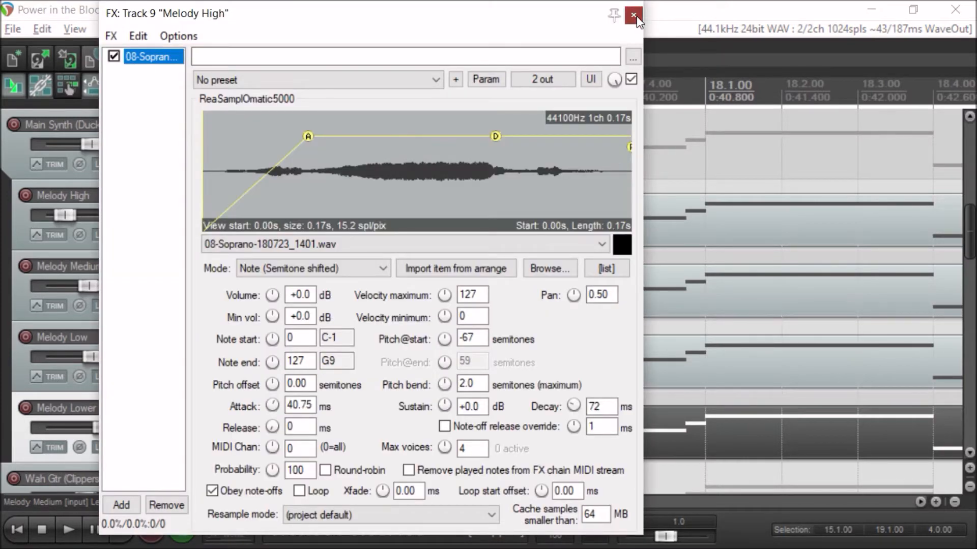
click(636, 16)
- Bypass both EZmix effects on the Melody Medium track, leaving only the Duck2 sampler enabled, and close its effects window
click(244, 288)
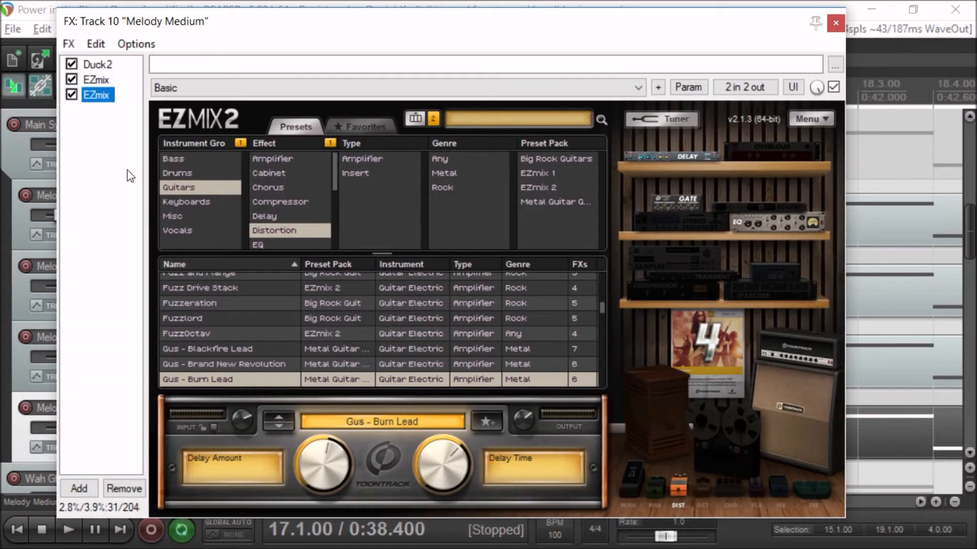
click(71, 80)
click(71, 94)
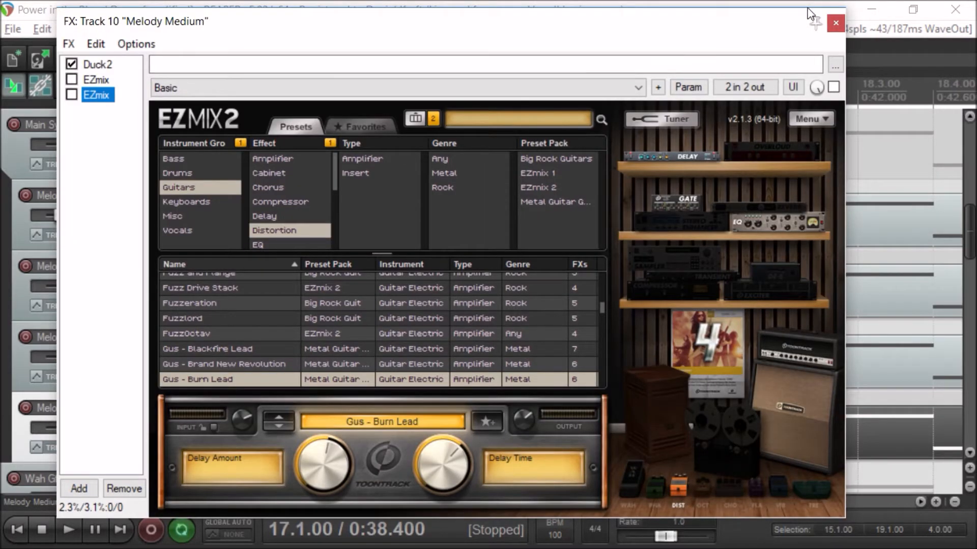
click(835, 22)
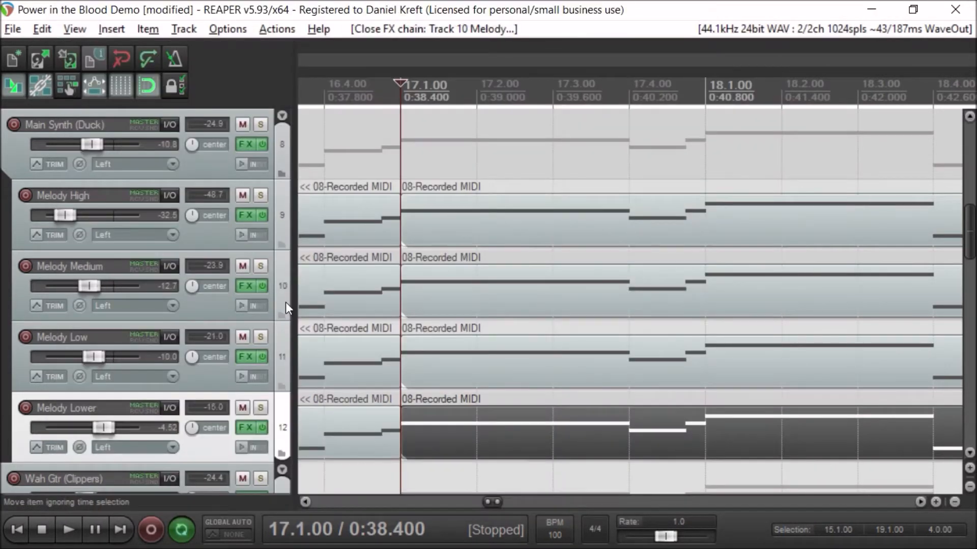
click(244, 285)
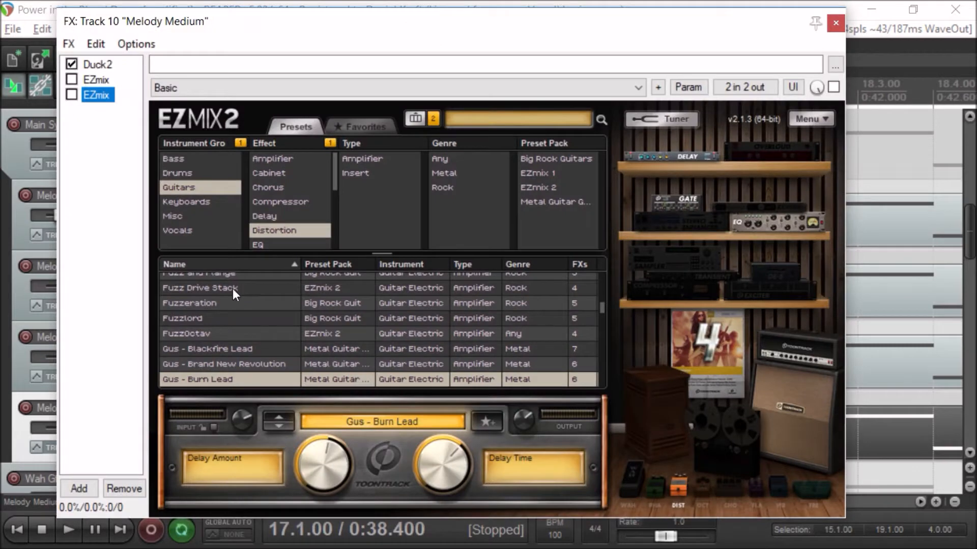
click(835, 26)
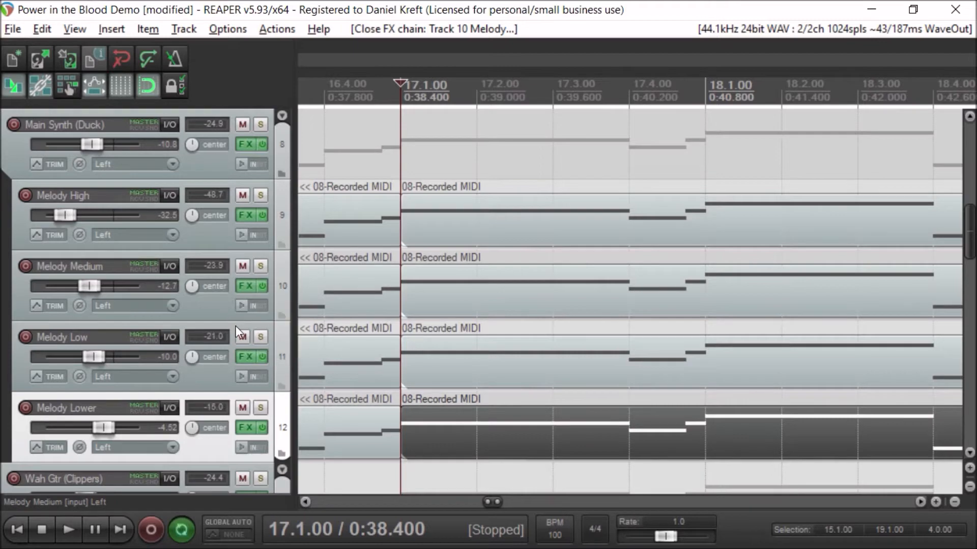
- Bypass both EZmix effects on the Melody Low track, leaving only the Duck2 sampler enabled, and close its effects window
click(241, 358)
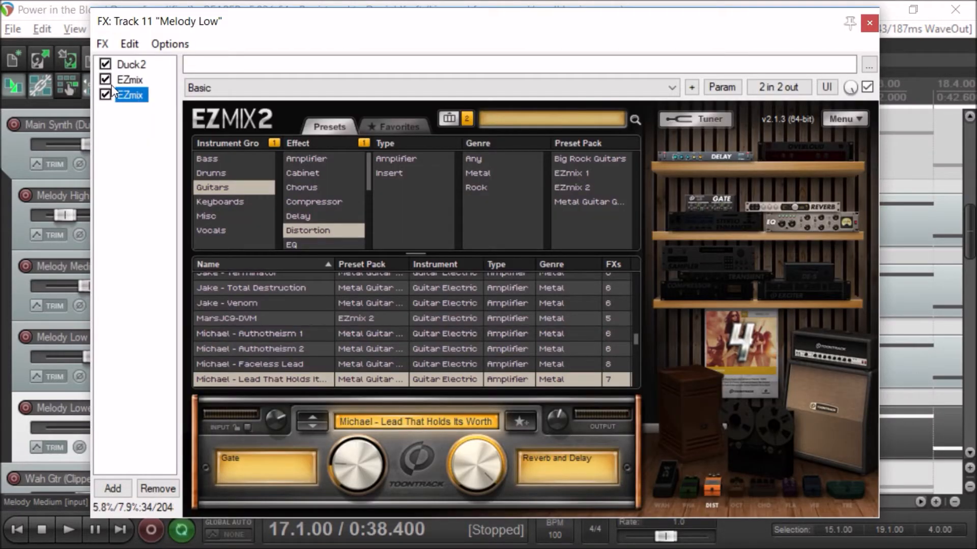
click(106, 80)
click(105, 95)
click(869, 23)
- Bypass all three EZmix effects on the Melody Lower track, leaving only the Duck2 sampler enabled, and close its effects window
click(243, 428)
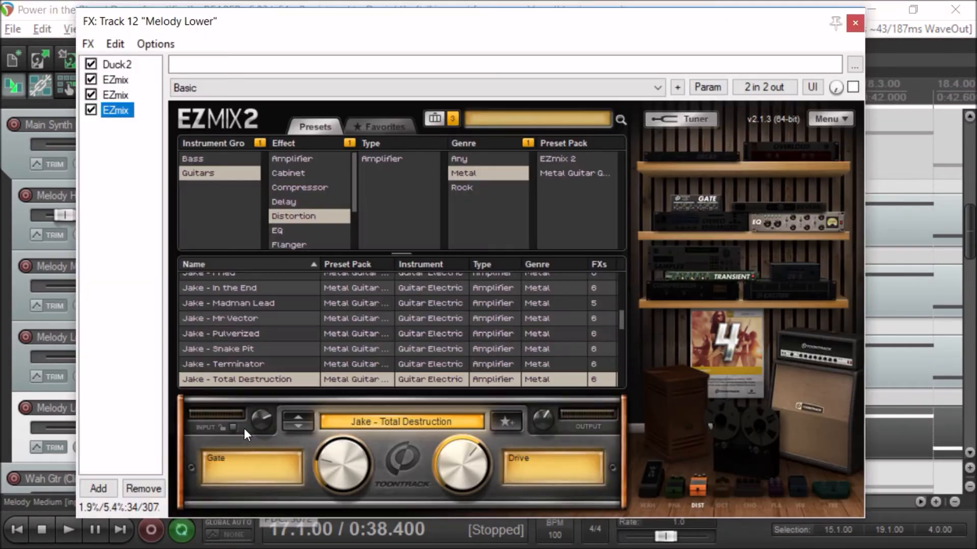
click(91, 95)
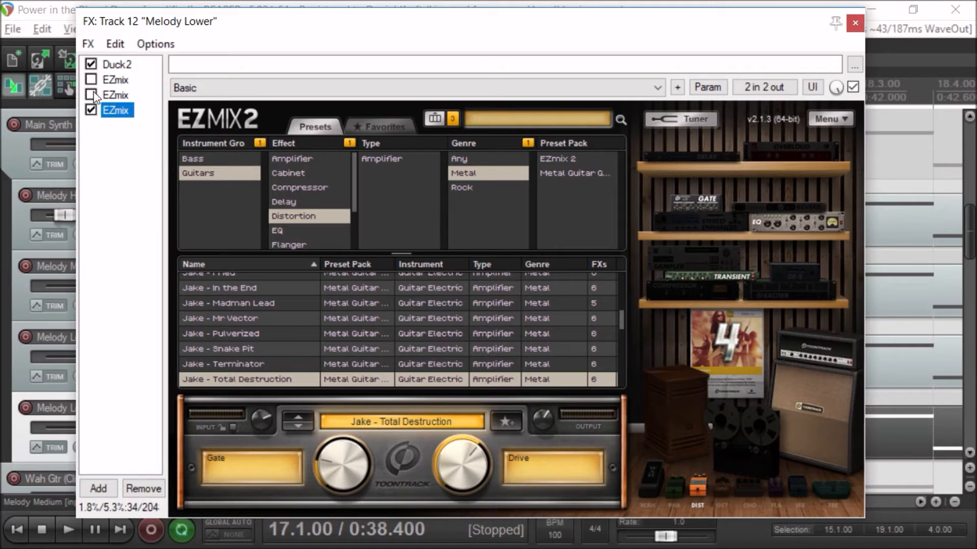
click(90, 109)
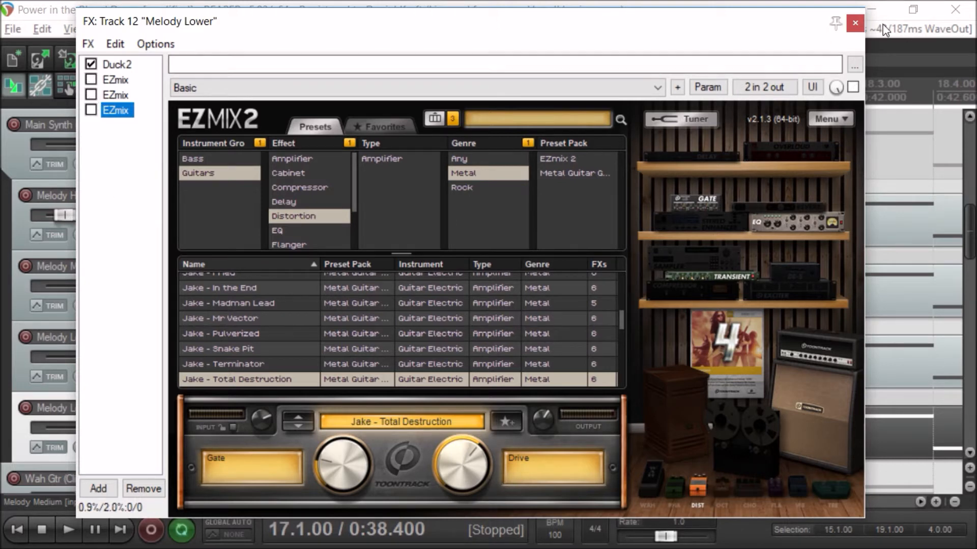
click(855, 23)
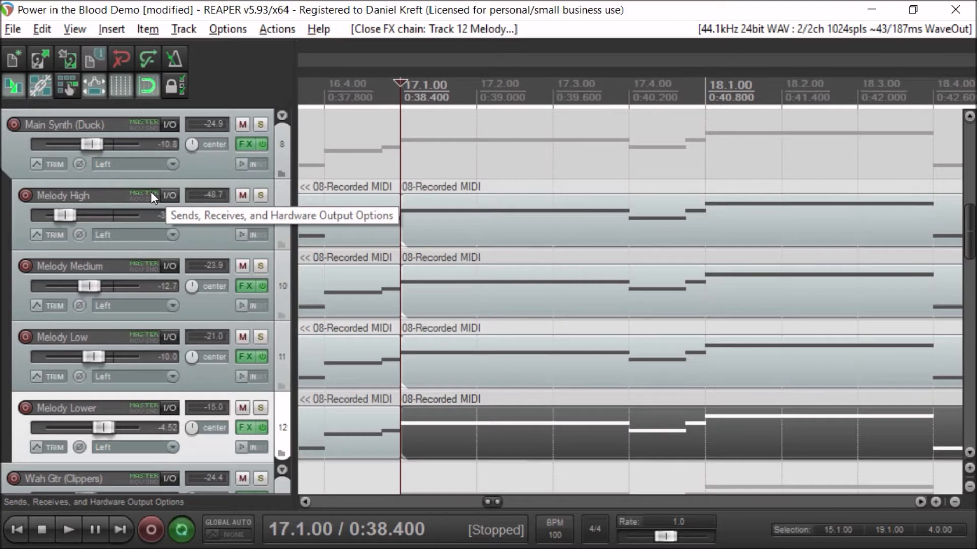
- Play the project with Main Synth (Duck) soloed, and audition the Melody Lower track alone before clearing its solo
click(259, 124)
key(space)
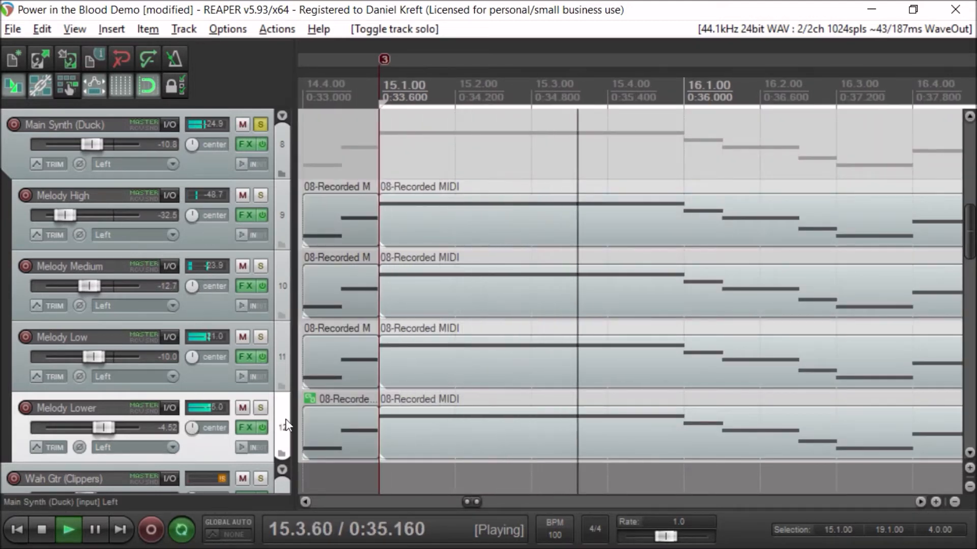
click(263, 410)
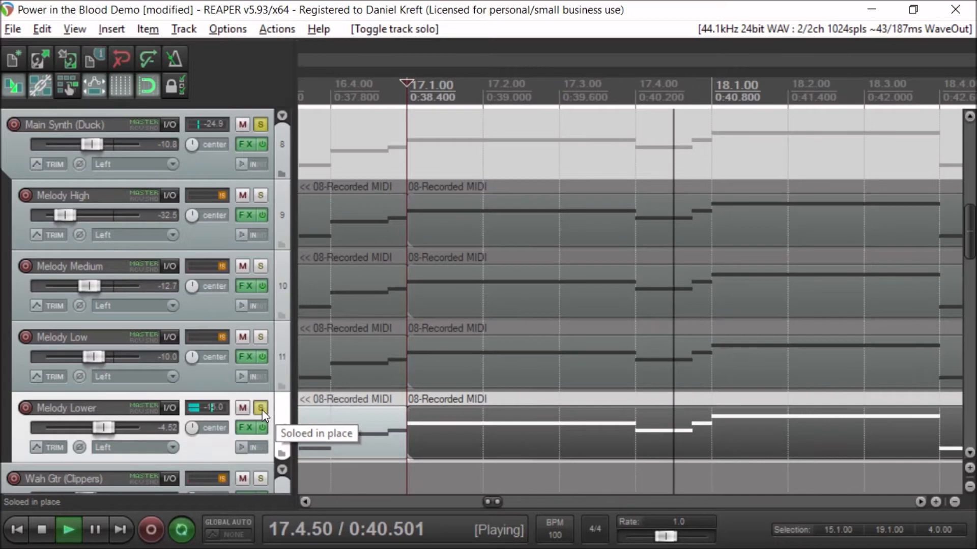
click(255, 408)
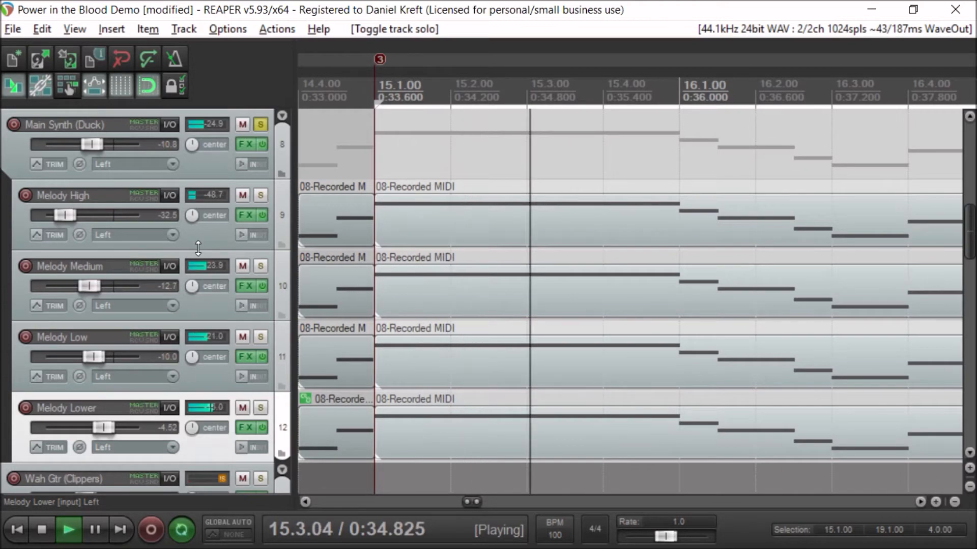
- Re-enable both EZmix effects on the Melody Medium track during playback, and close its effects window
click(248, 288)
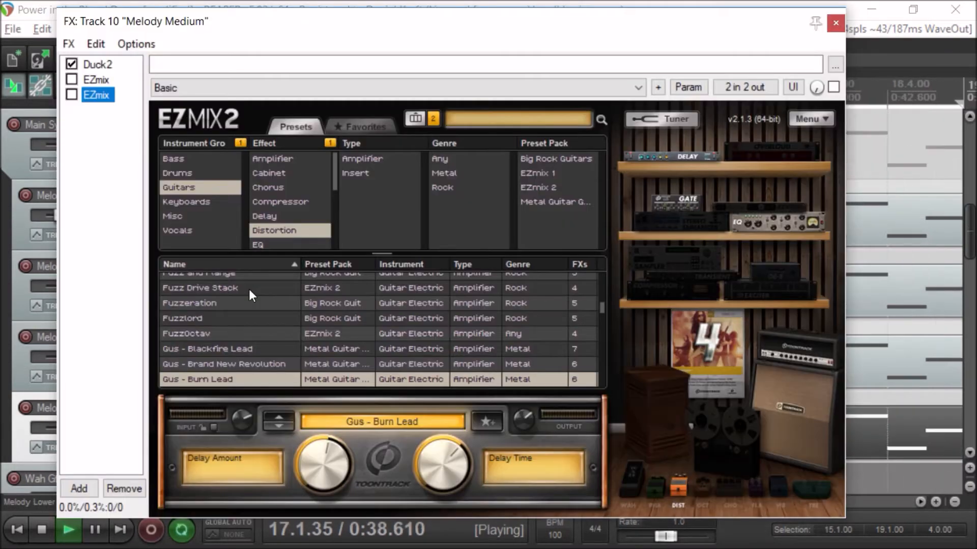
click(71, 80)
click(72, 95)
click(836, 22)
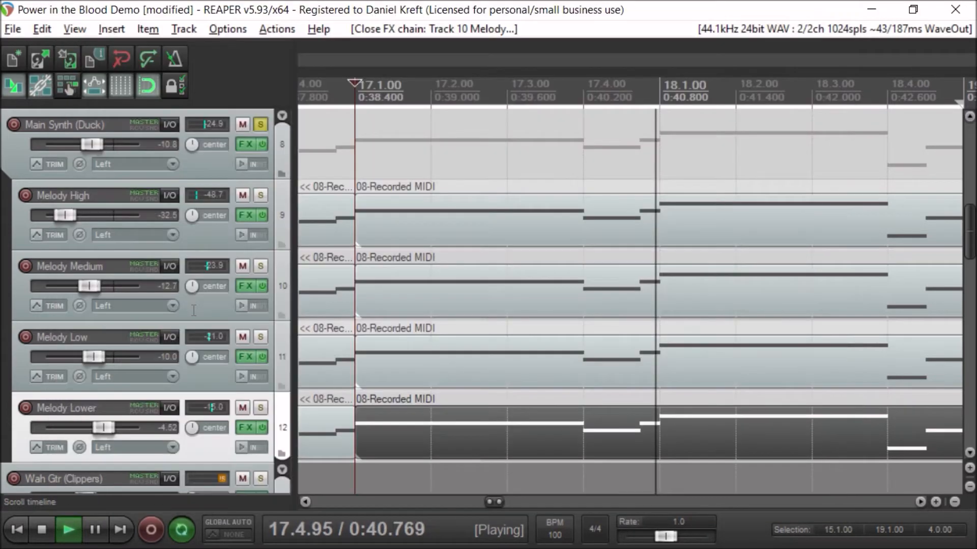
click(237, 288)
click(835, 23)
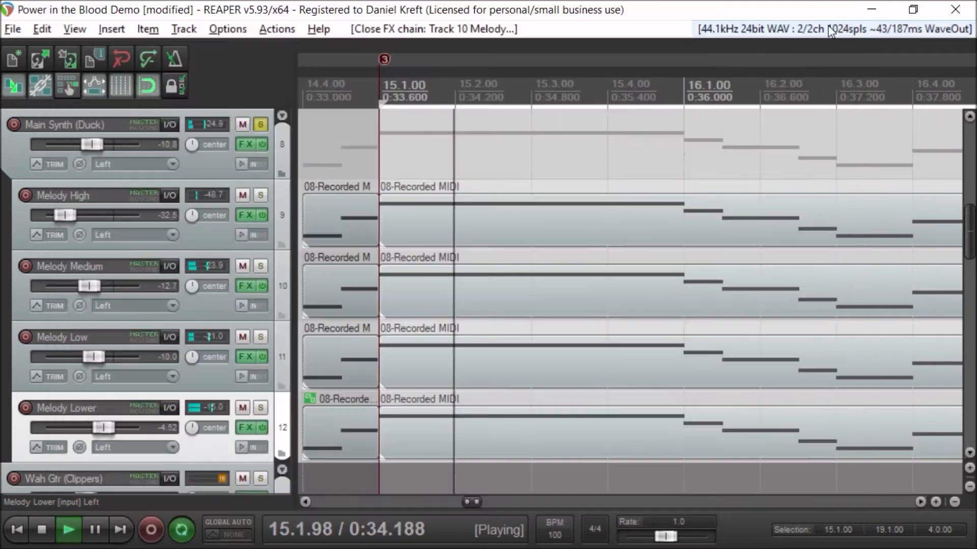
- Re-enable both EZmix effects on the Melody Low track during playback, and close its effects window
click(245, 362)
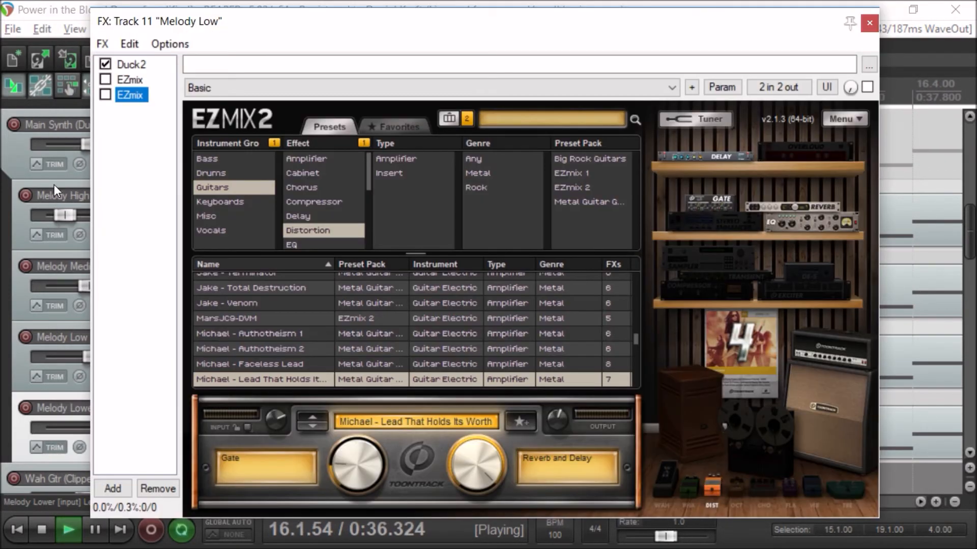
click(105, 95)
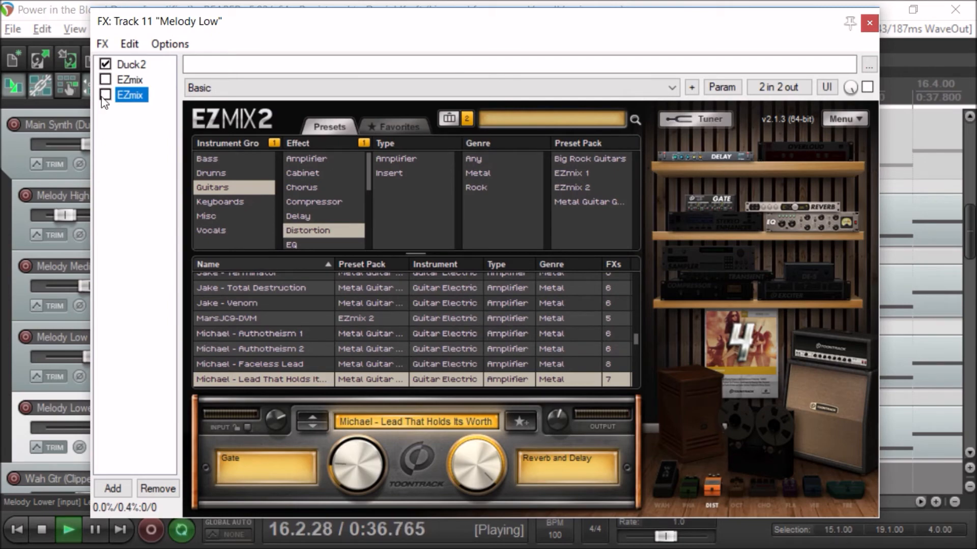
click(104, 77)
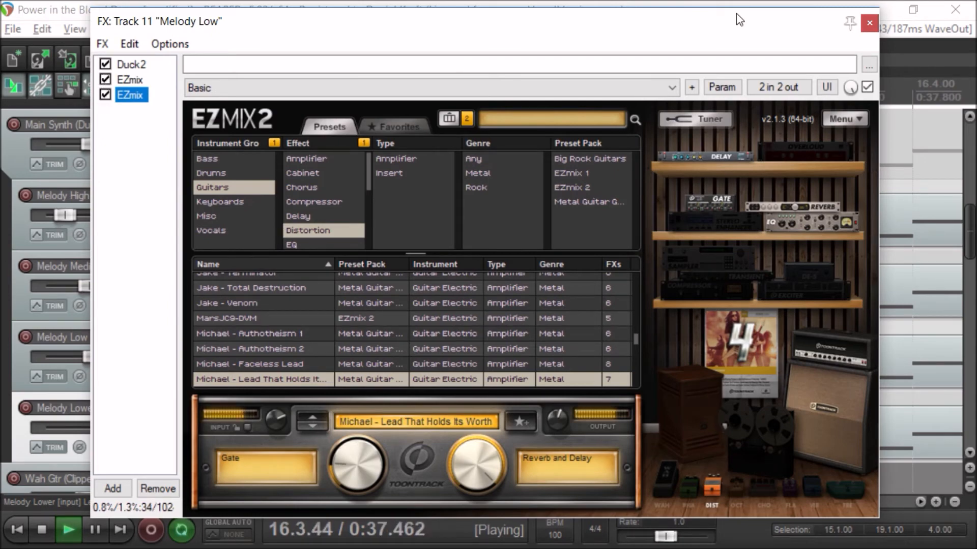
click(869, 23)
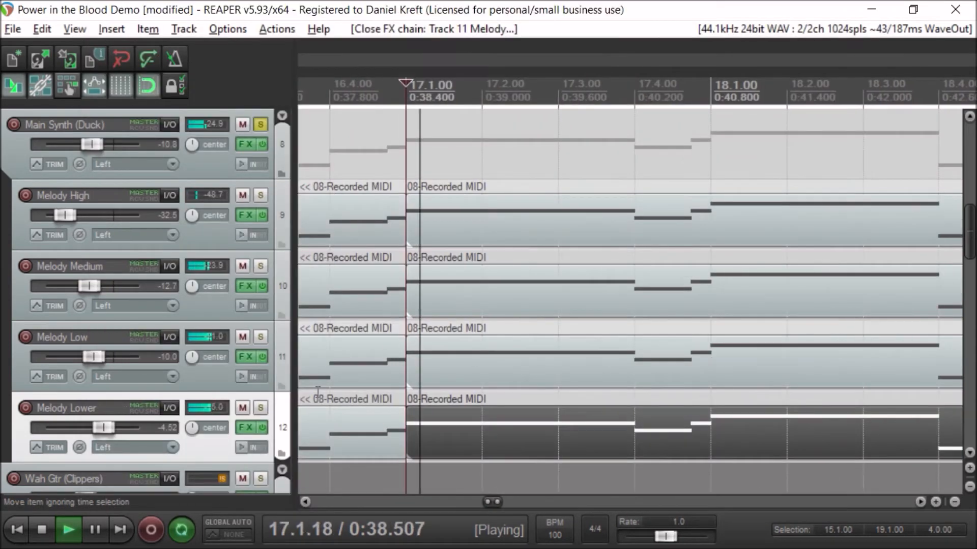
- Re-enable all three EZmix effects on the Melody Lower track, close its effects window, and stop playback
click(244, 428)
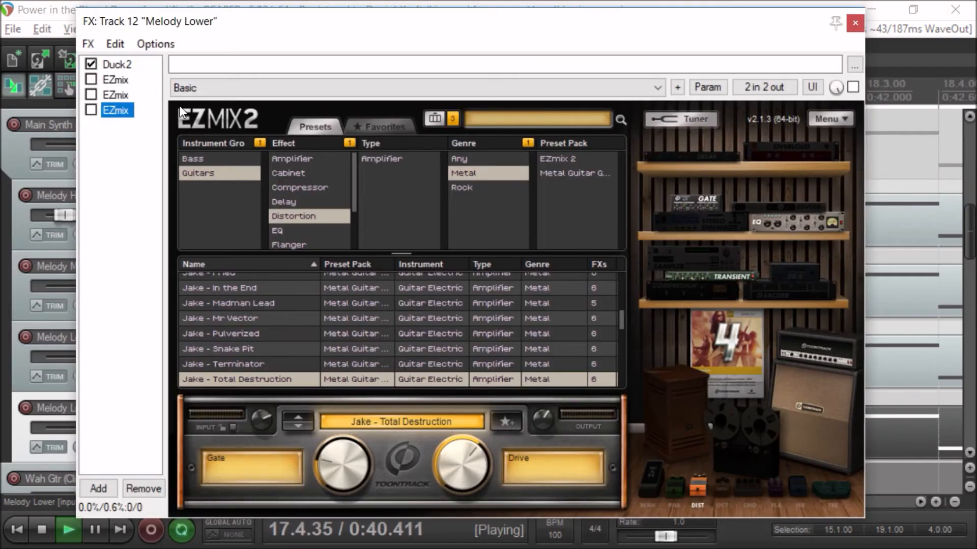
click(91, 79)
click(91, 95)
click(91, 109)
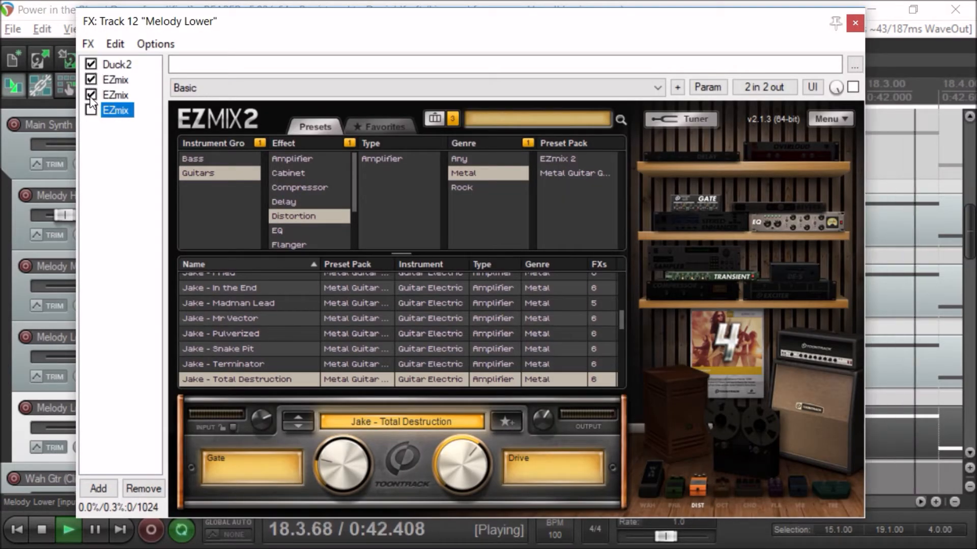
click(855, 23)
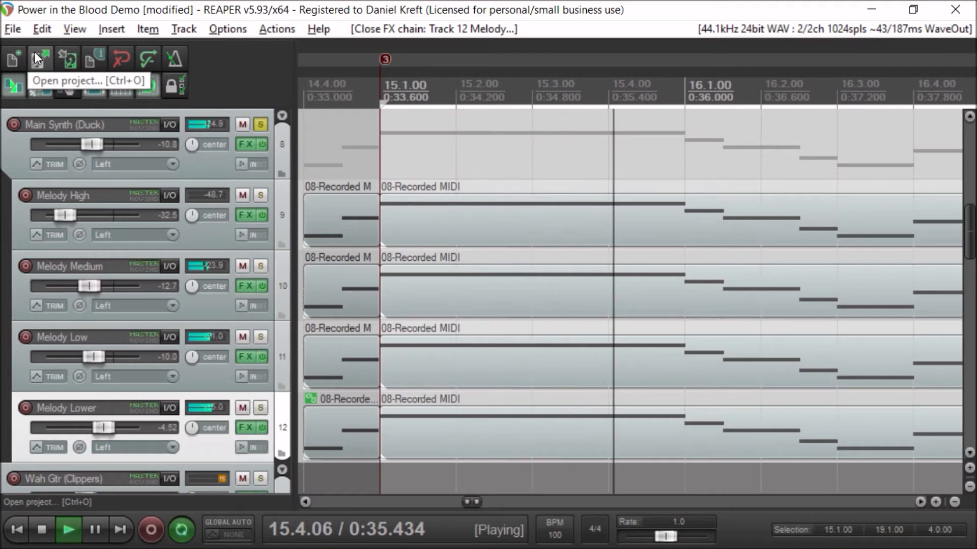
key(space)
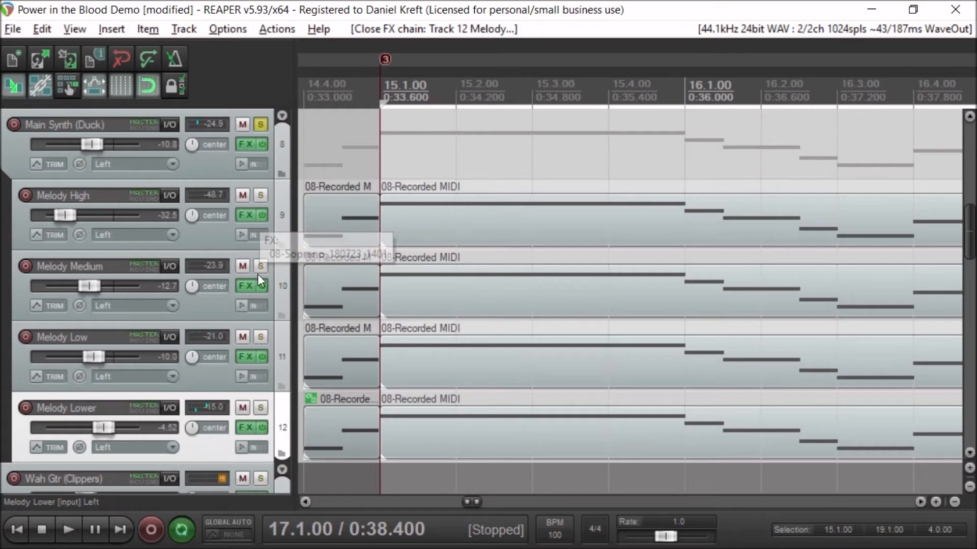
- Set the Melody Lower track's Duck2 sampler to Sample (Ignores MIDI note) mode and bypass its three EZmix effects
click(245, 431)
click(122, 61)
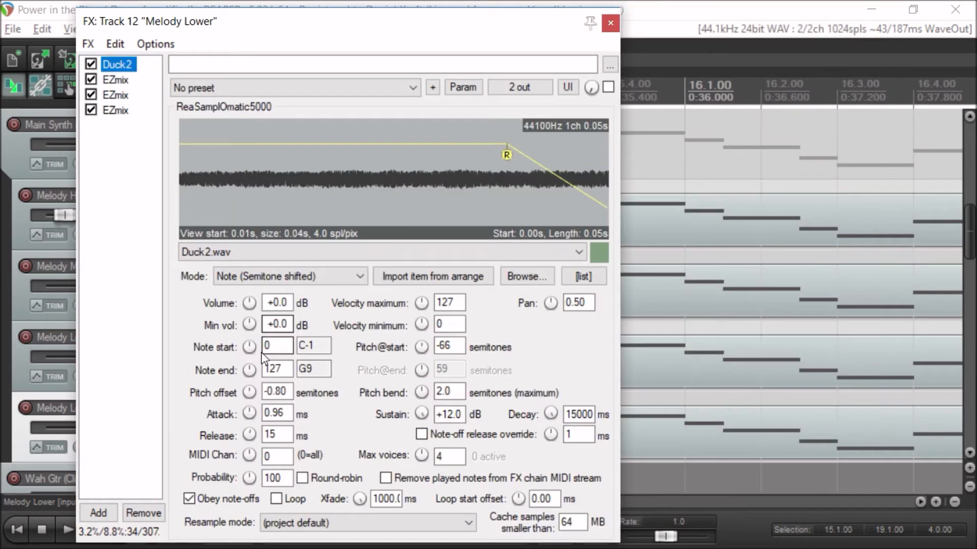
click(330, 277)
click(274, 301)
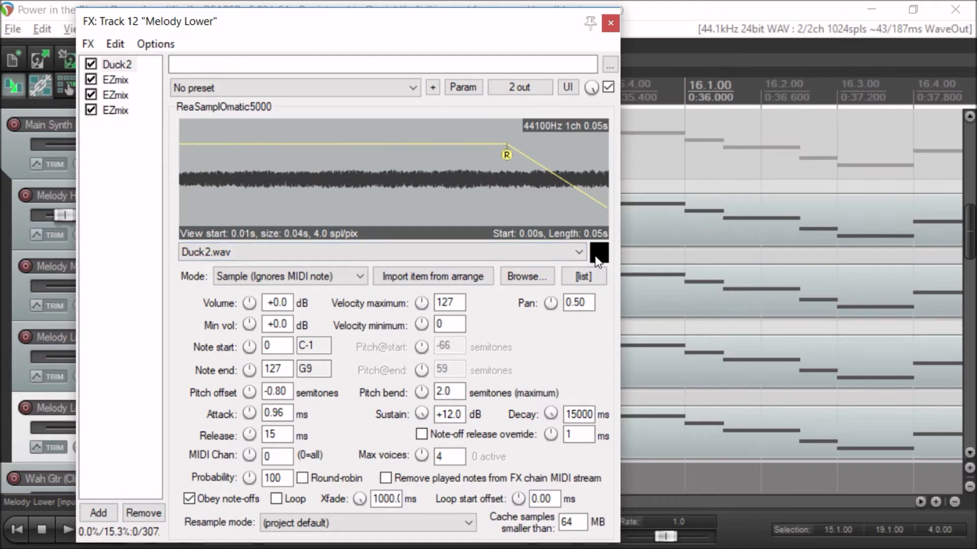
click(91, 80)
click(91, 109)
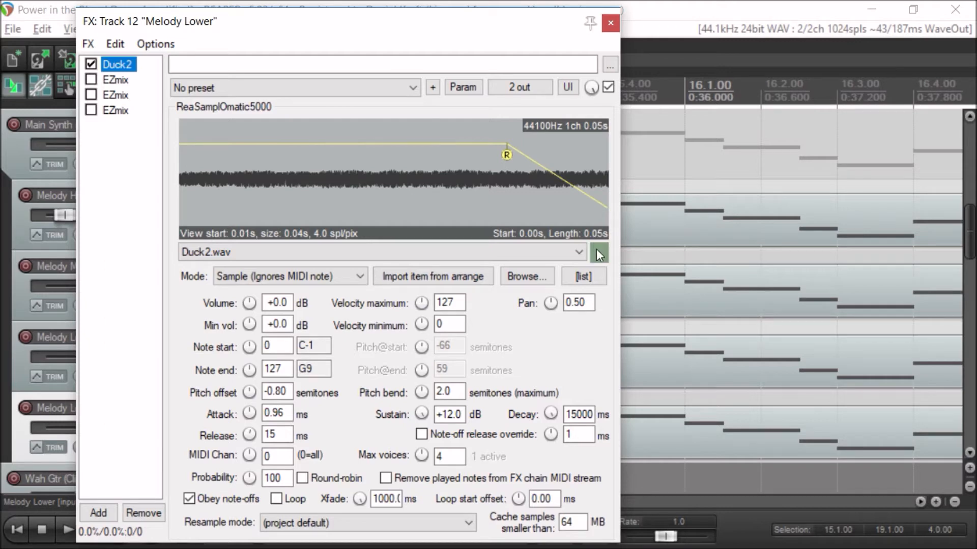
- Set the Melody Lower track's Duck2 sampler to Note (Semitone shifted) mode, keeping Duck2.wav as its sample
click(366, 257)
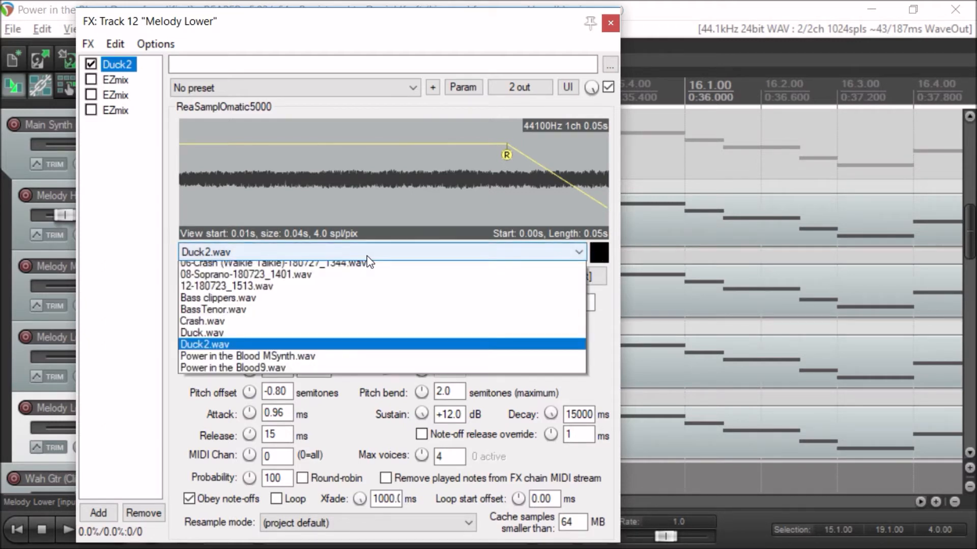
click(365, 257)
click(343, 276)
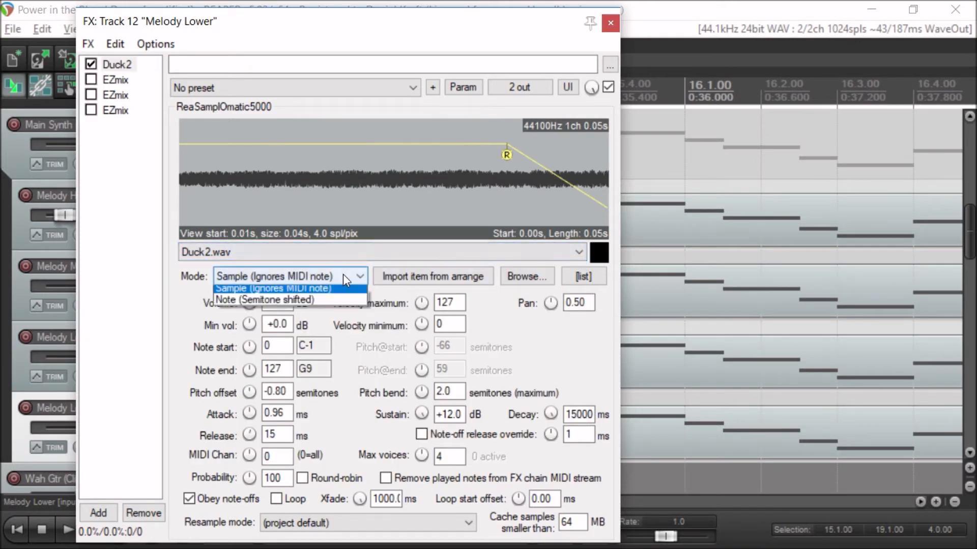
click(333, 315)
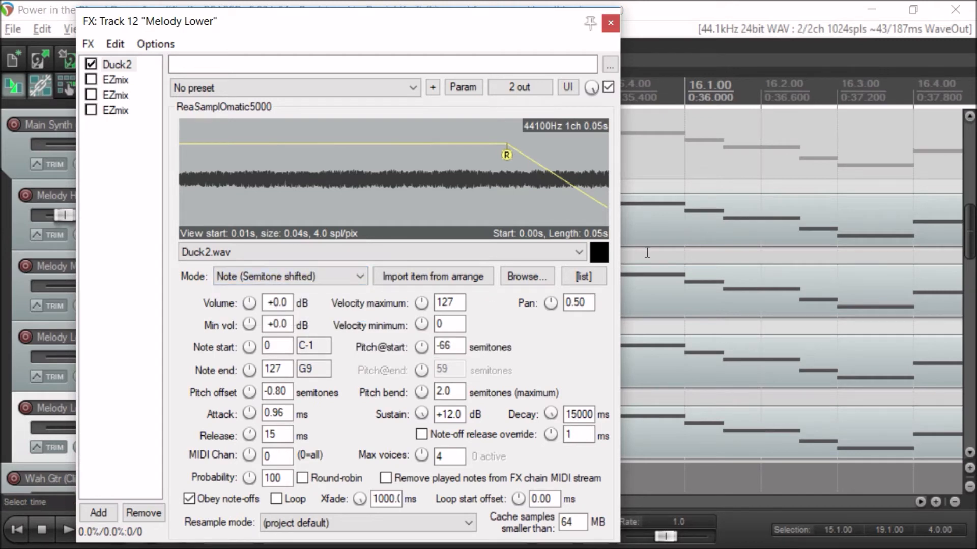
- Re-enable all three EZmix effects on the Melody Lower track and close its effects window
click(91, 80)
click(91, 95)
click(91, 110)
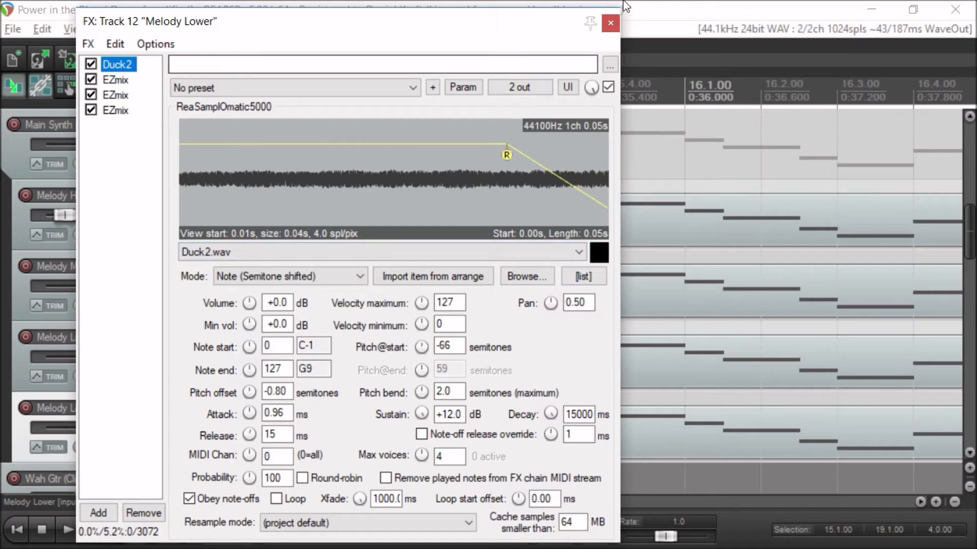
click(610, 23)
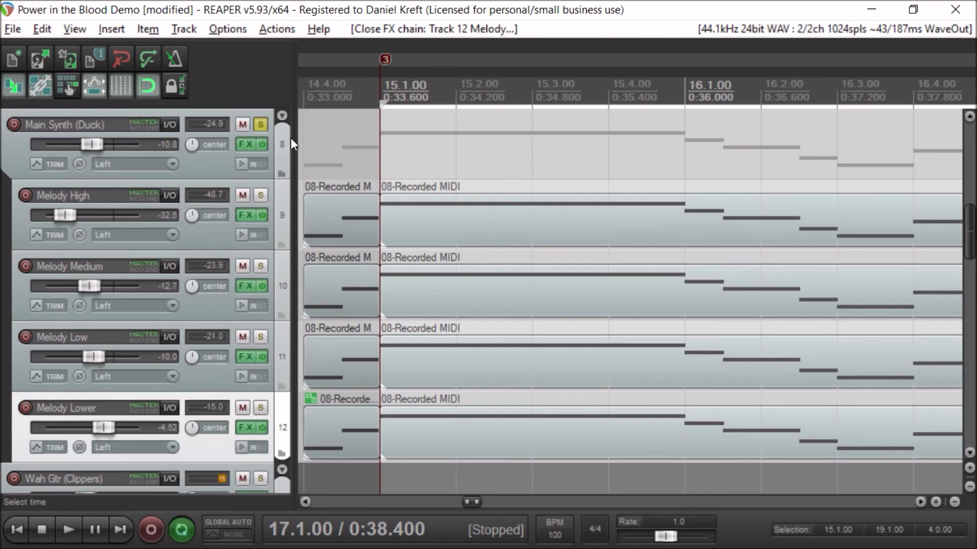
- Unsolo the Main Synth (Duck) track, play the full mix from 17.1.00, and stop playback
click(262, 125)
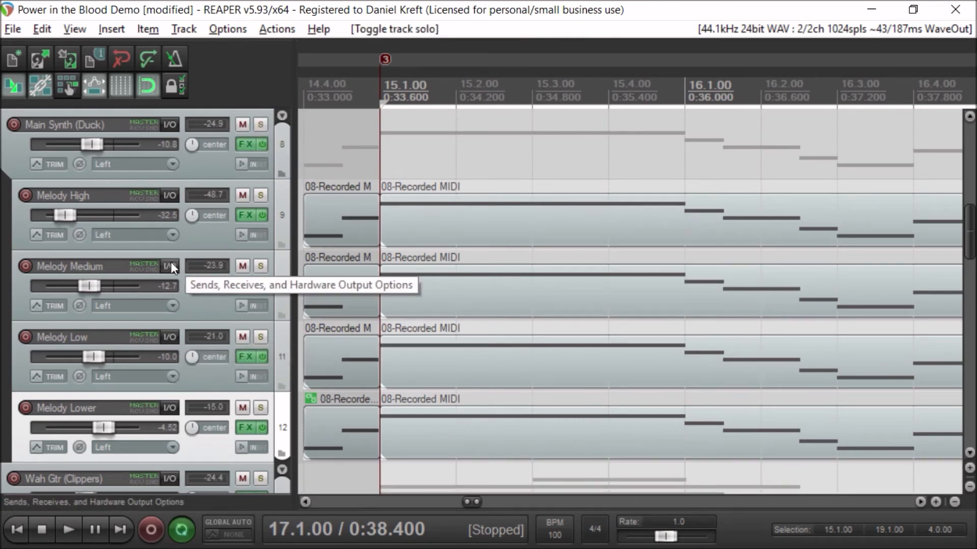
key(space)
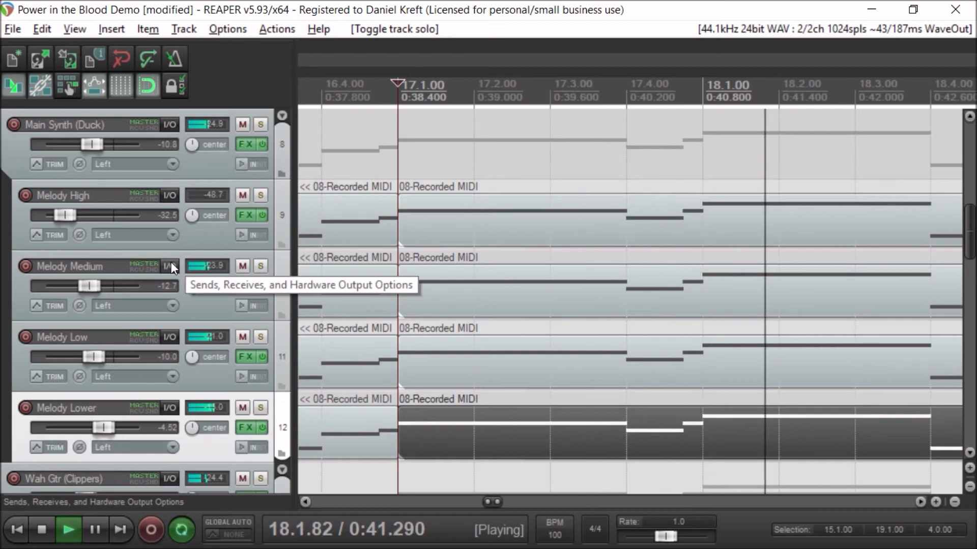
key(space)
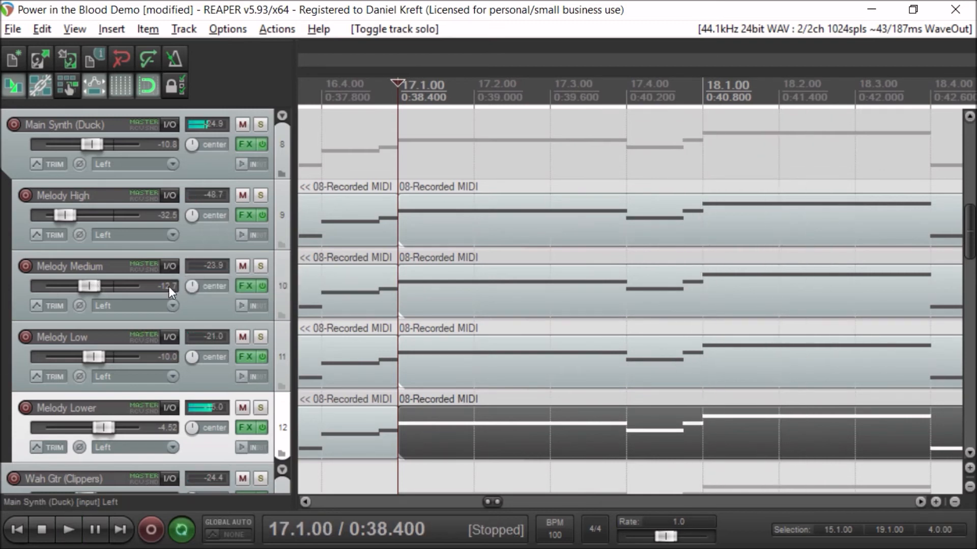
scroll(94, 267, up, 5)
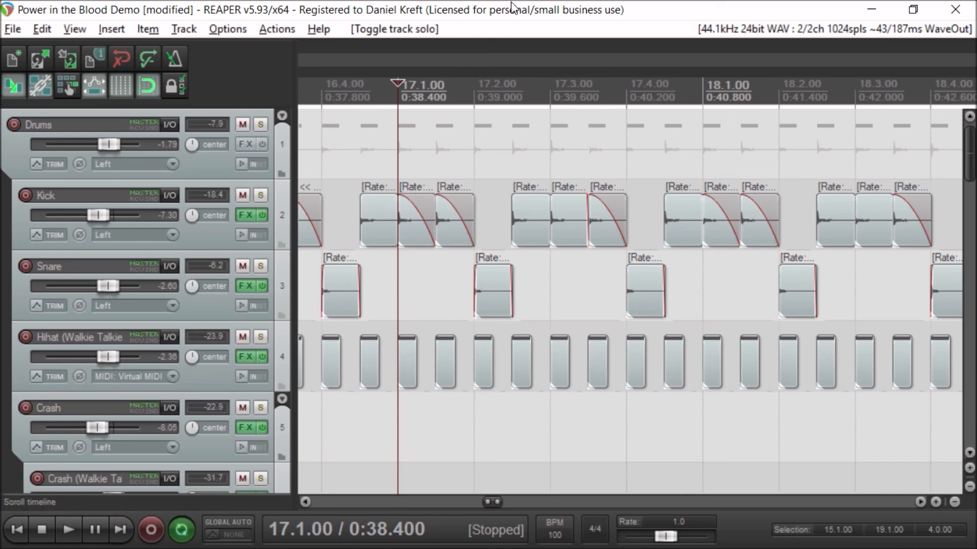
mouse_move(513, 7)
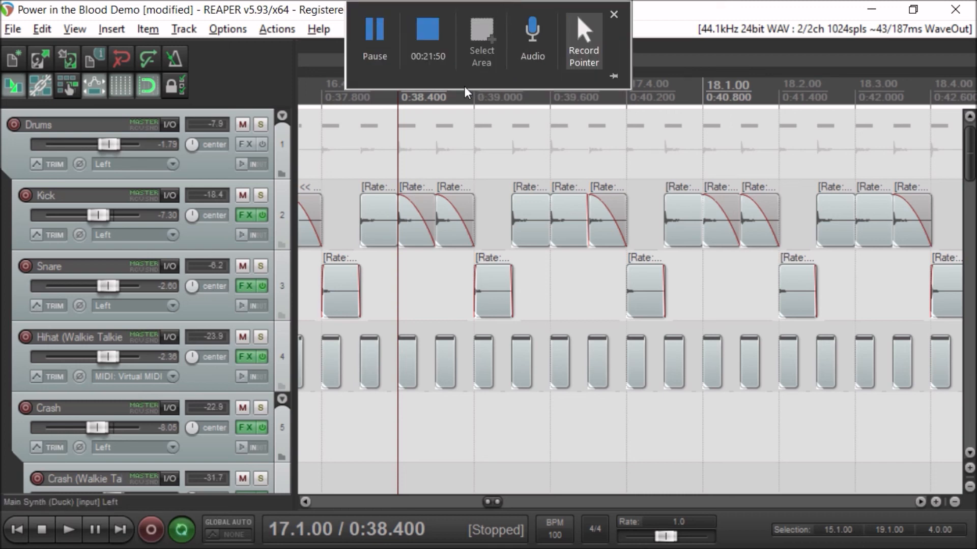